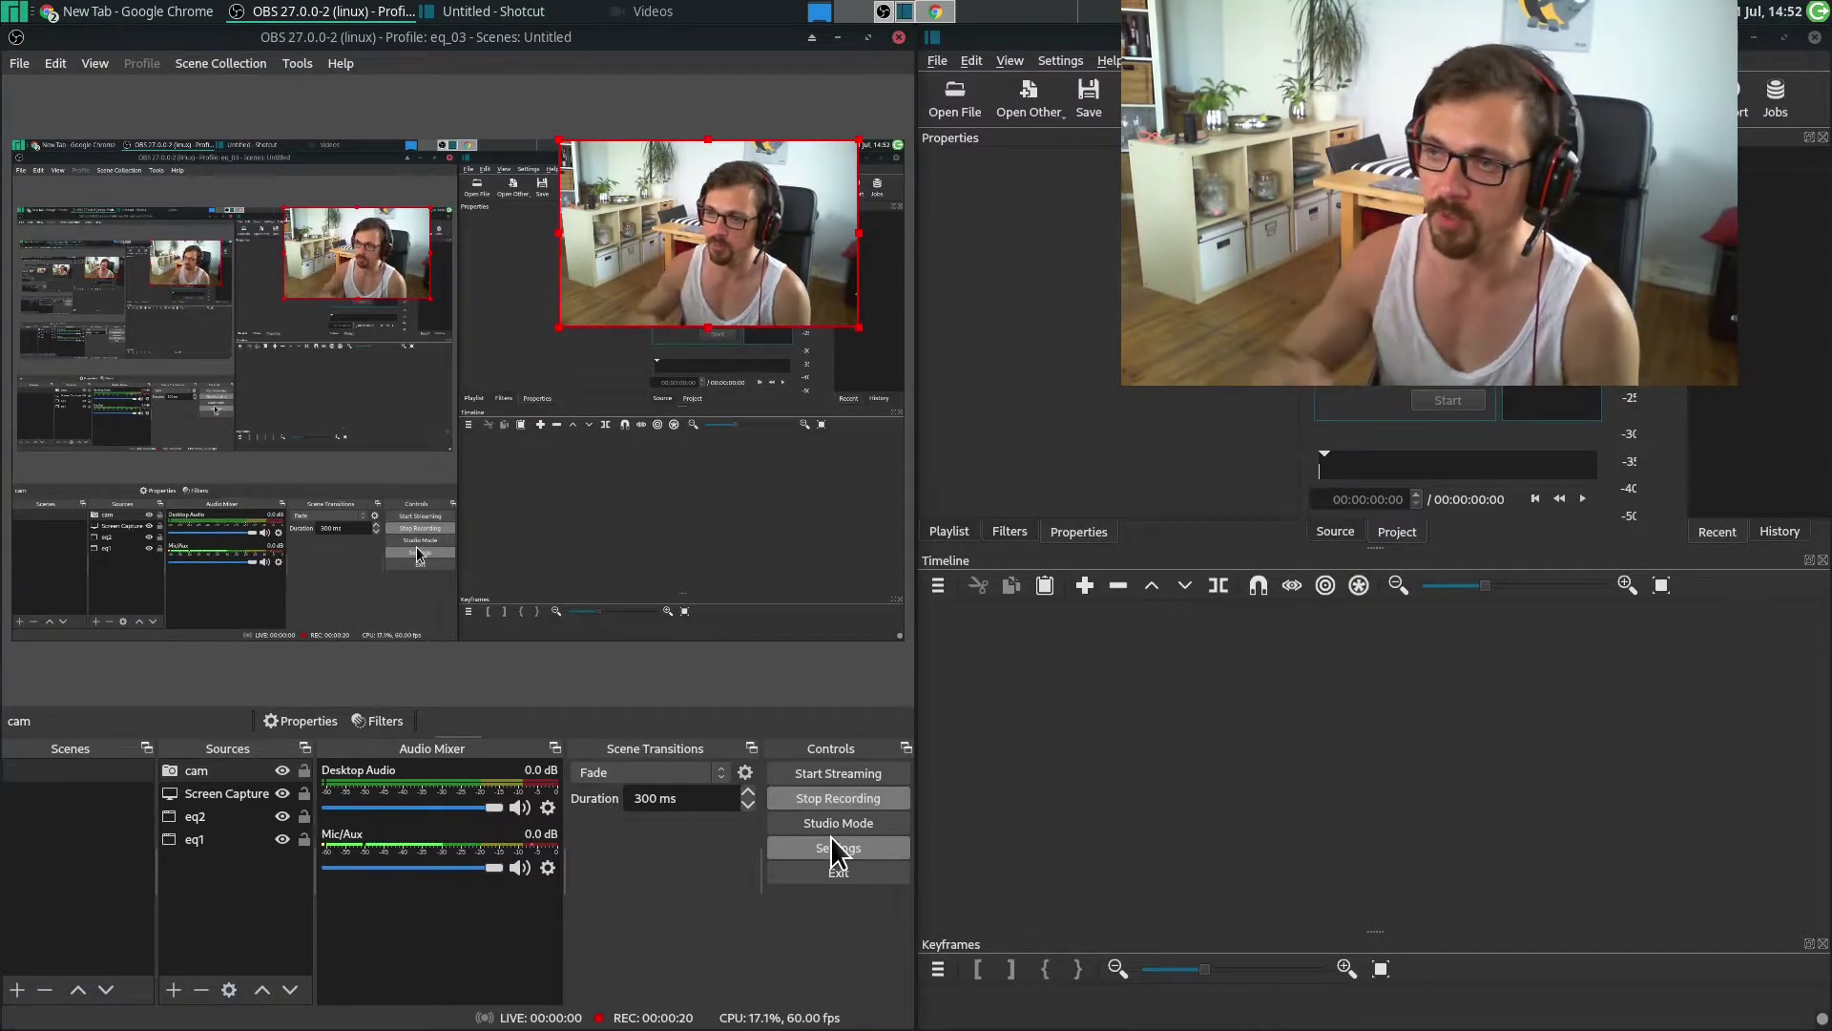
Maximize the OBS Studio window by double-clicking its title bar
double_click(640, 28)
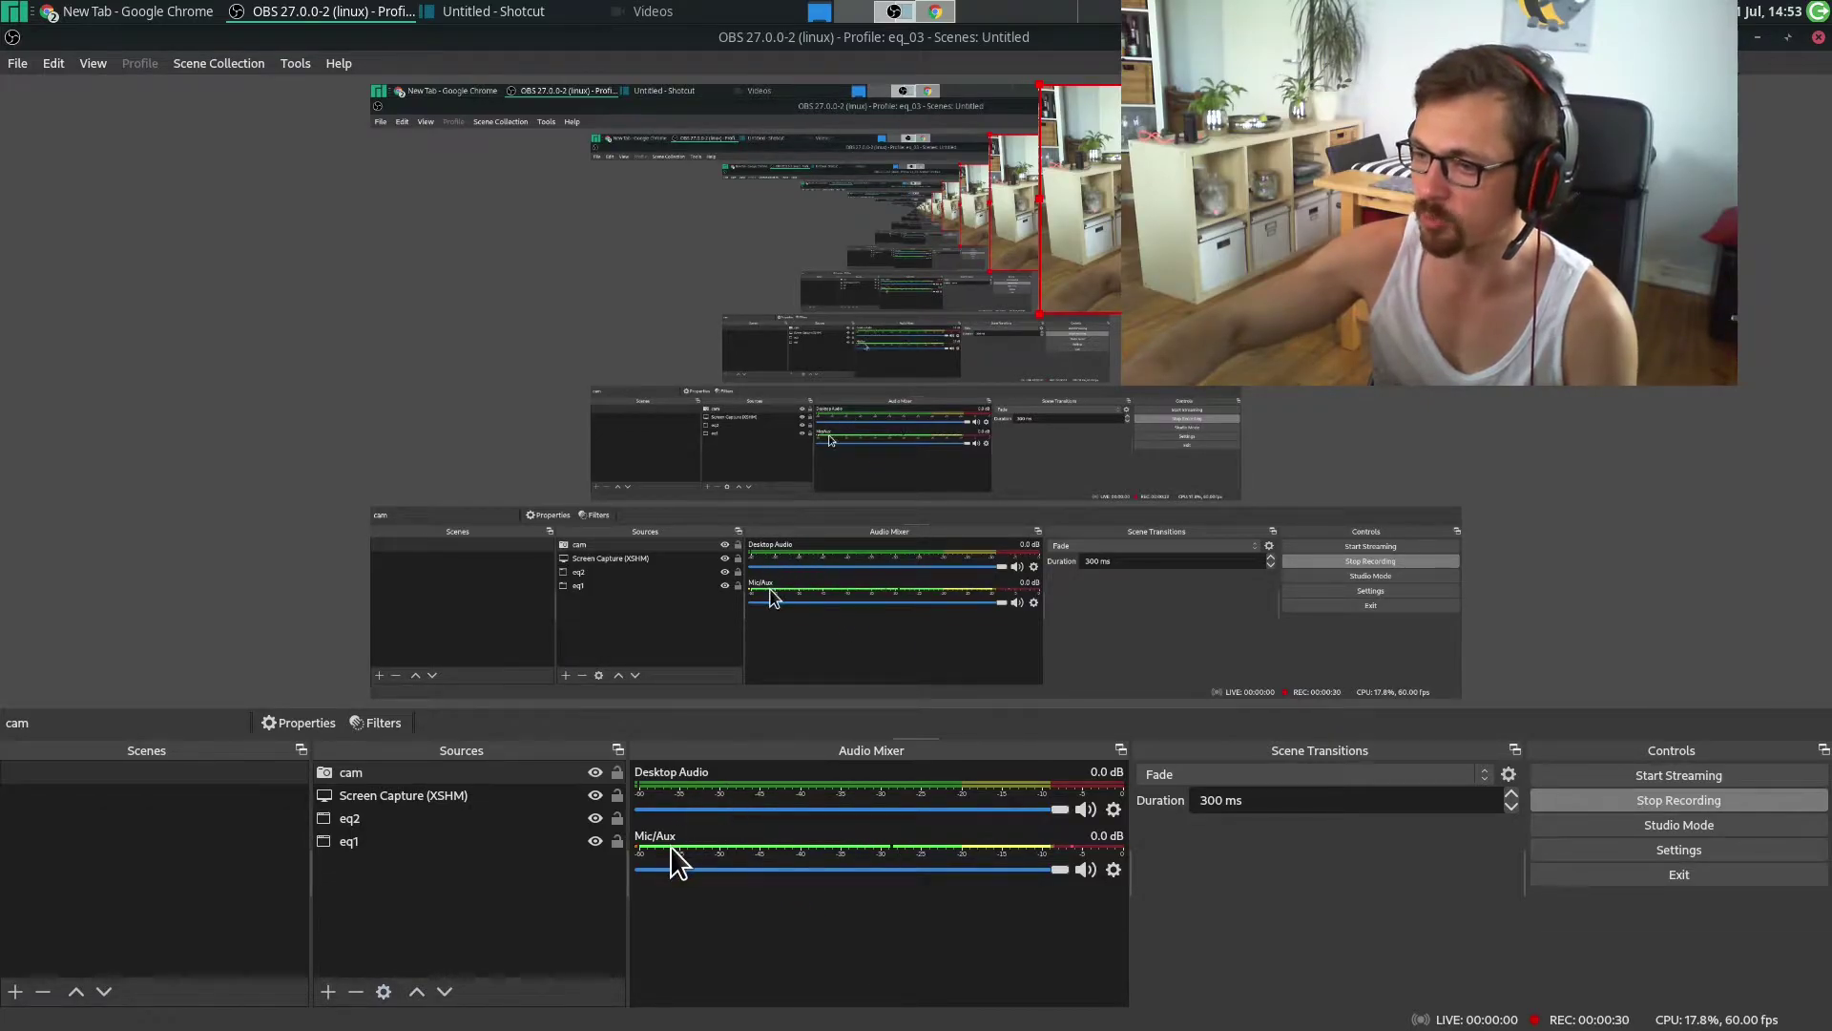
click(1115, 809)
click(1149, 777)
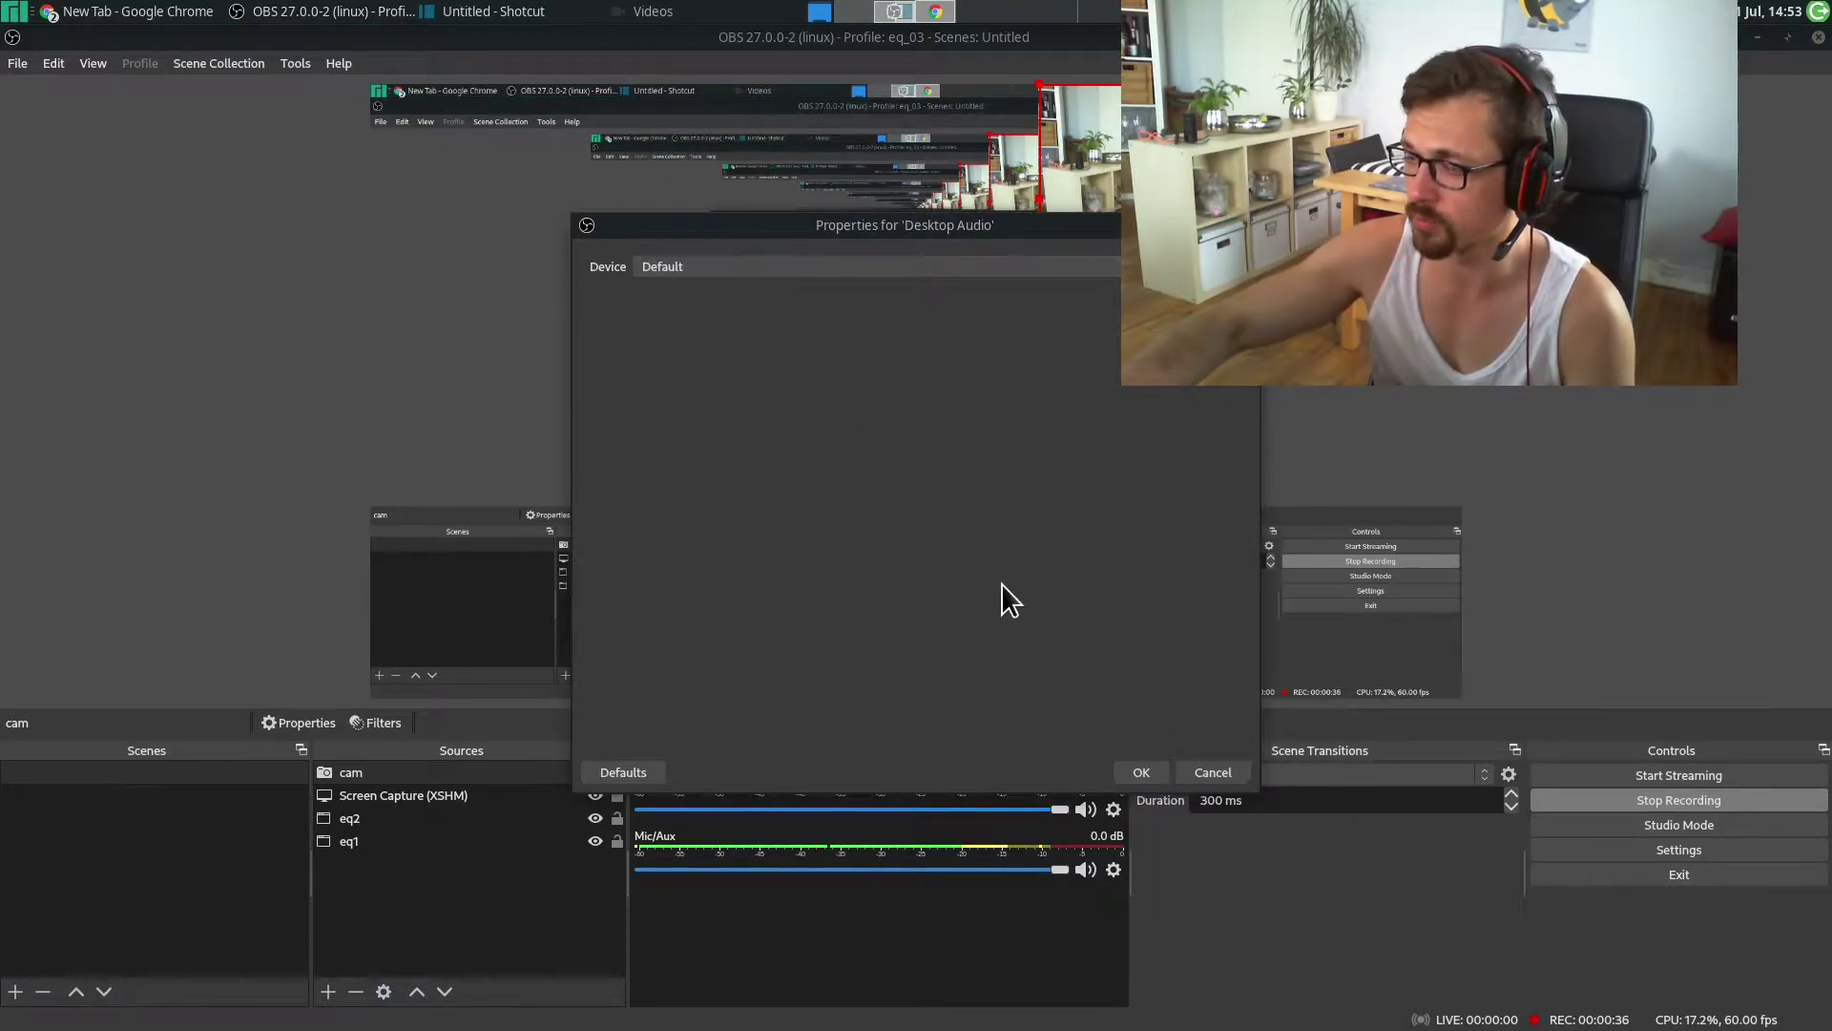
click(1219, 777)
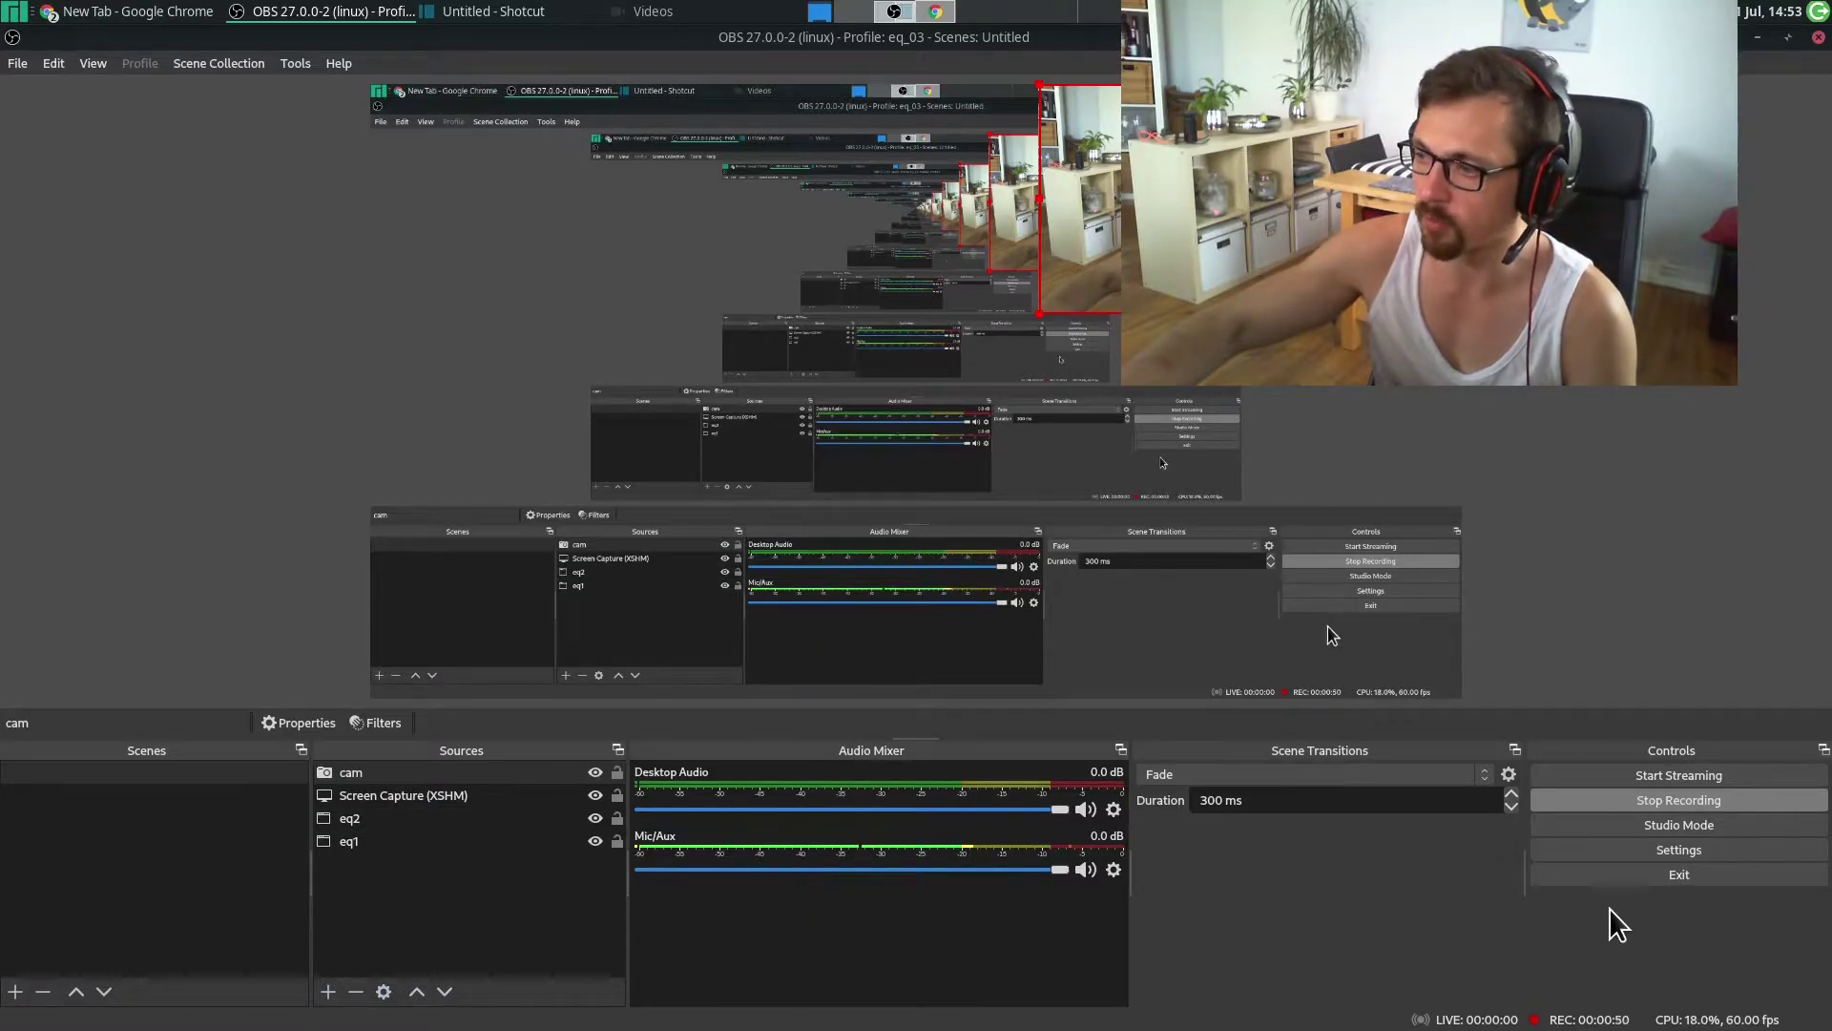
Show the Recording tab of OBS's Output settings, which lists the recorded audio tracks
click(1635, 850)
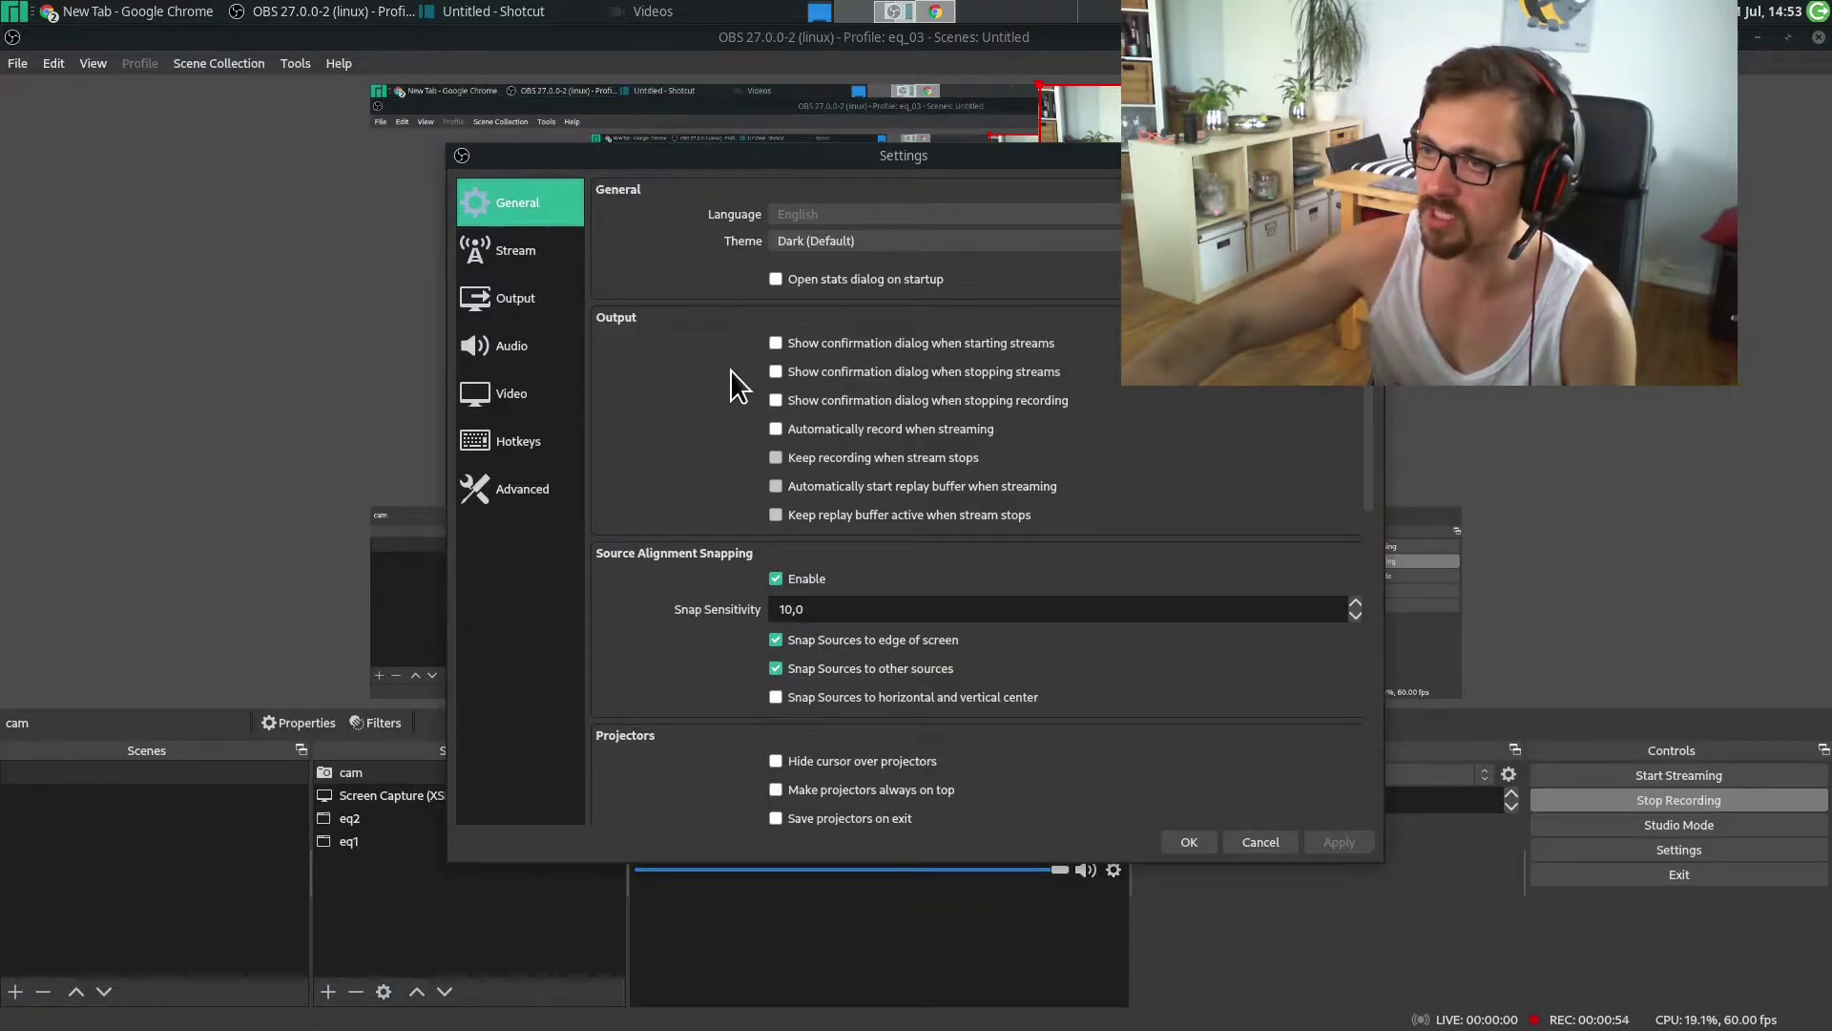
click(518, 300)
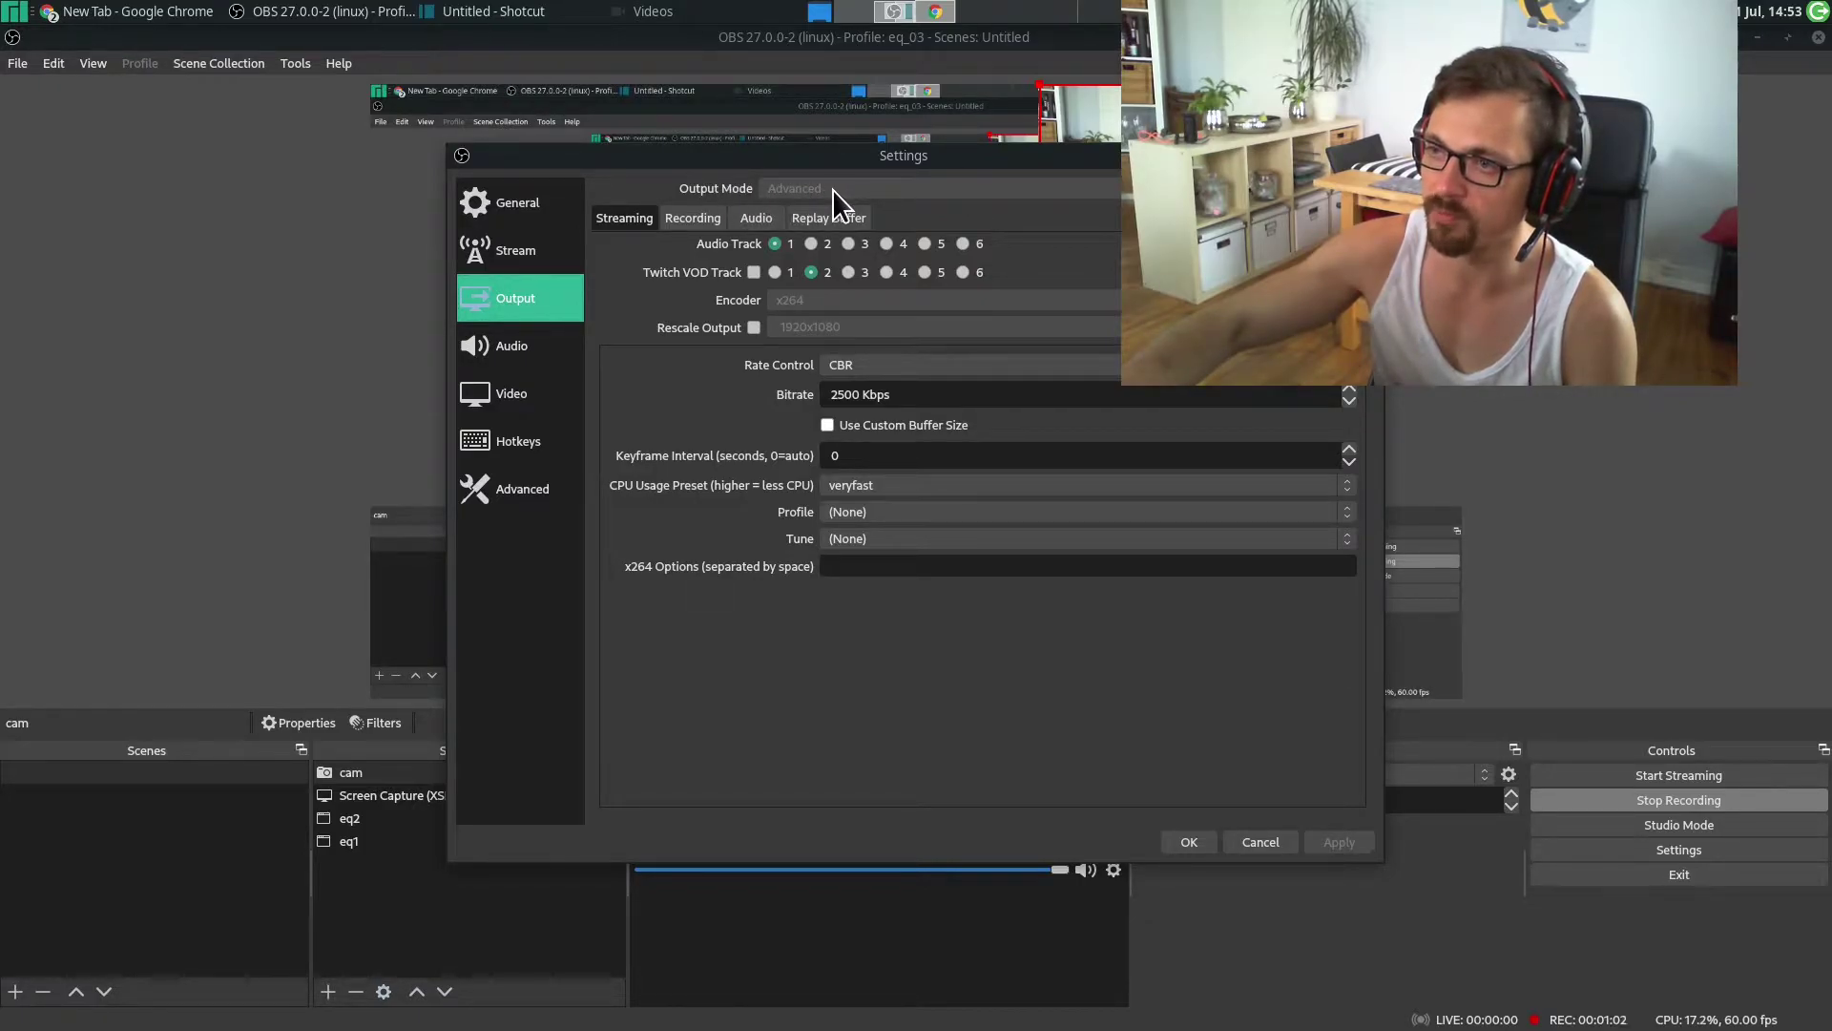
click(703, 220)
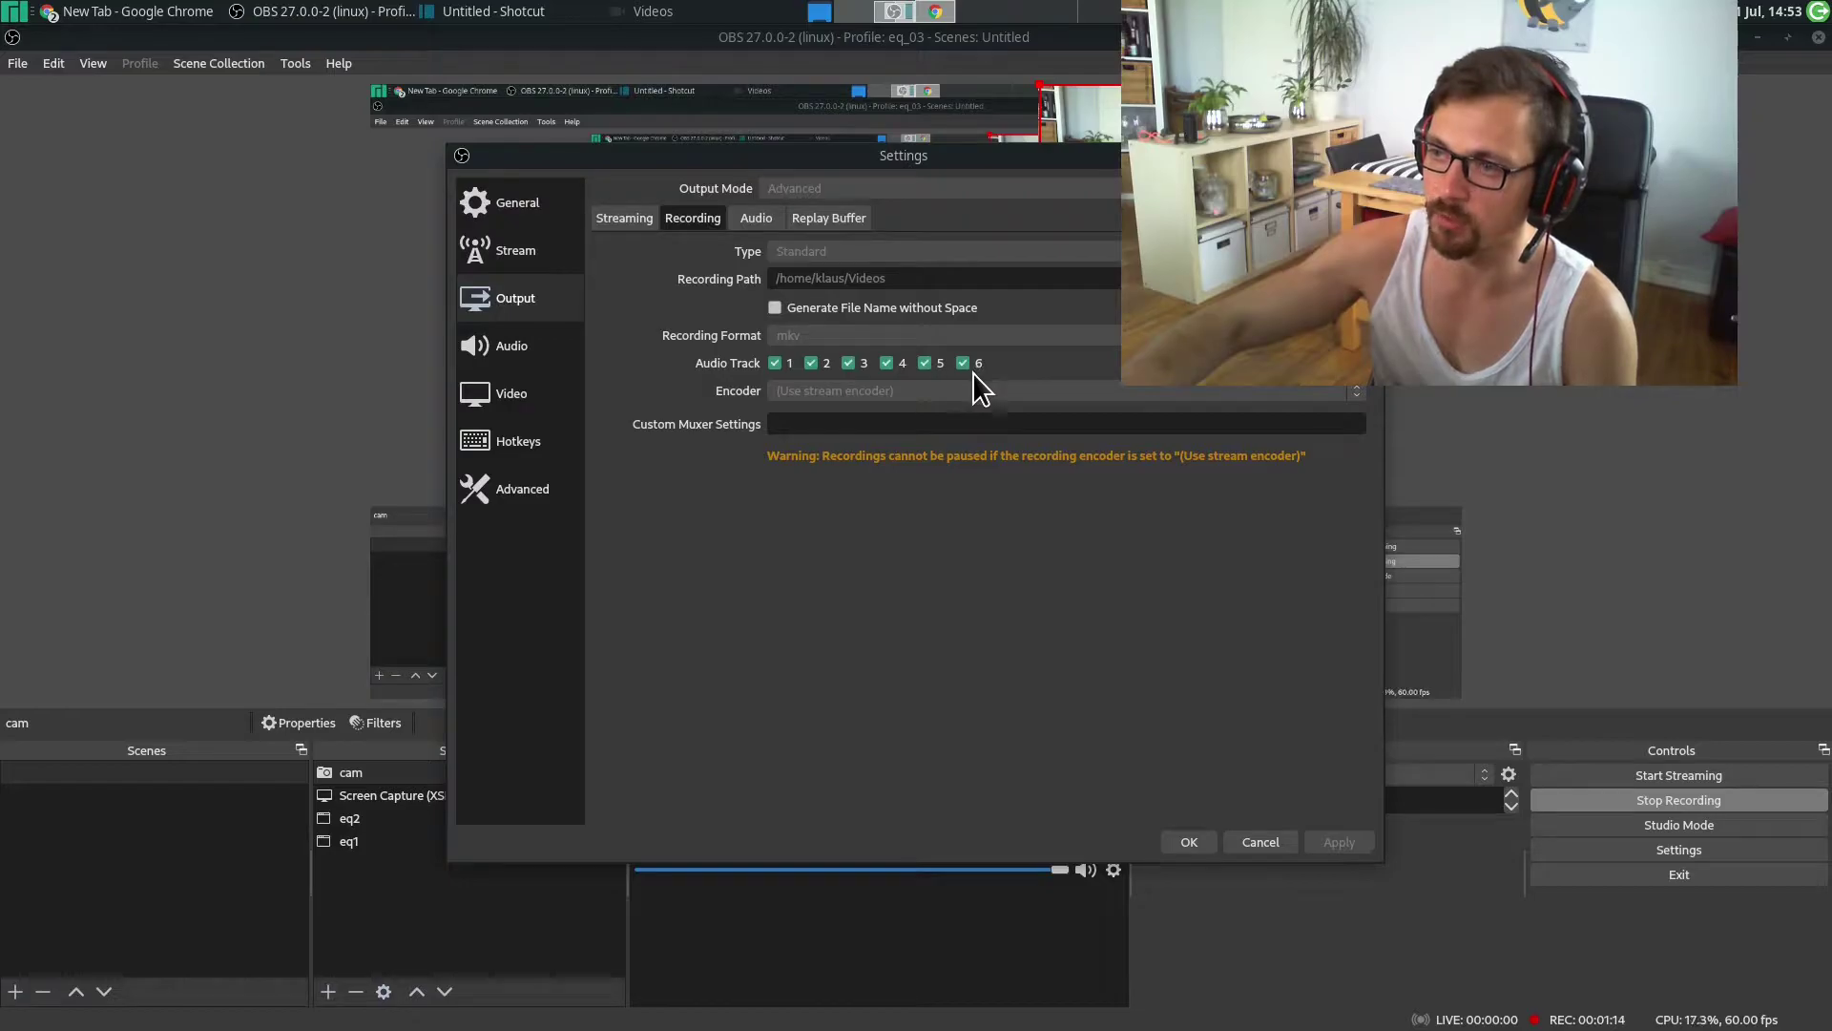
Close Settings and review each source's track assignments (tracks 1–6) in Advanced Audio Properties
click(1189, 842)
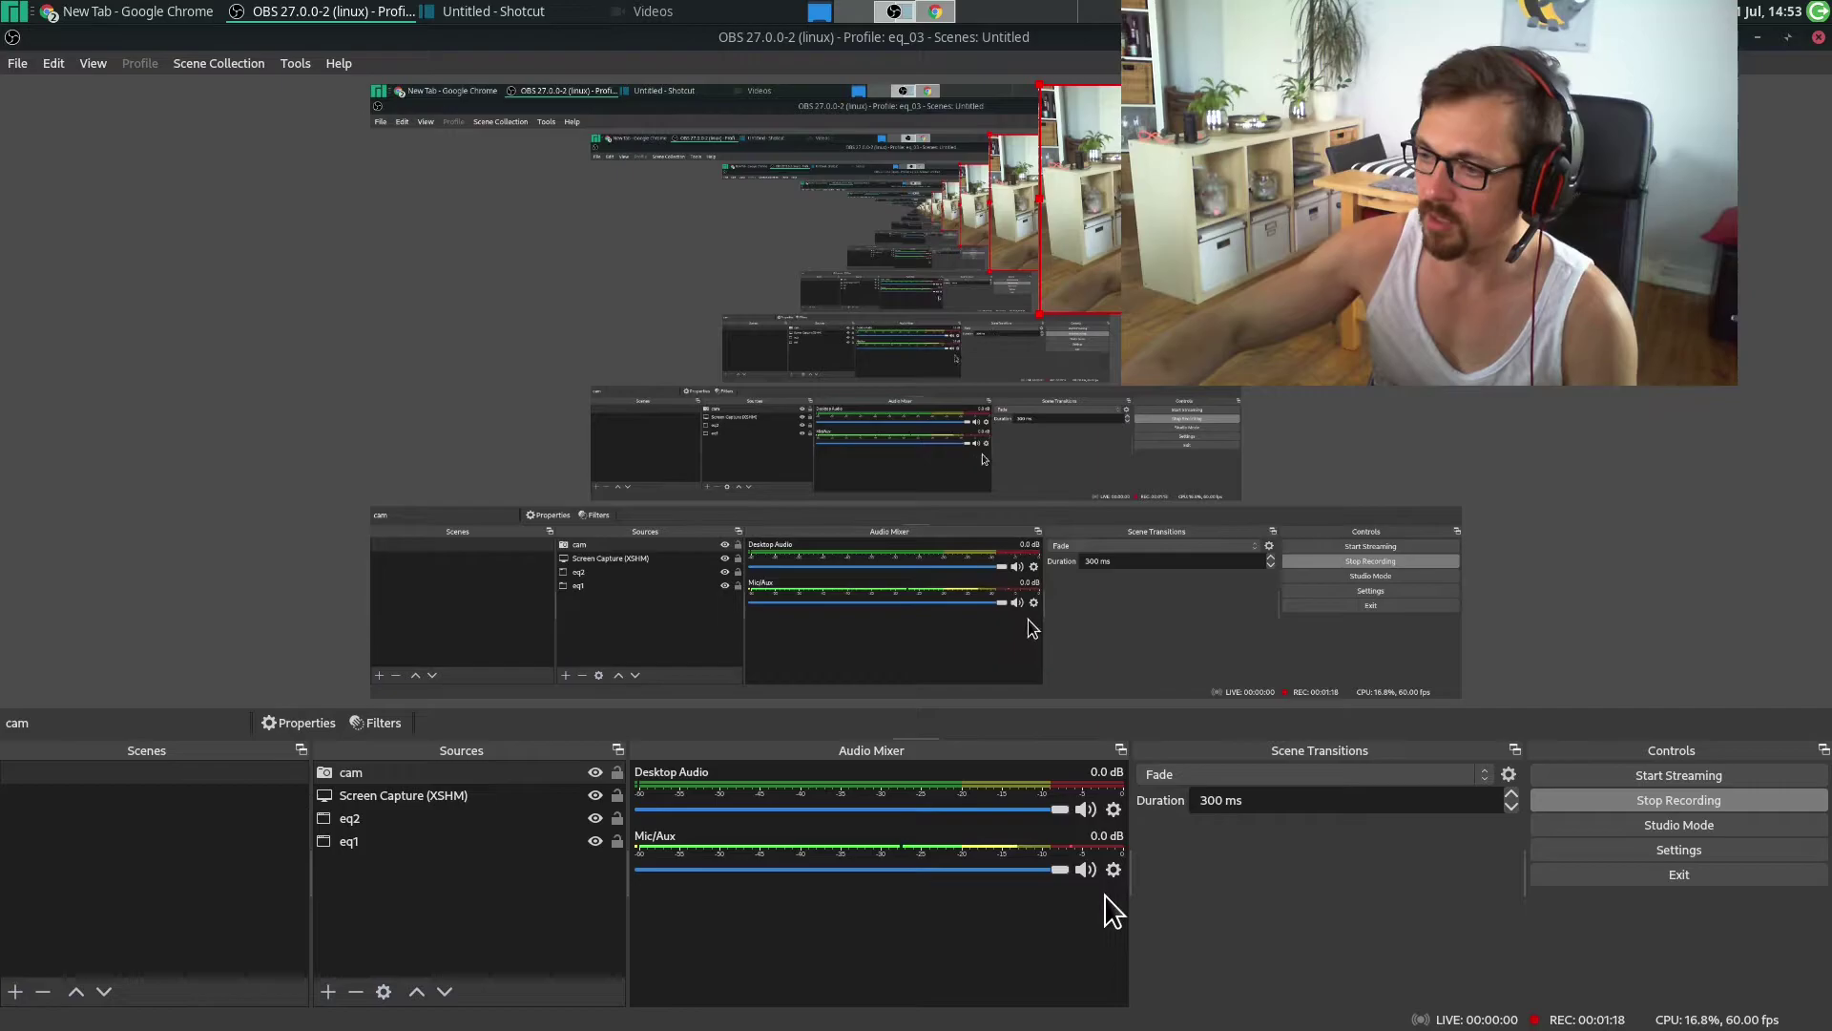
click(1114, 869)
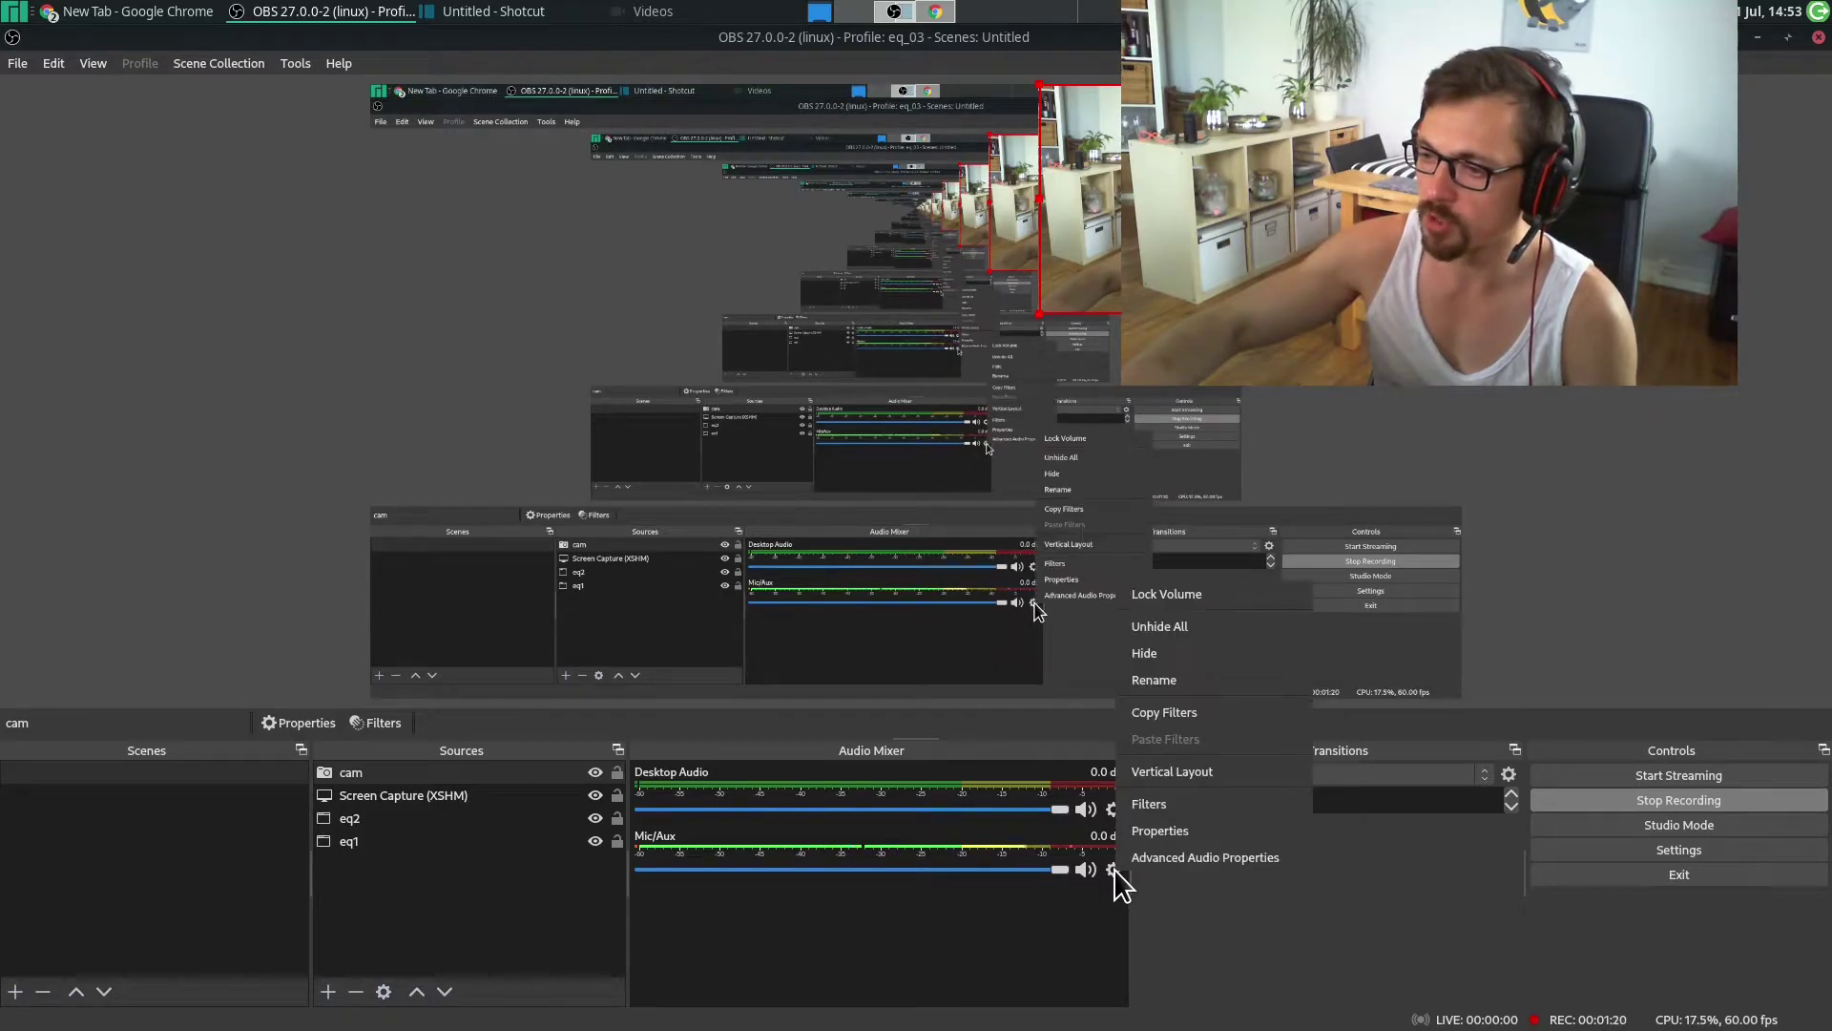
click(1167, 857)
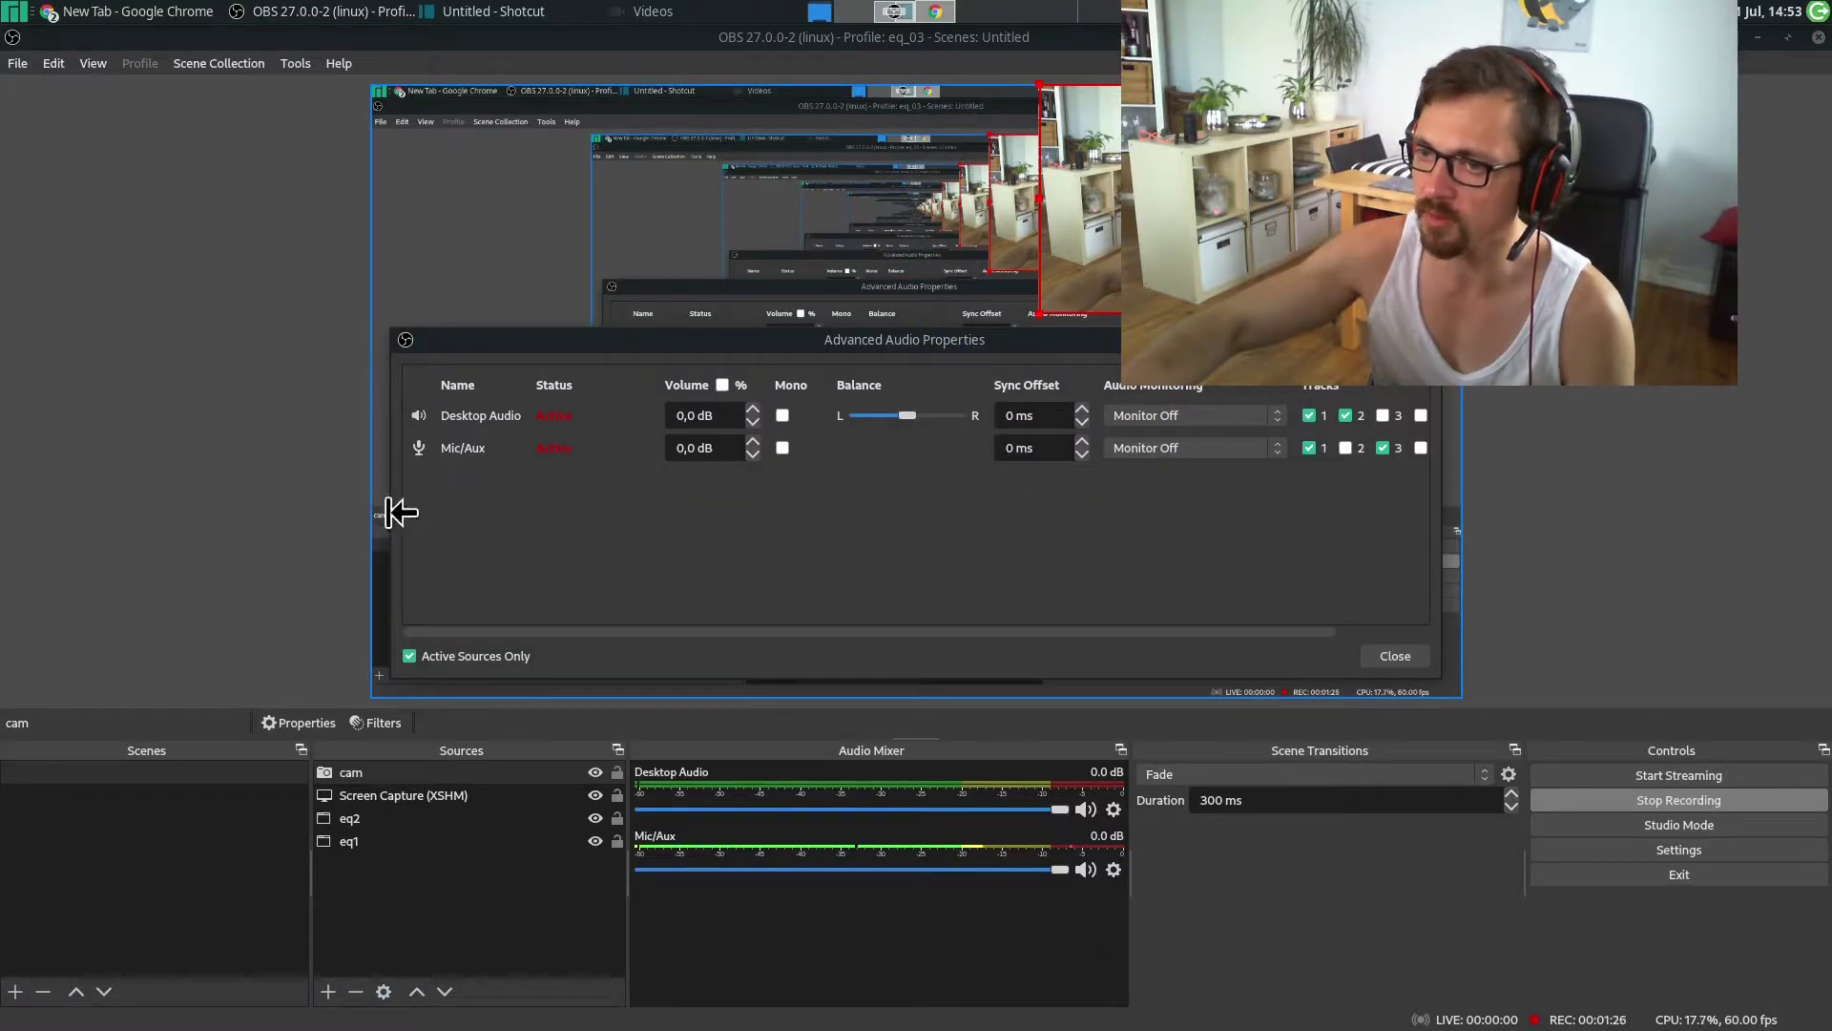
drag(388, 513, 75, 506)
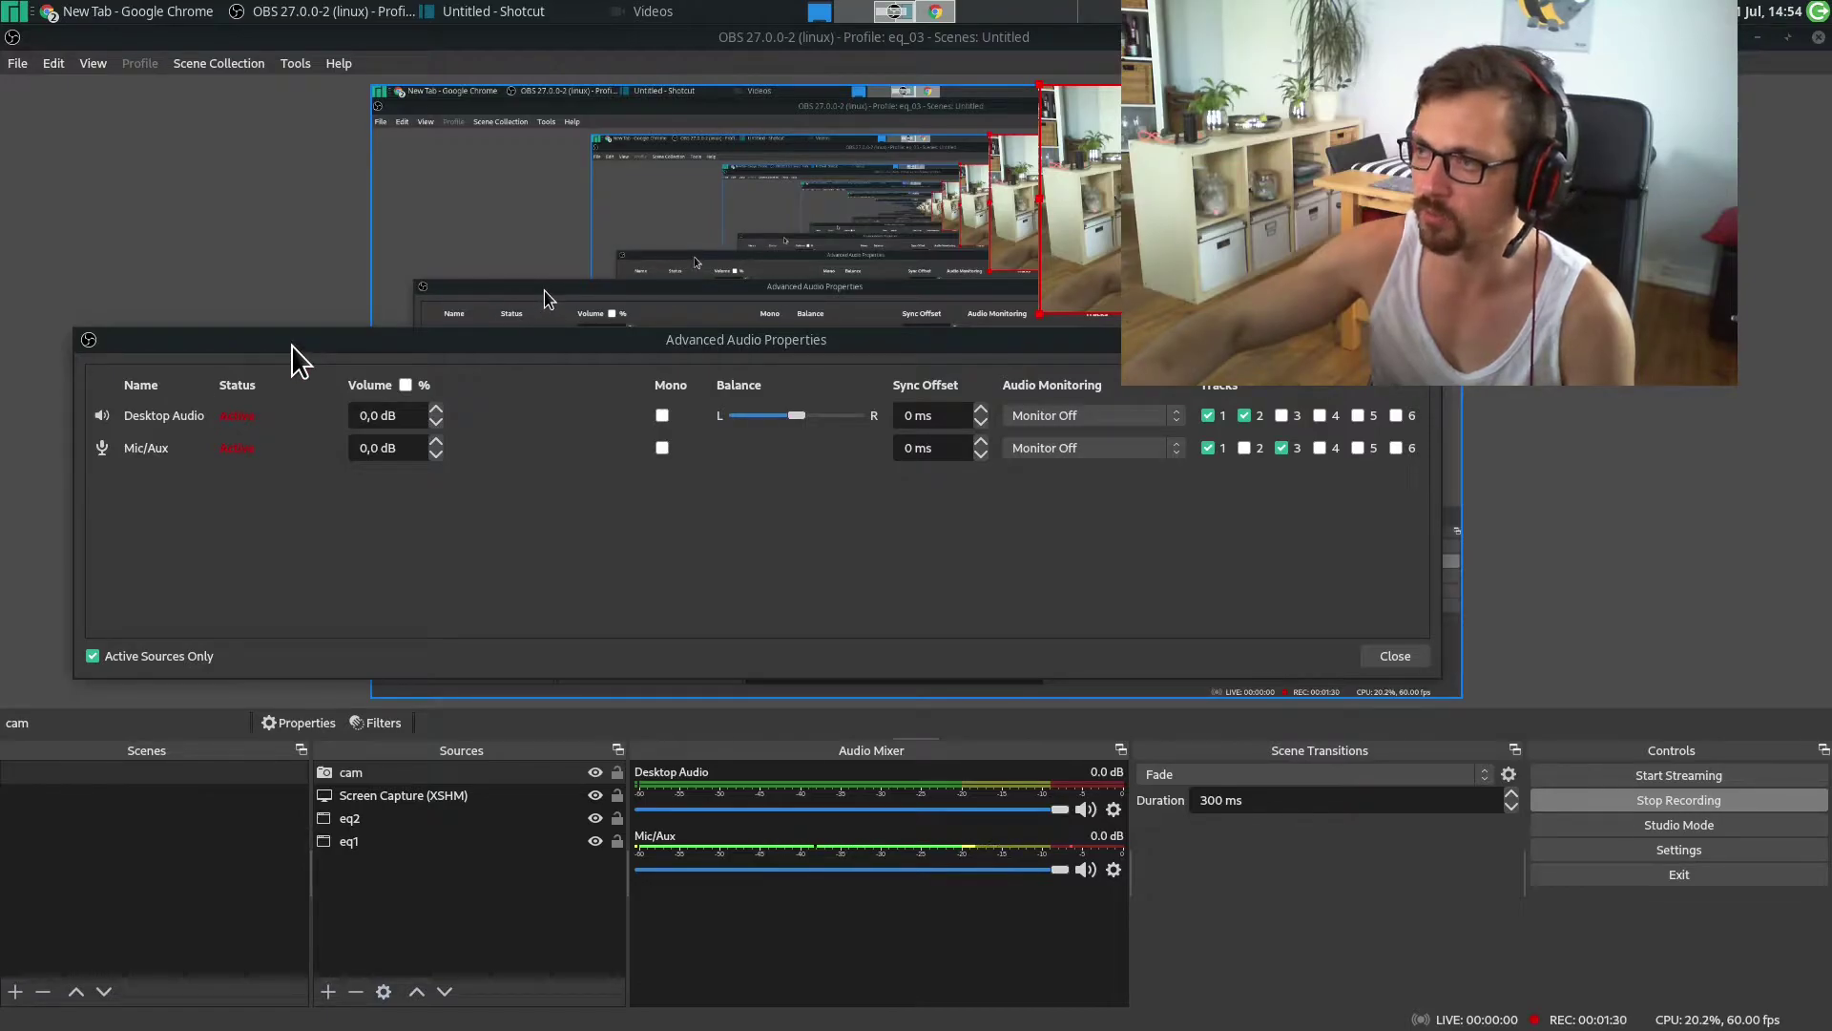
drag(293, 343, 310, 232)
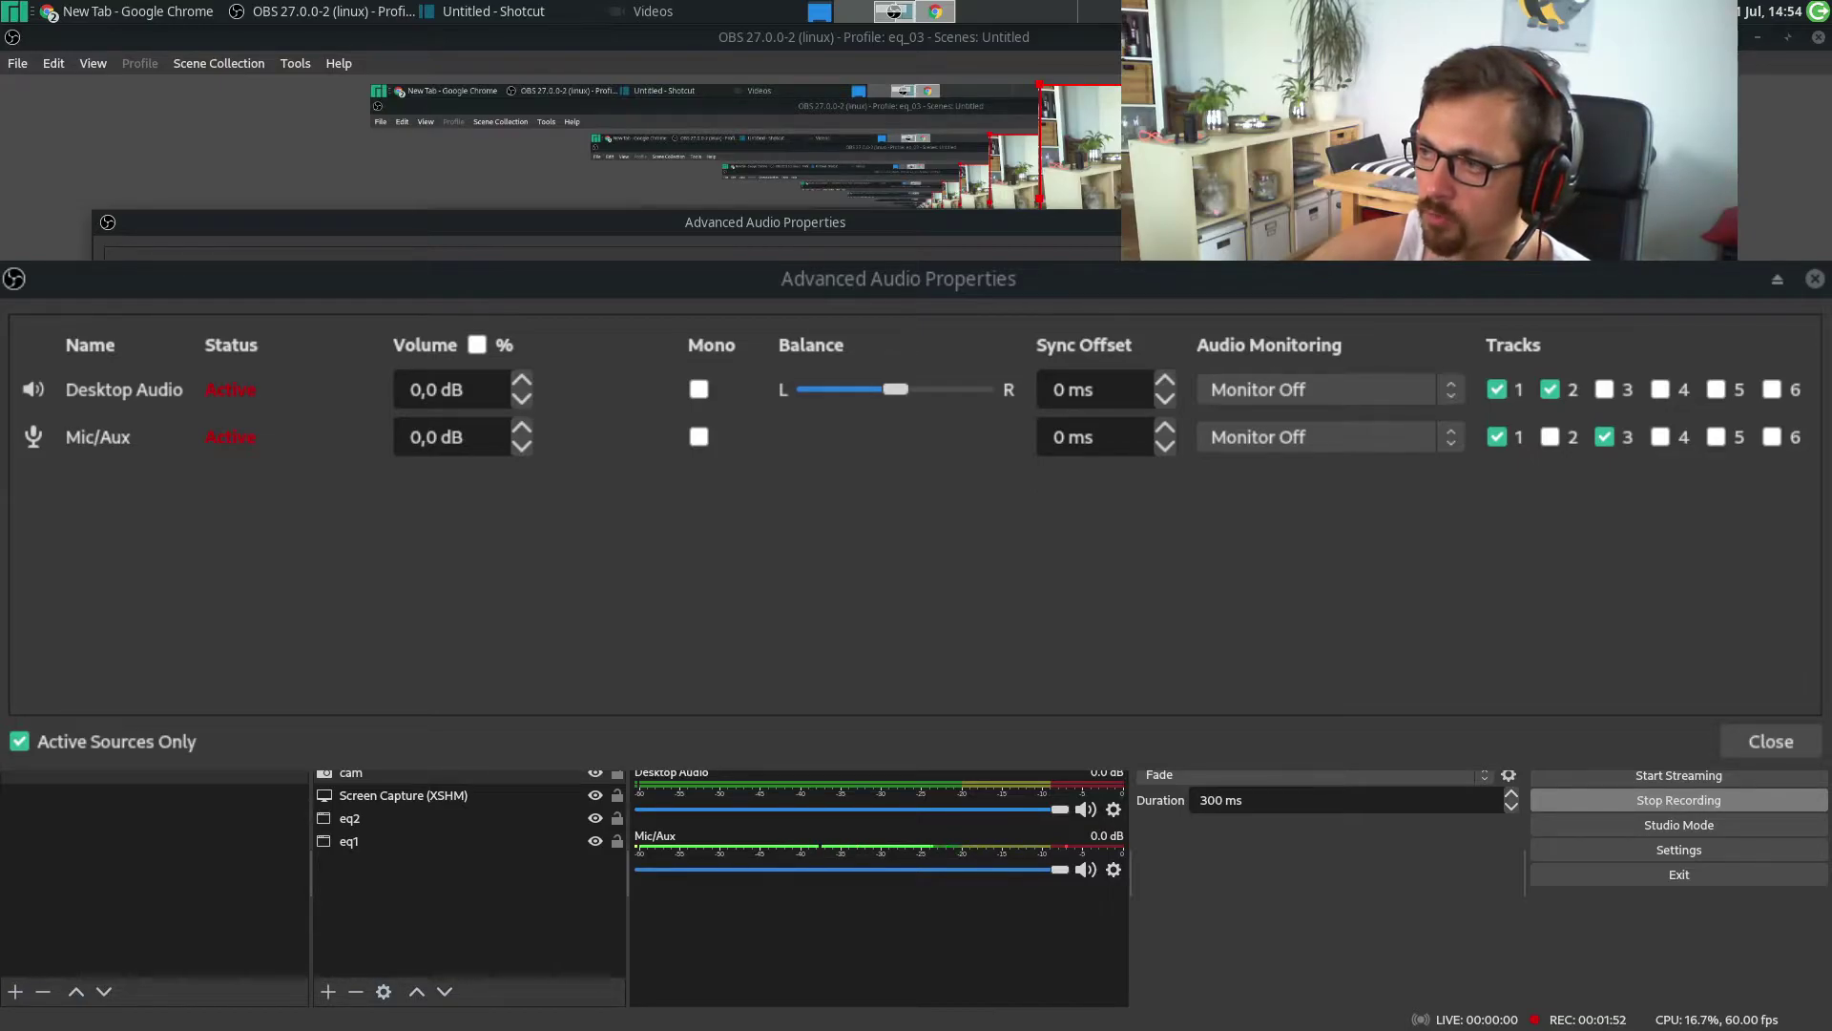
key(Escape)
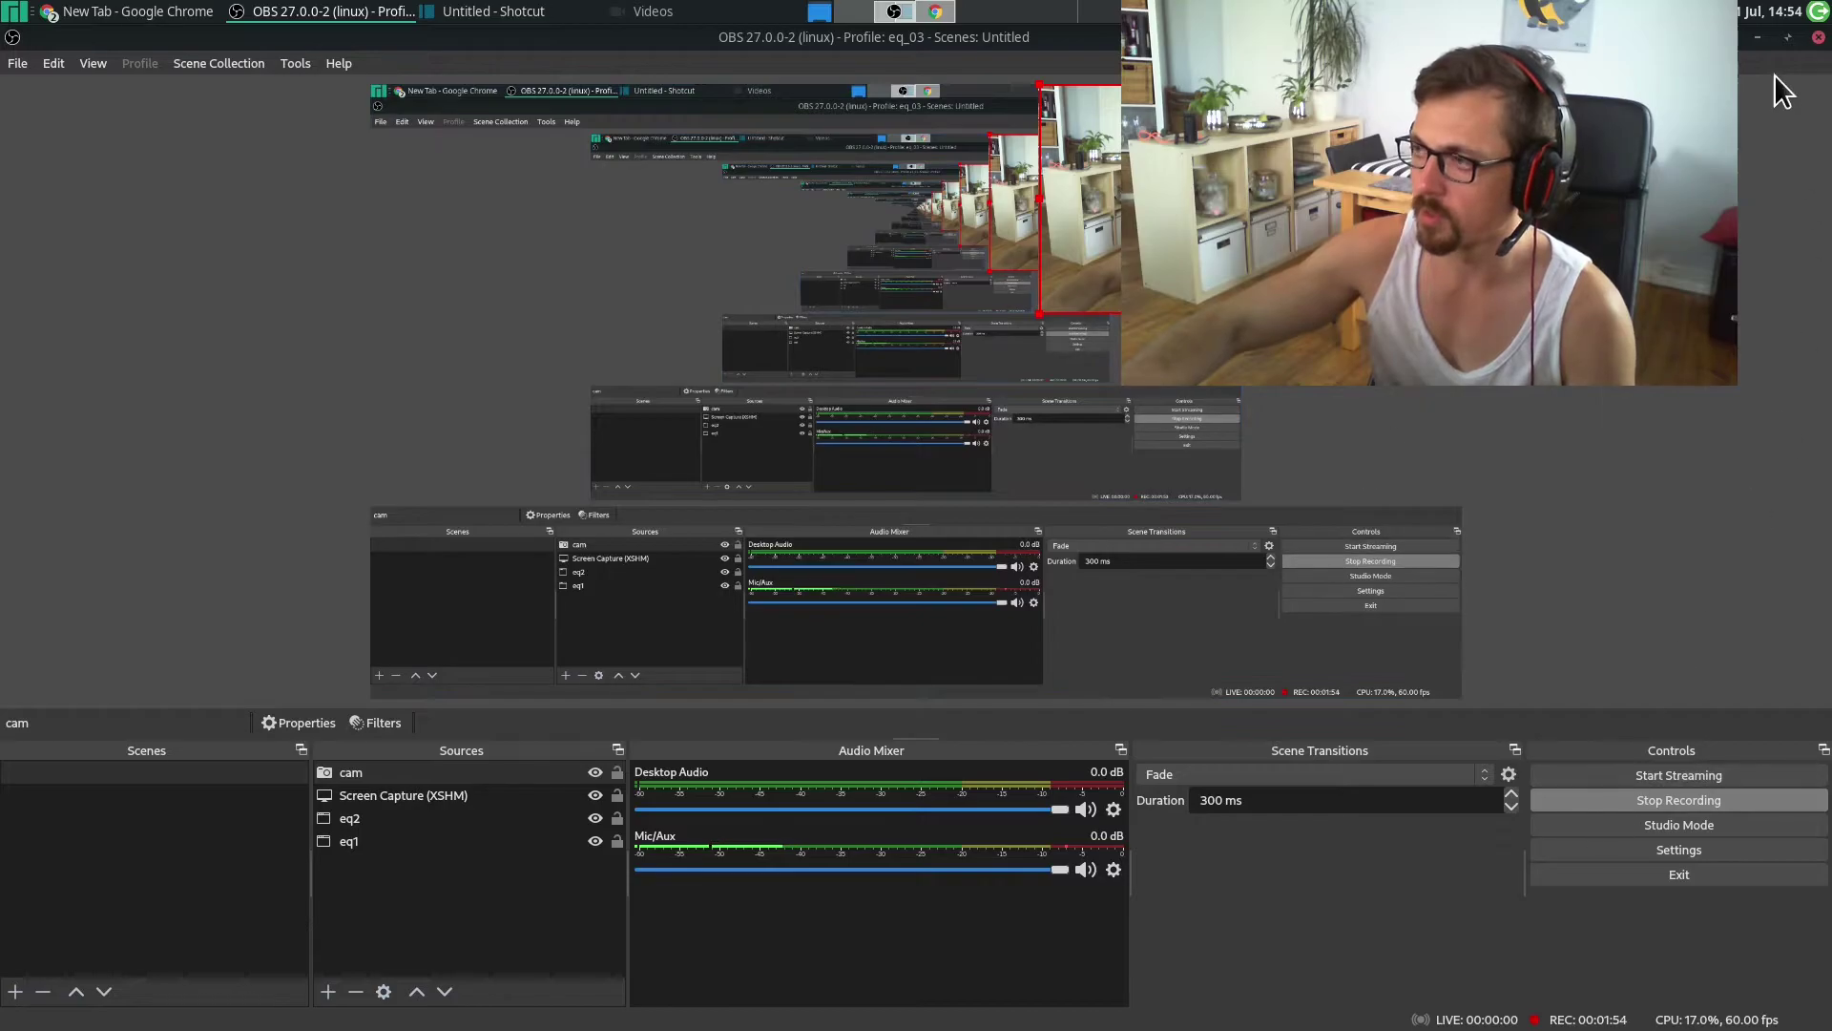
click(1756, 38)
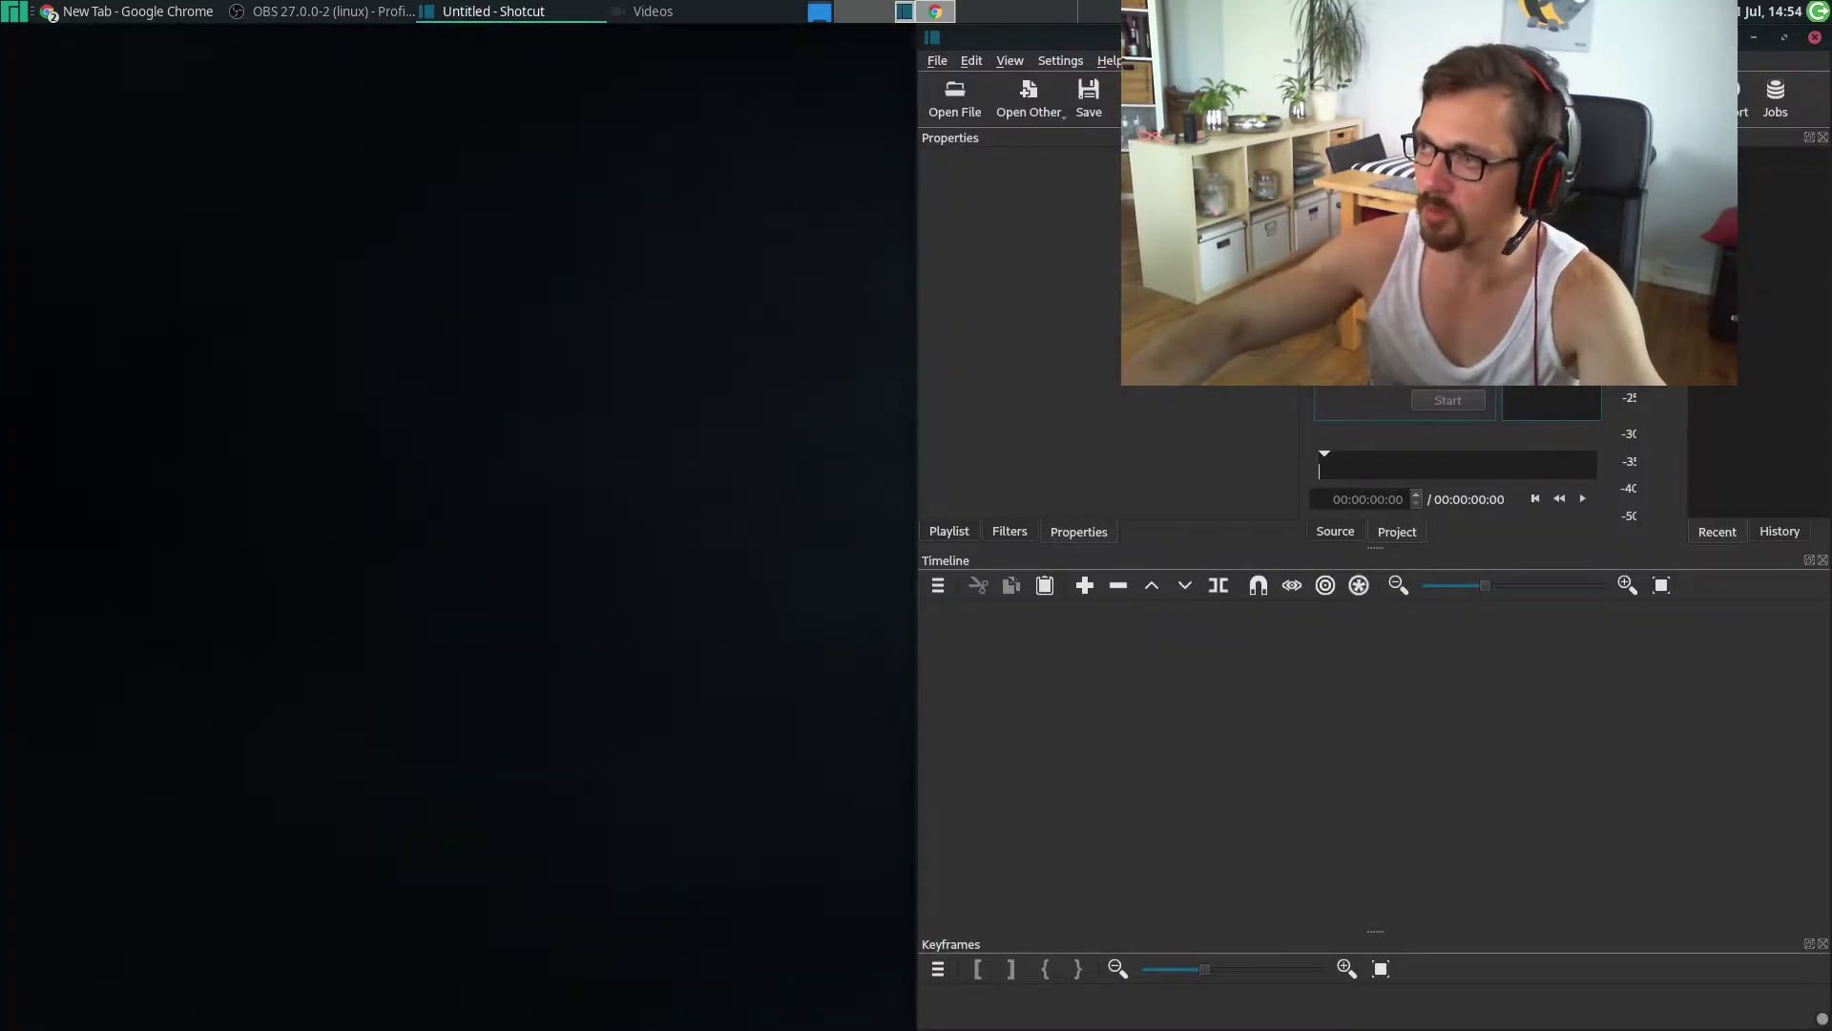
click(673, 11)
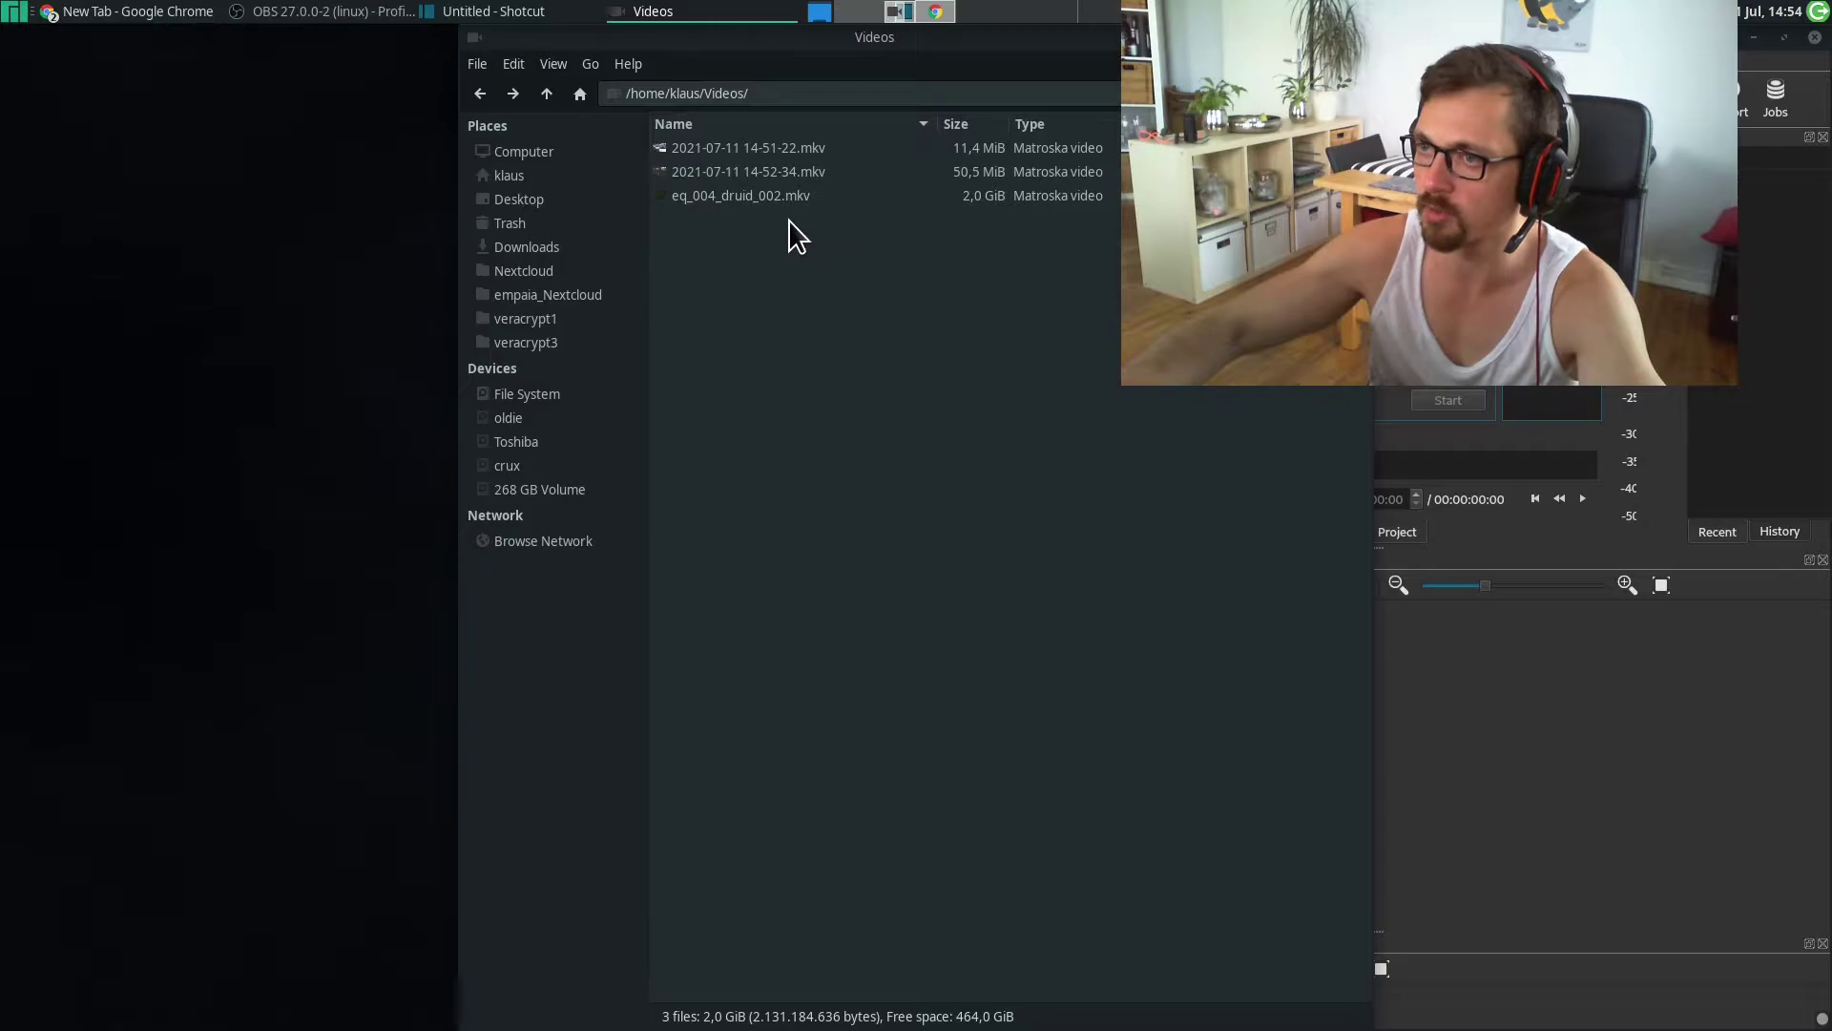
right_click(705, 153)
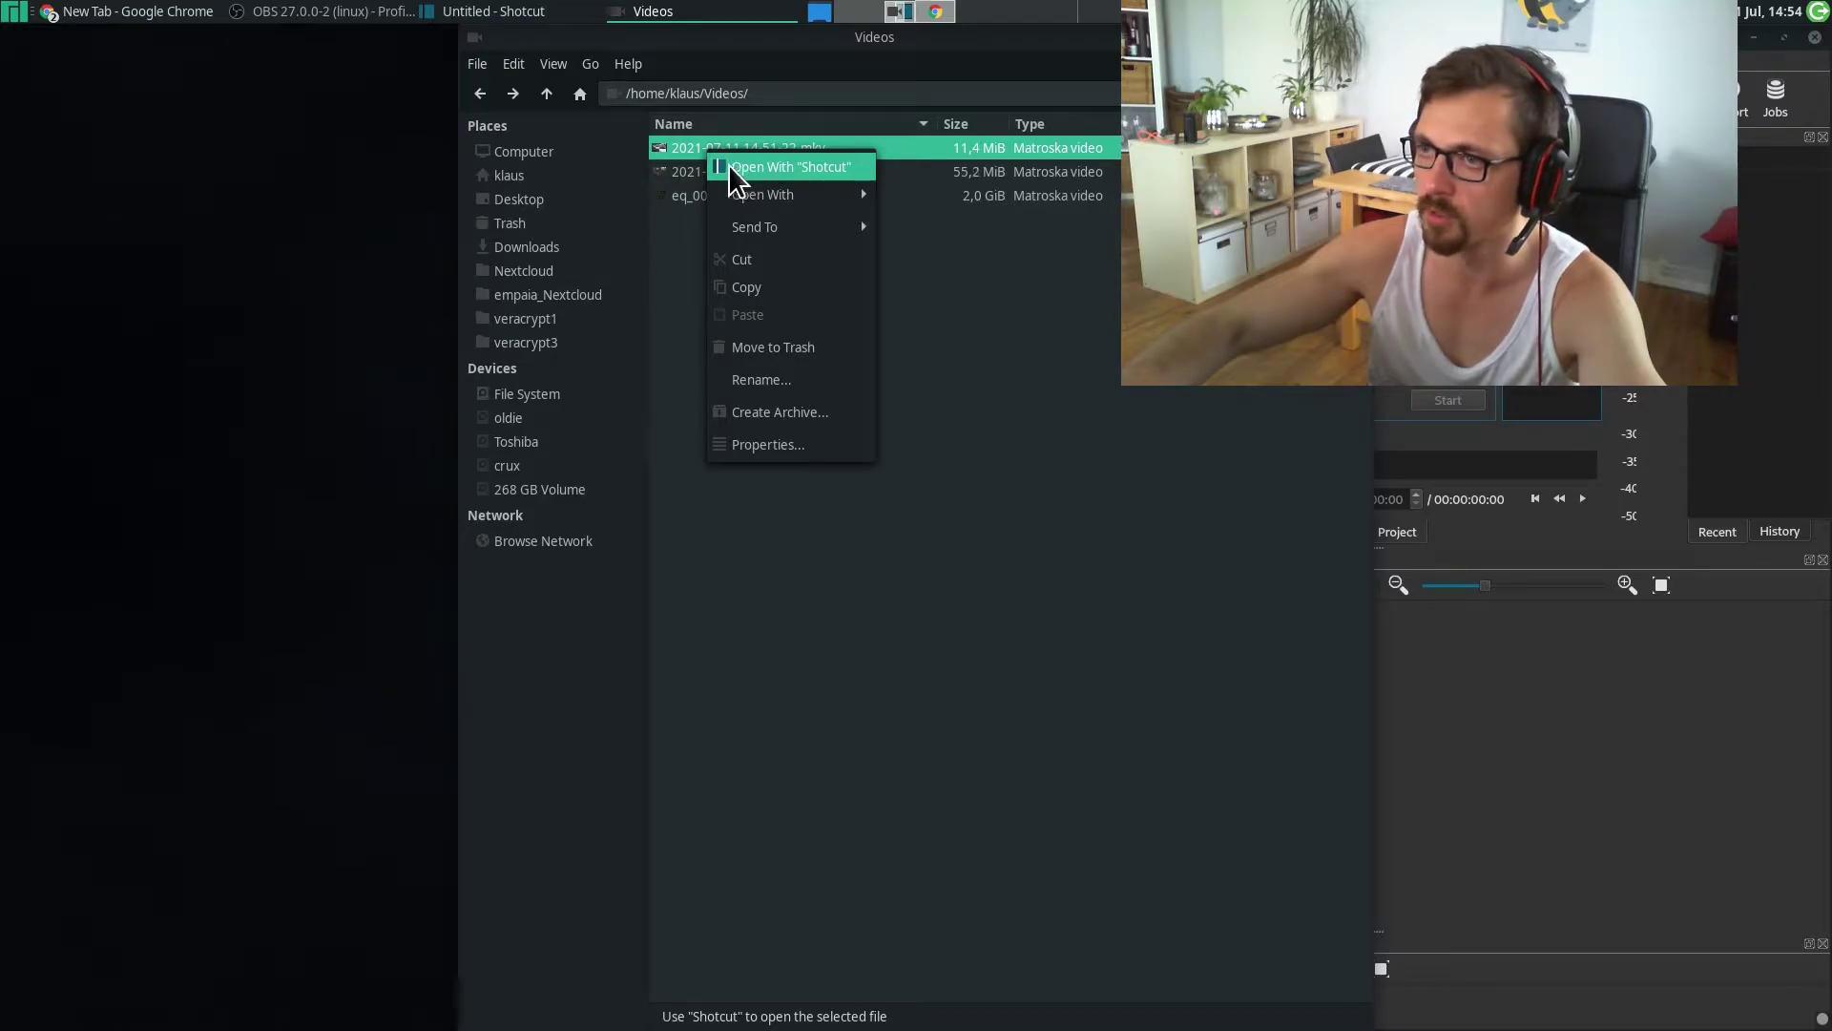
click(781, 164)
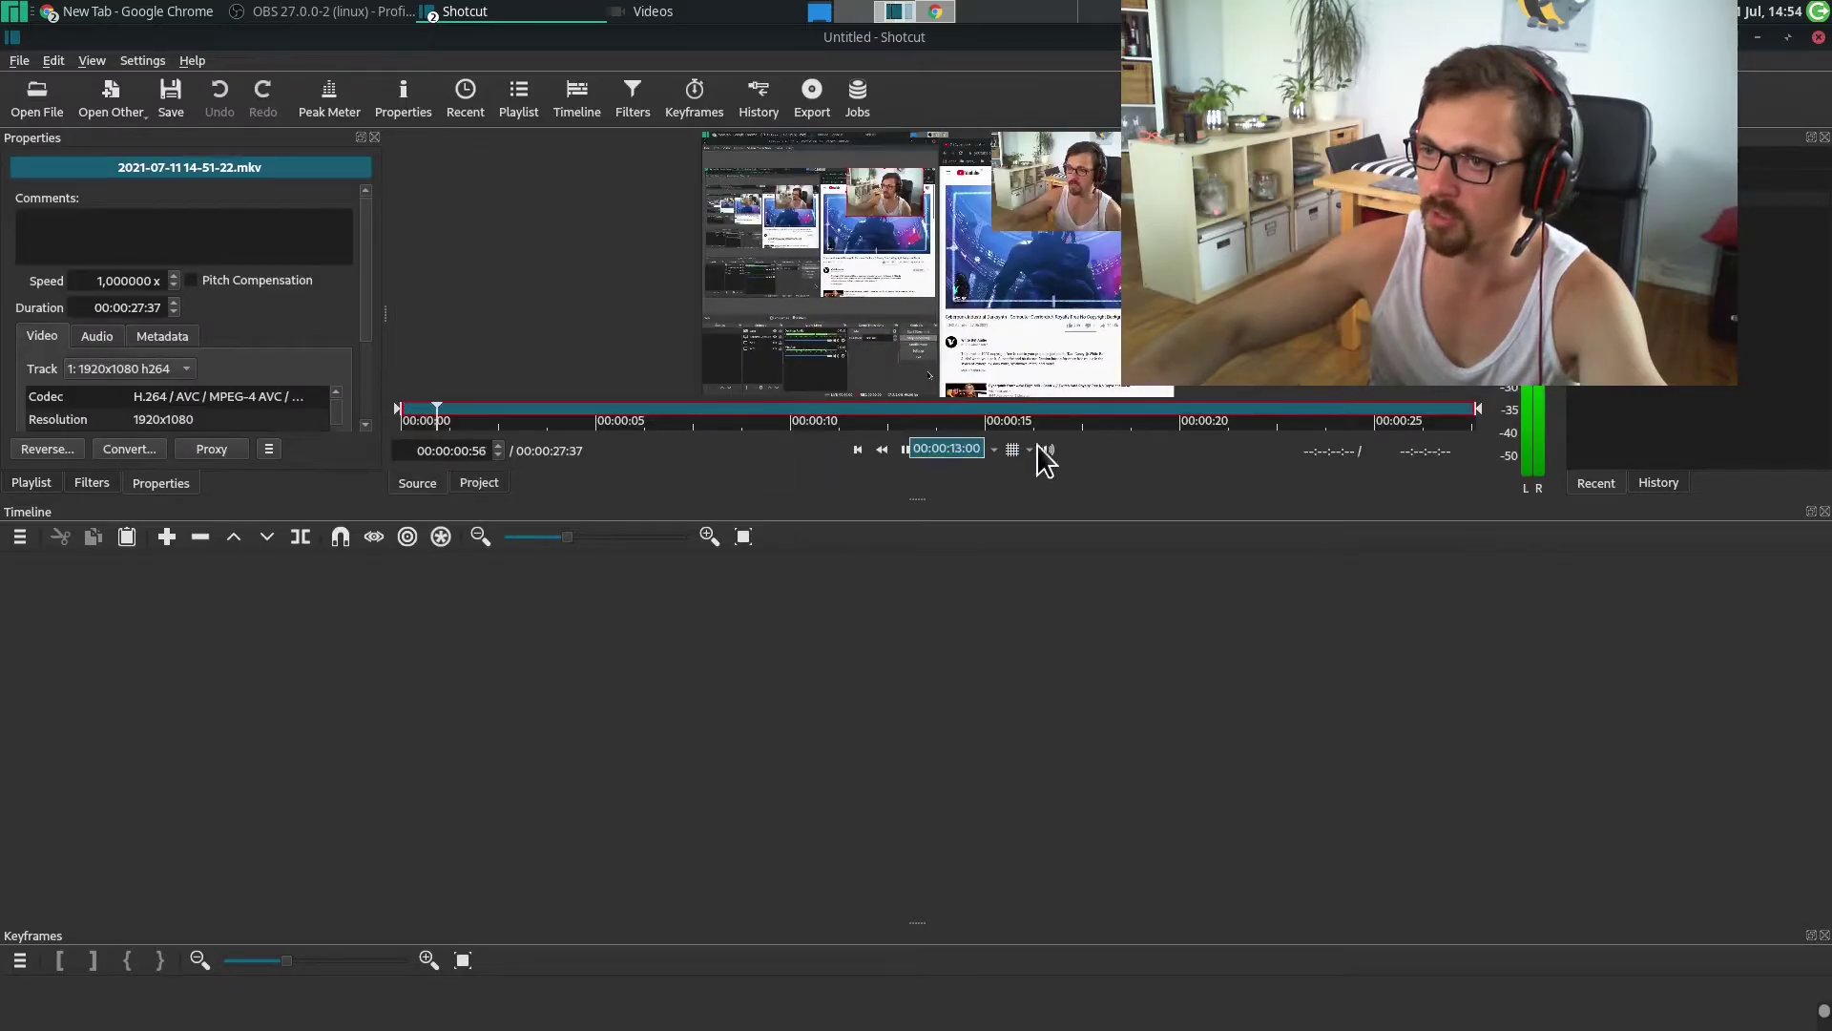
click(911, 454)
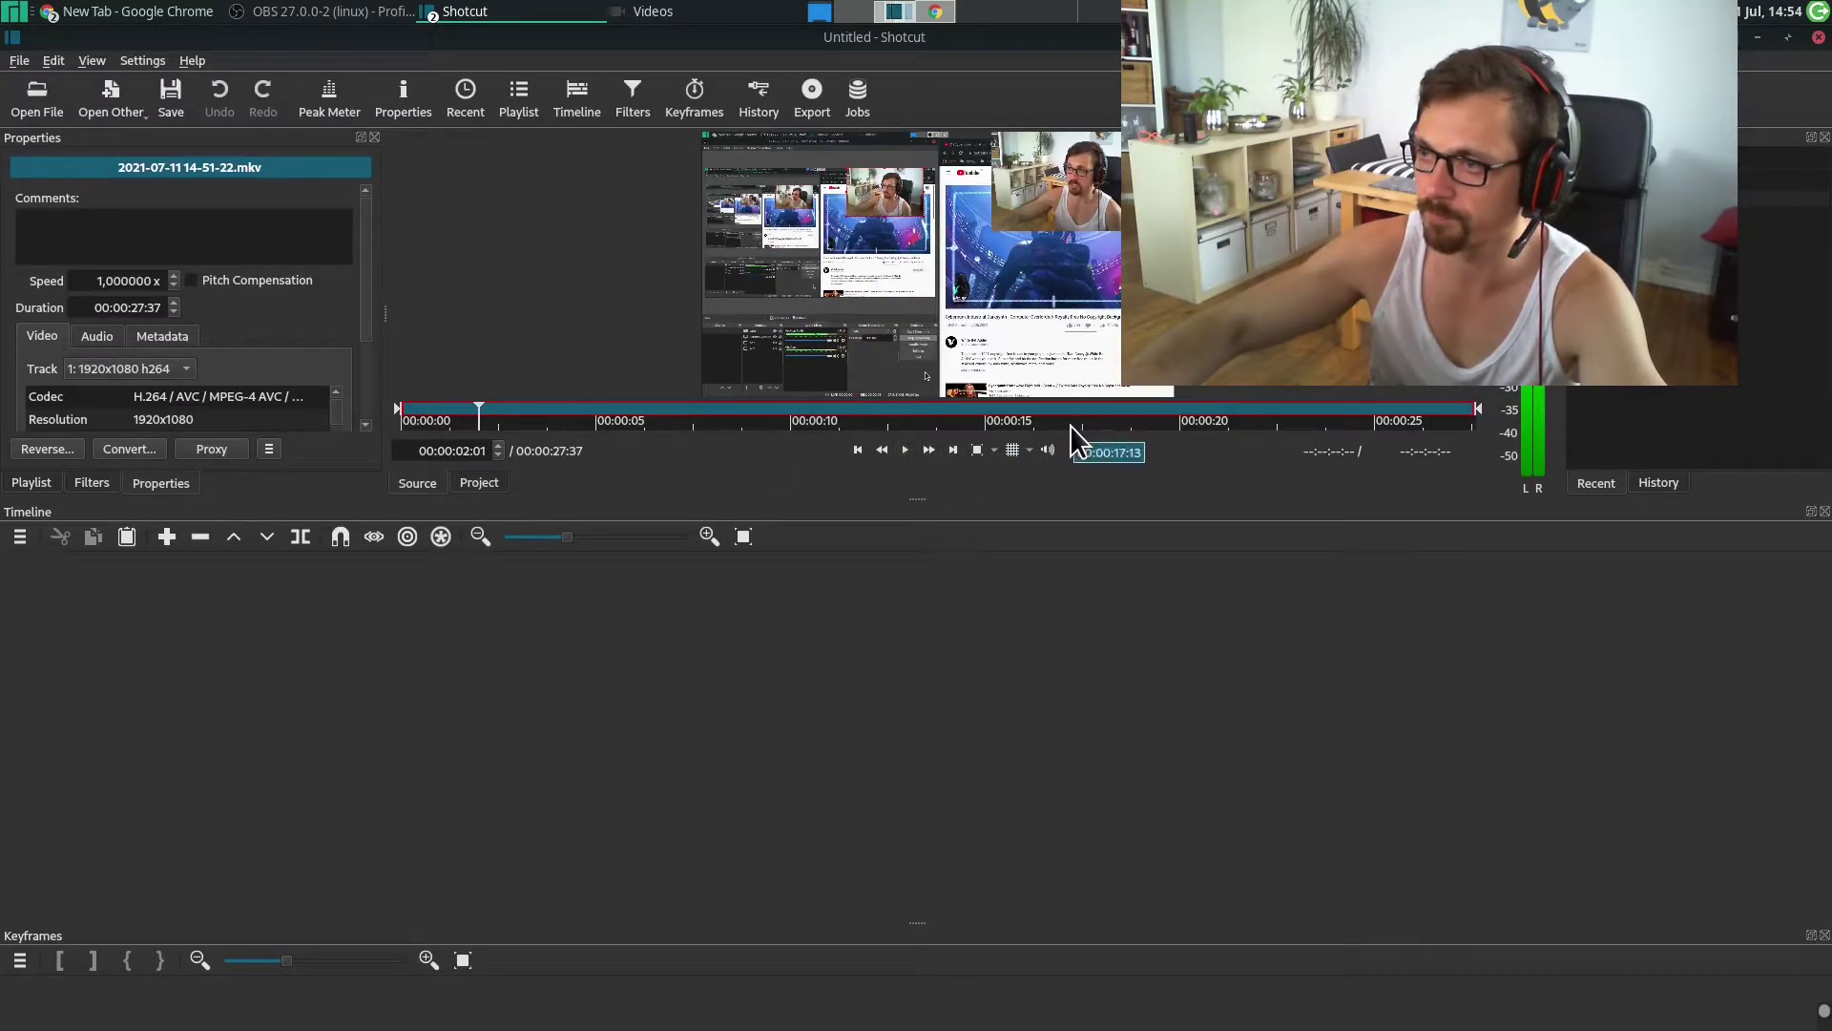
drag(933, 494, 867, 781)
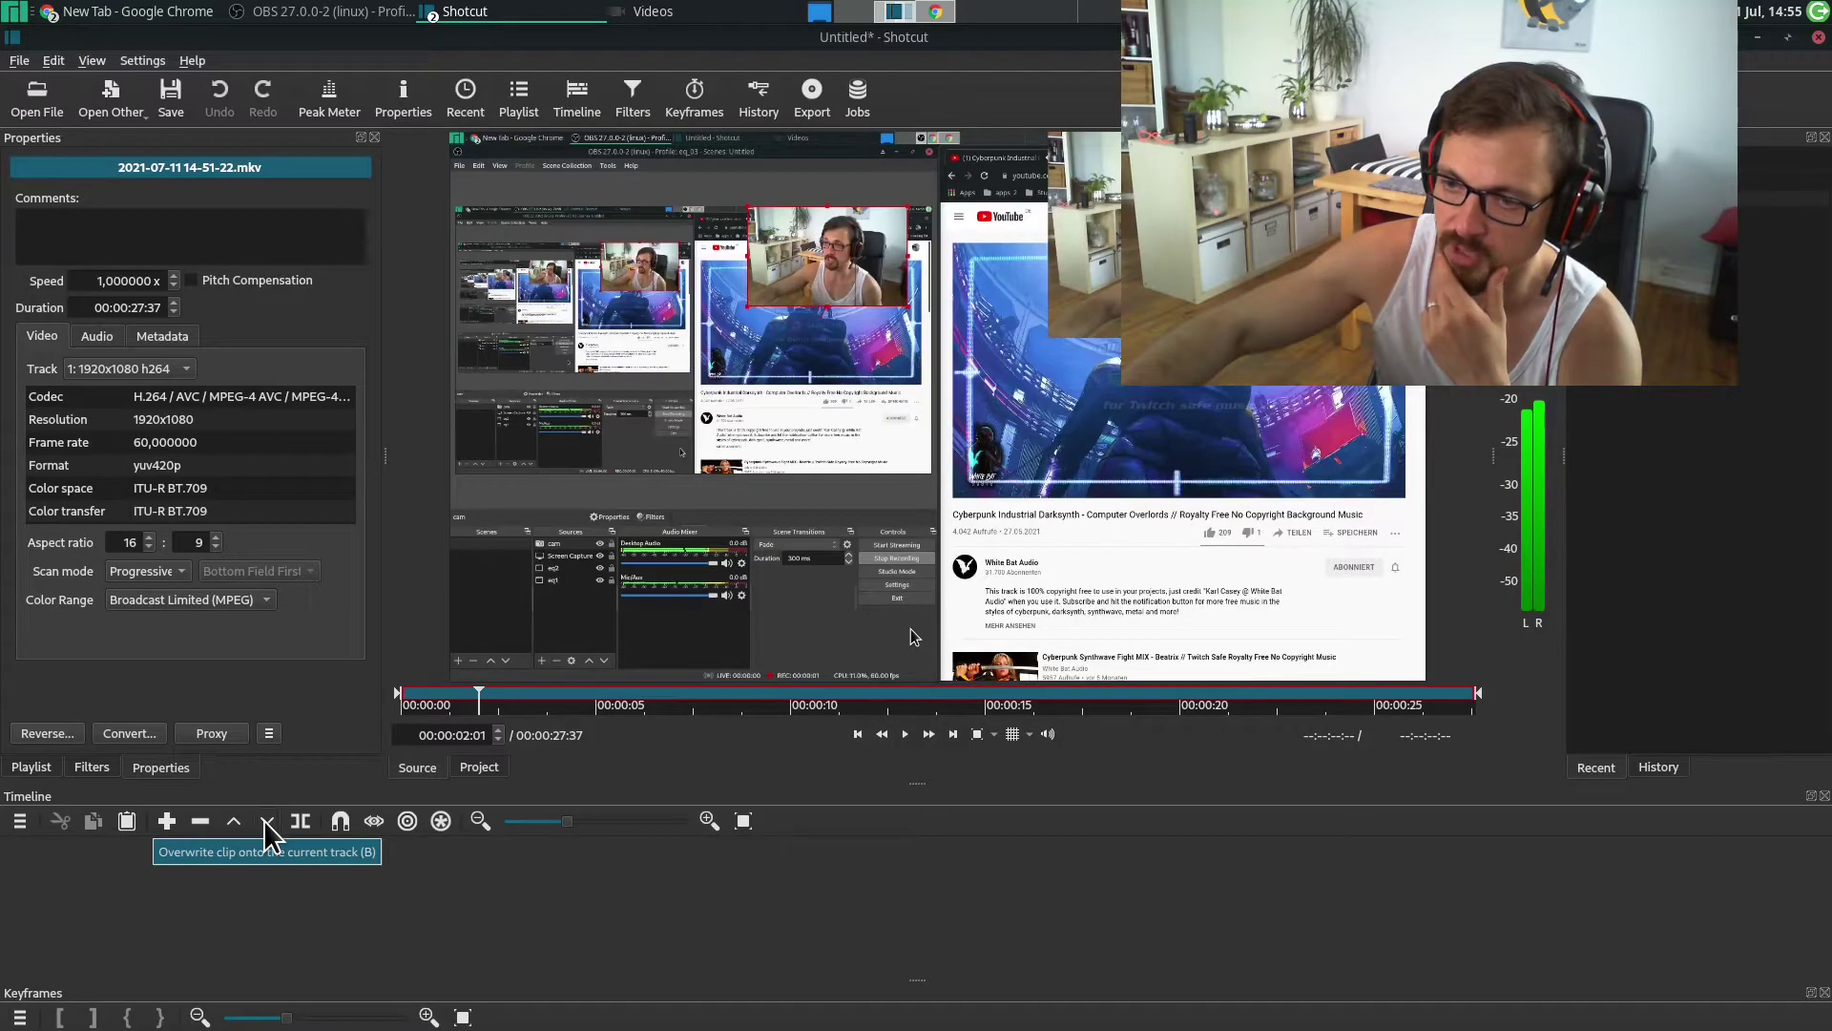
key(b)
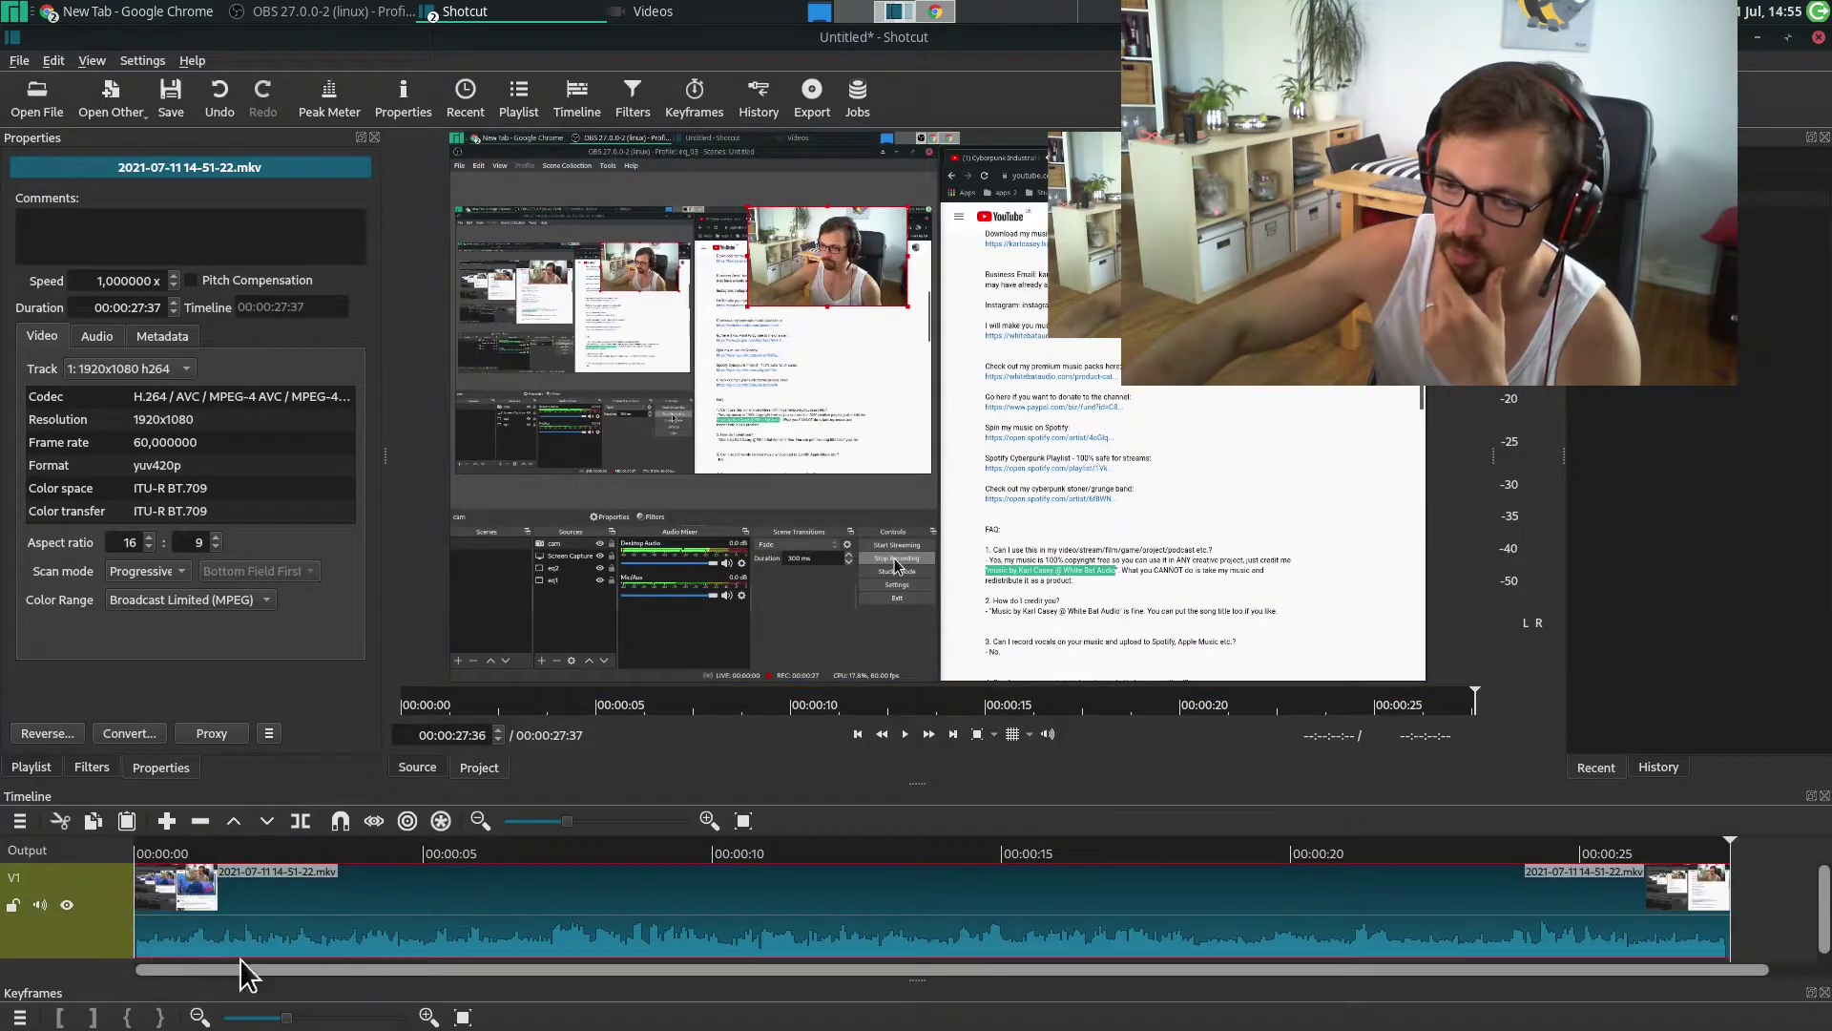
mouse_move(916, 783)
mouse_down()
mouse_move(964, 553)
mouse_move(924, 551)
mouse_up()
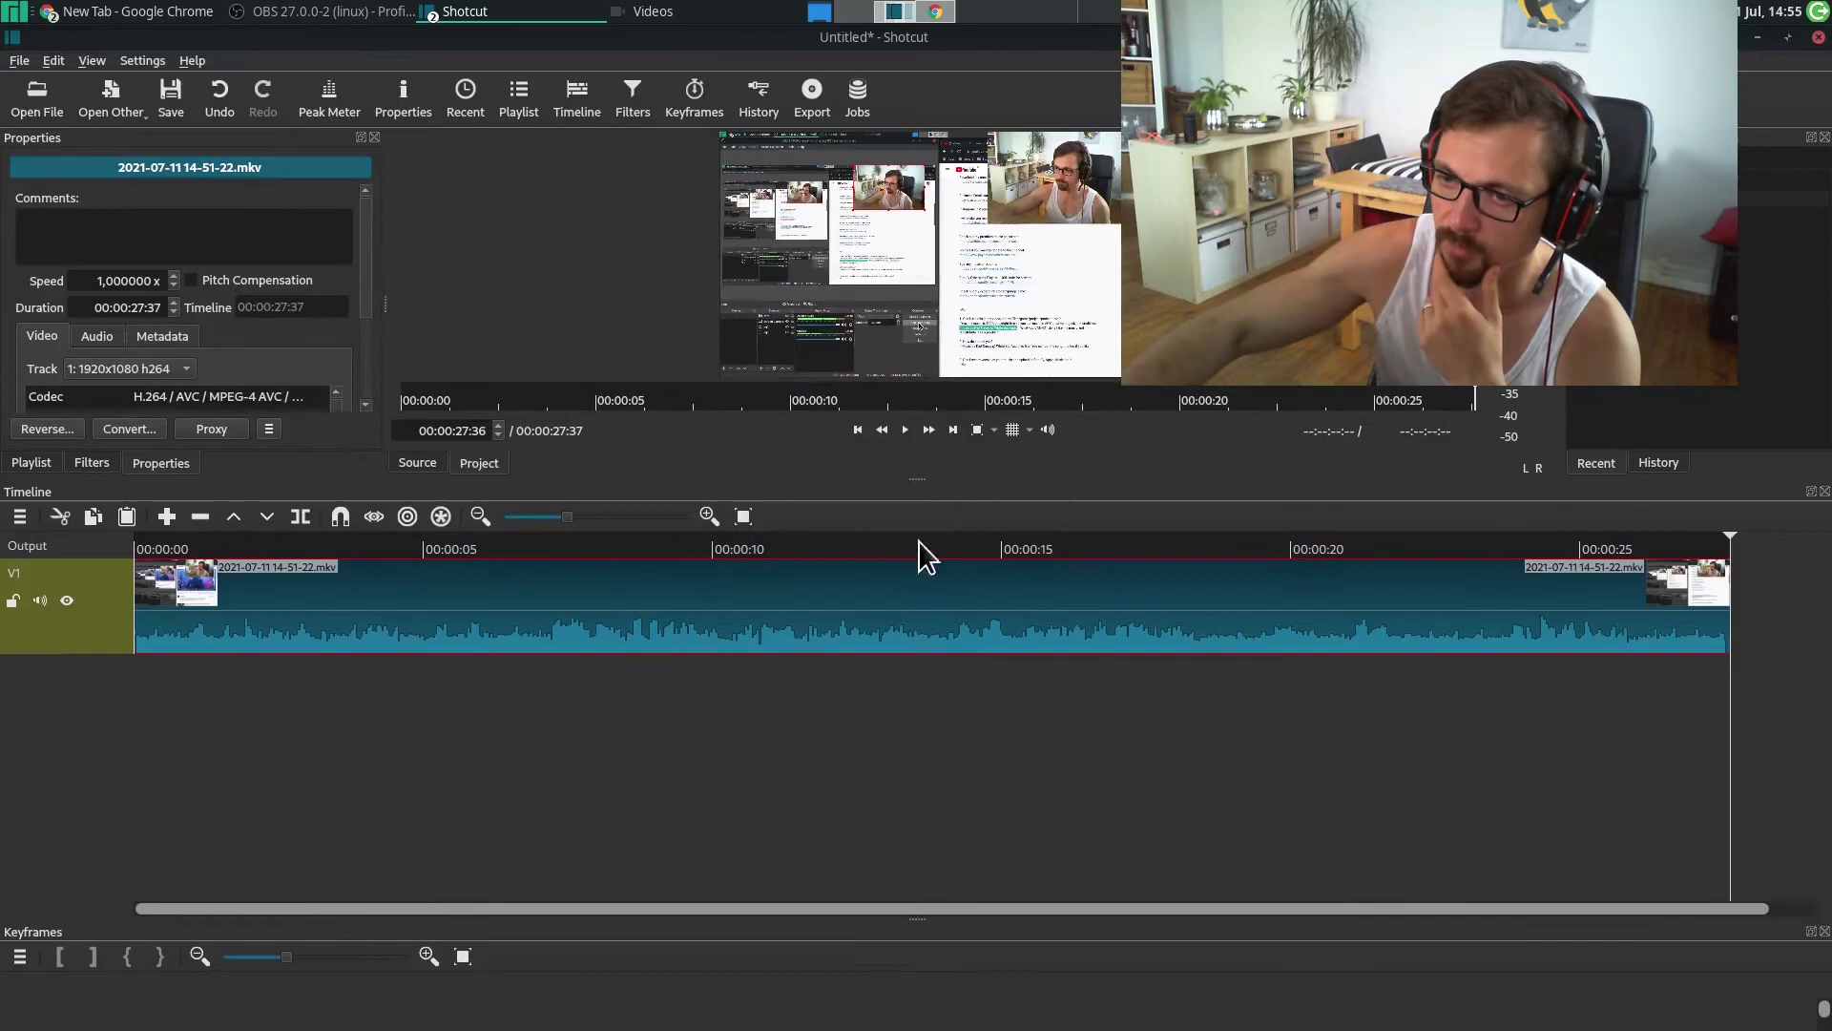
Detach the V1 clip's audio onto its own A1 track
right_click(286, 598)
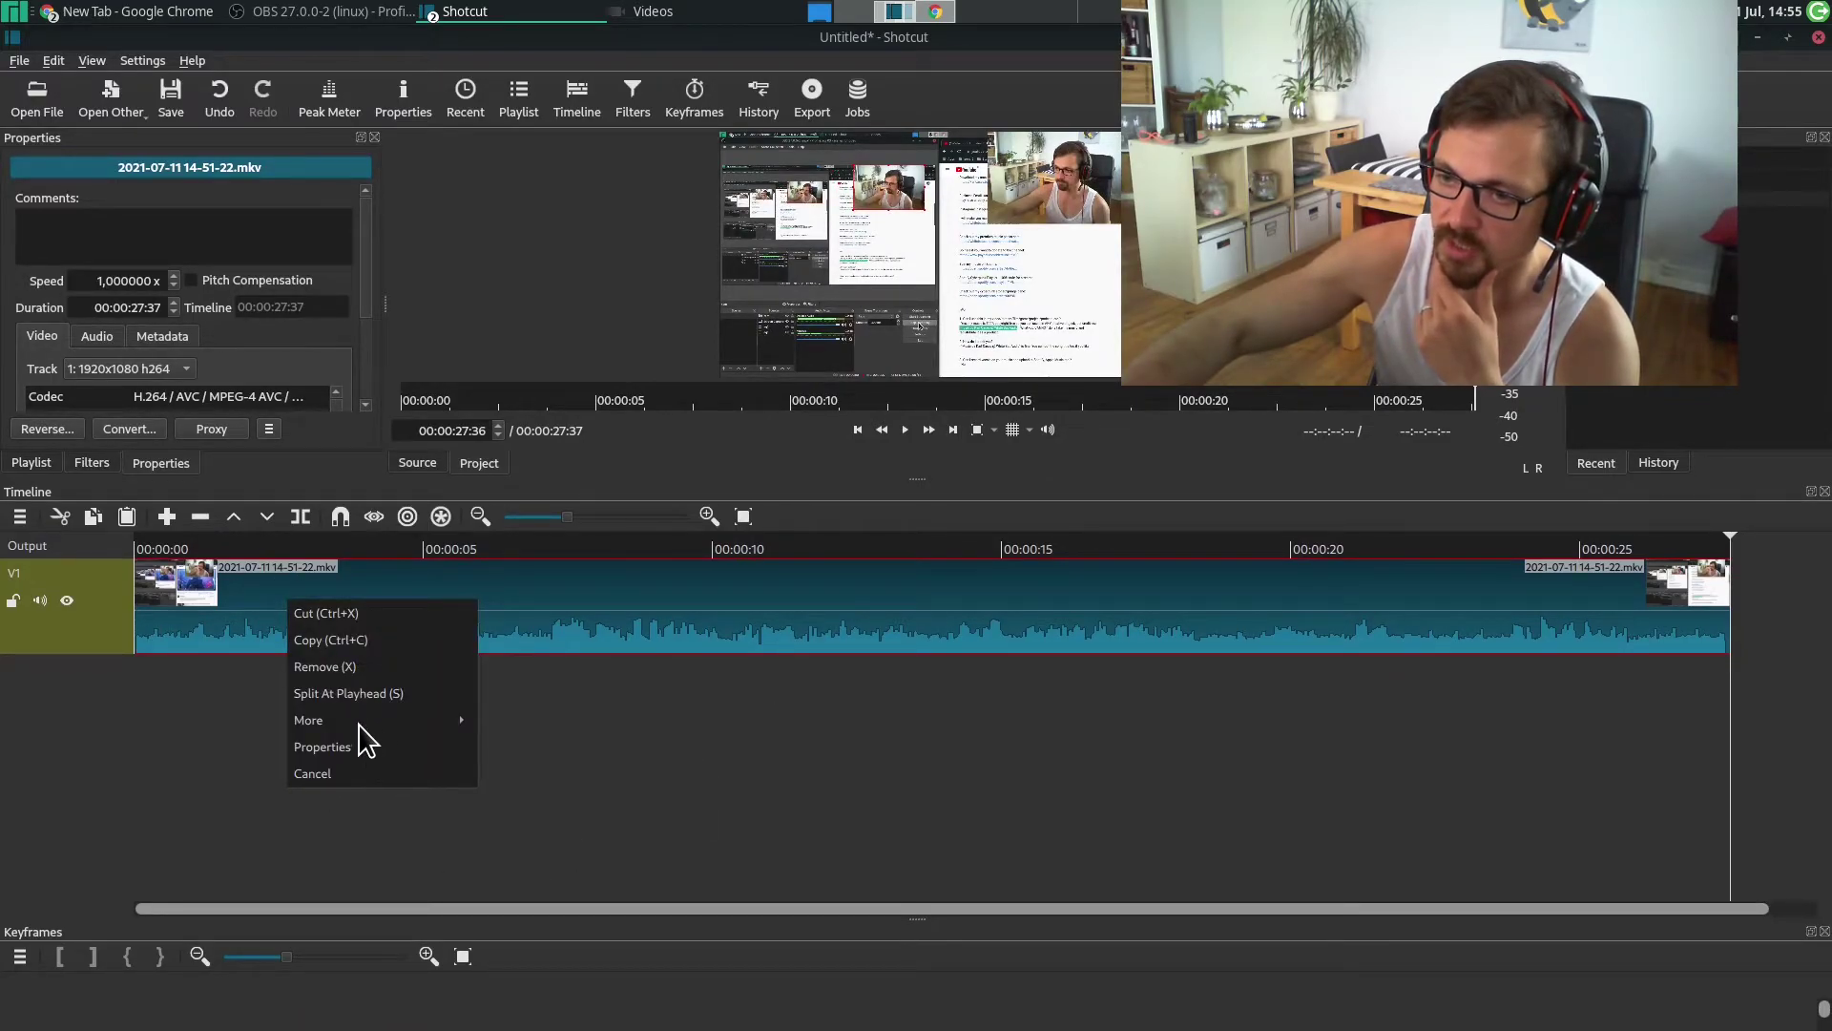
mouse_move(375, 720)
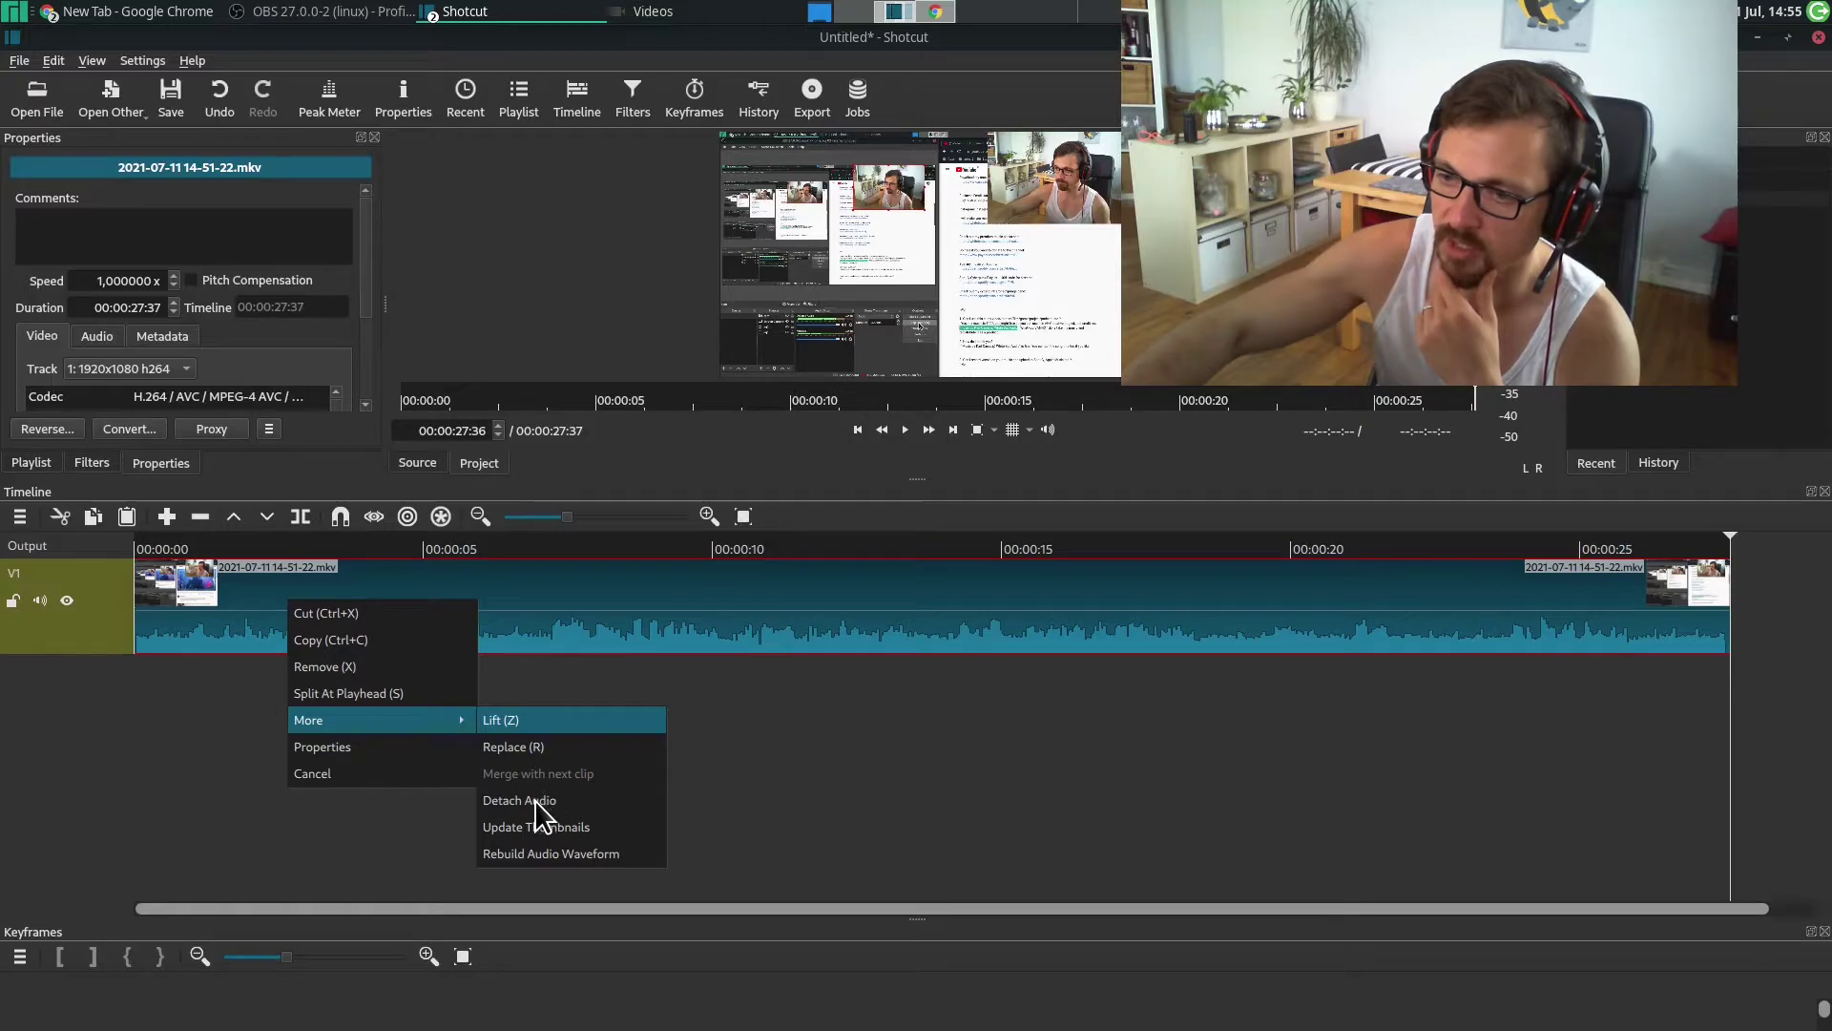
click(534, 800)
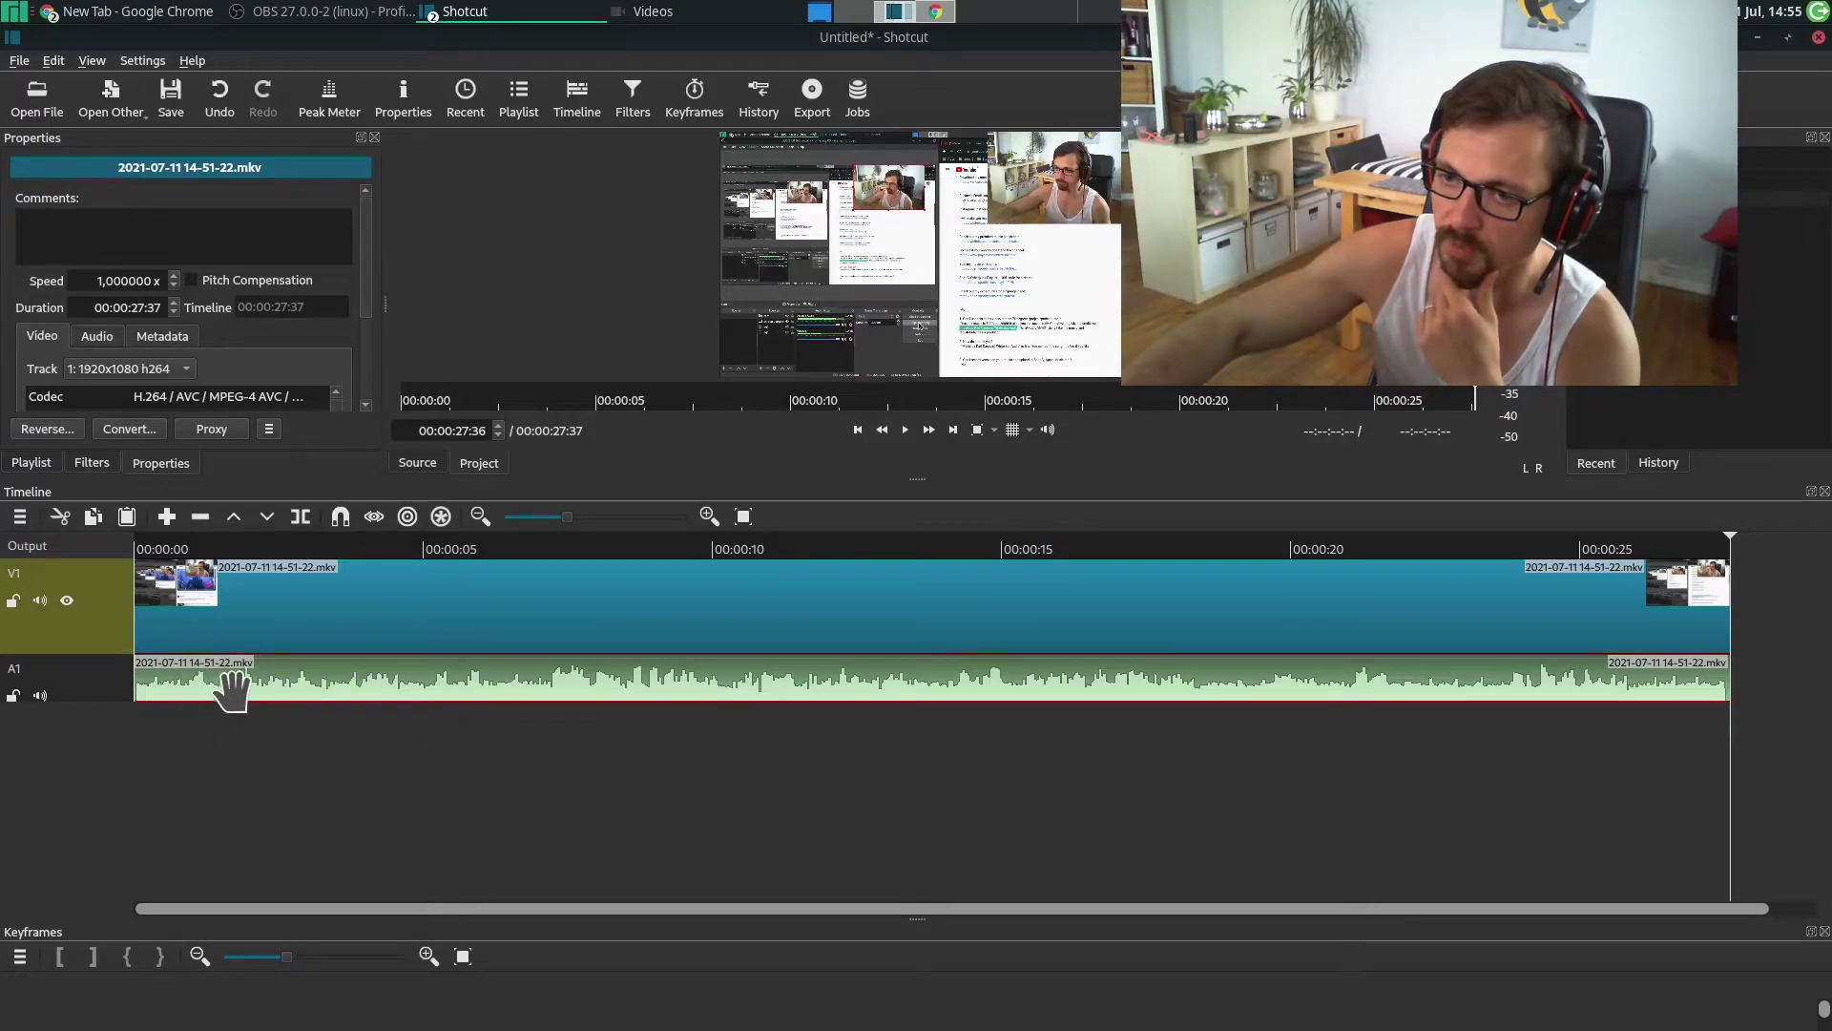
Add empty audio tracks A2 and A3 below A1
right_click(108, 673)
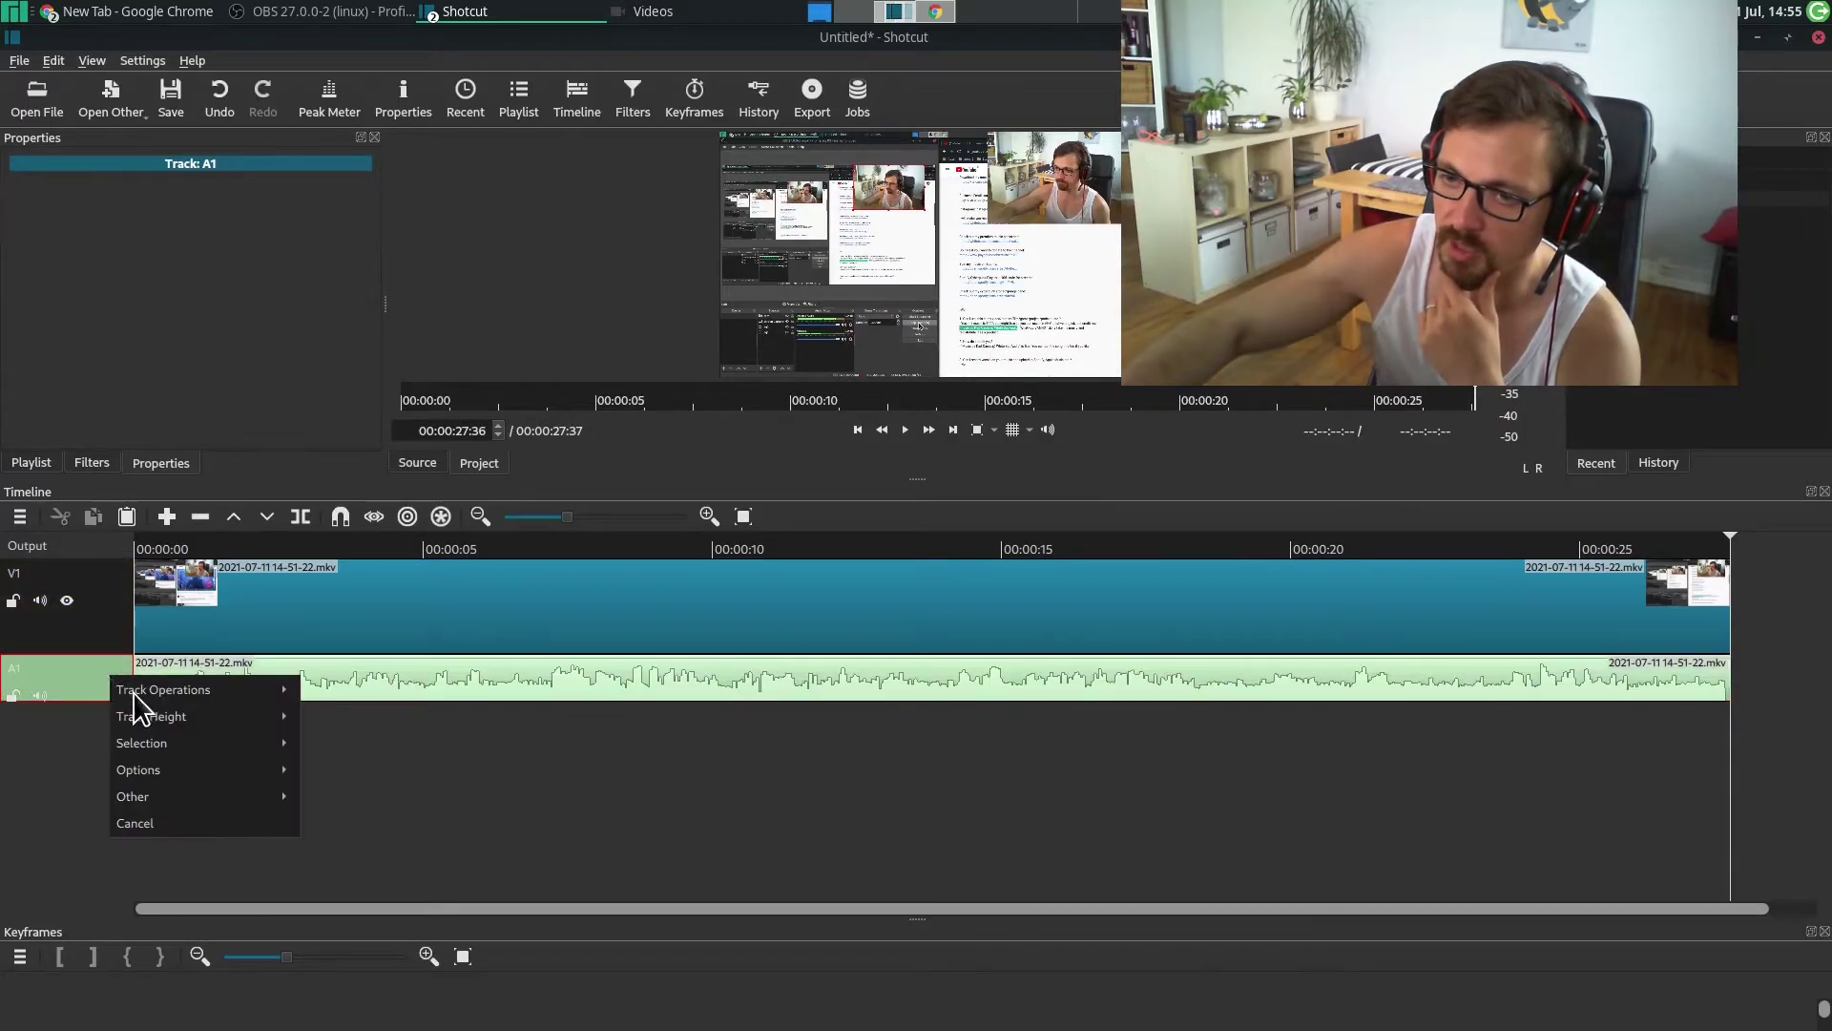
mouse_move(163, 690)
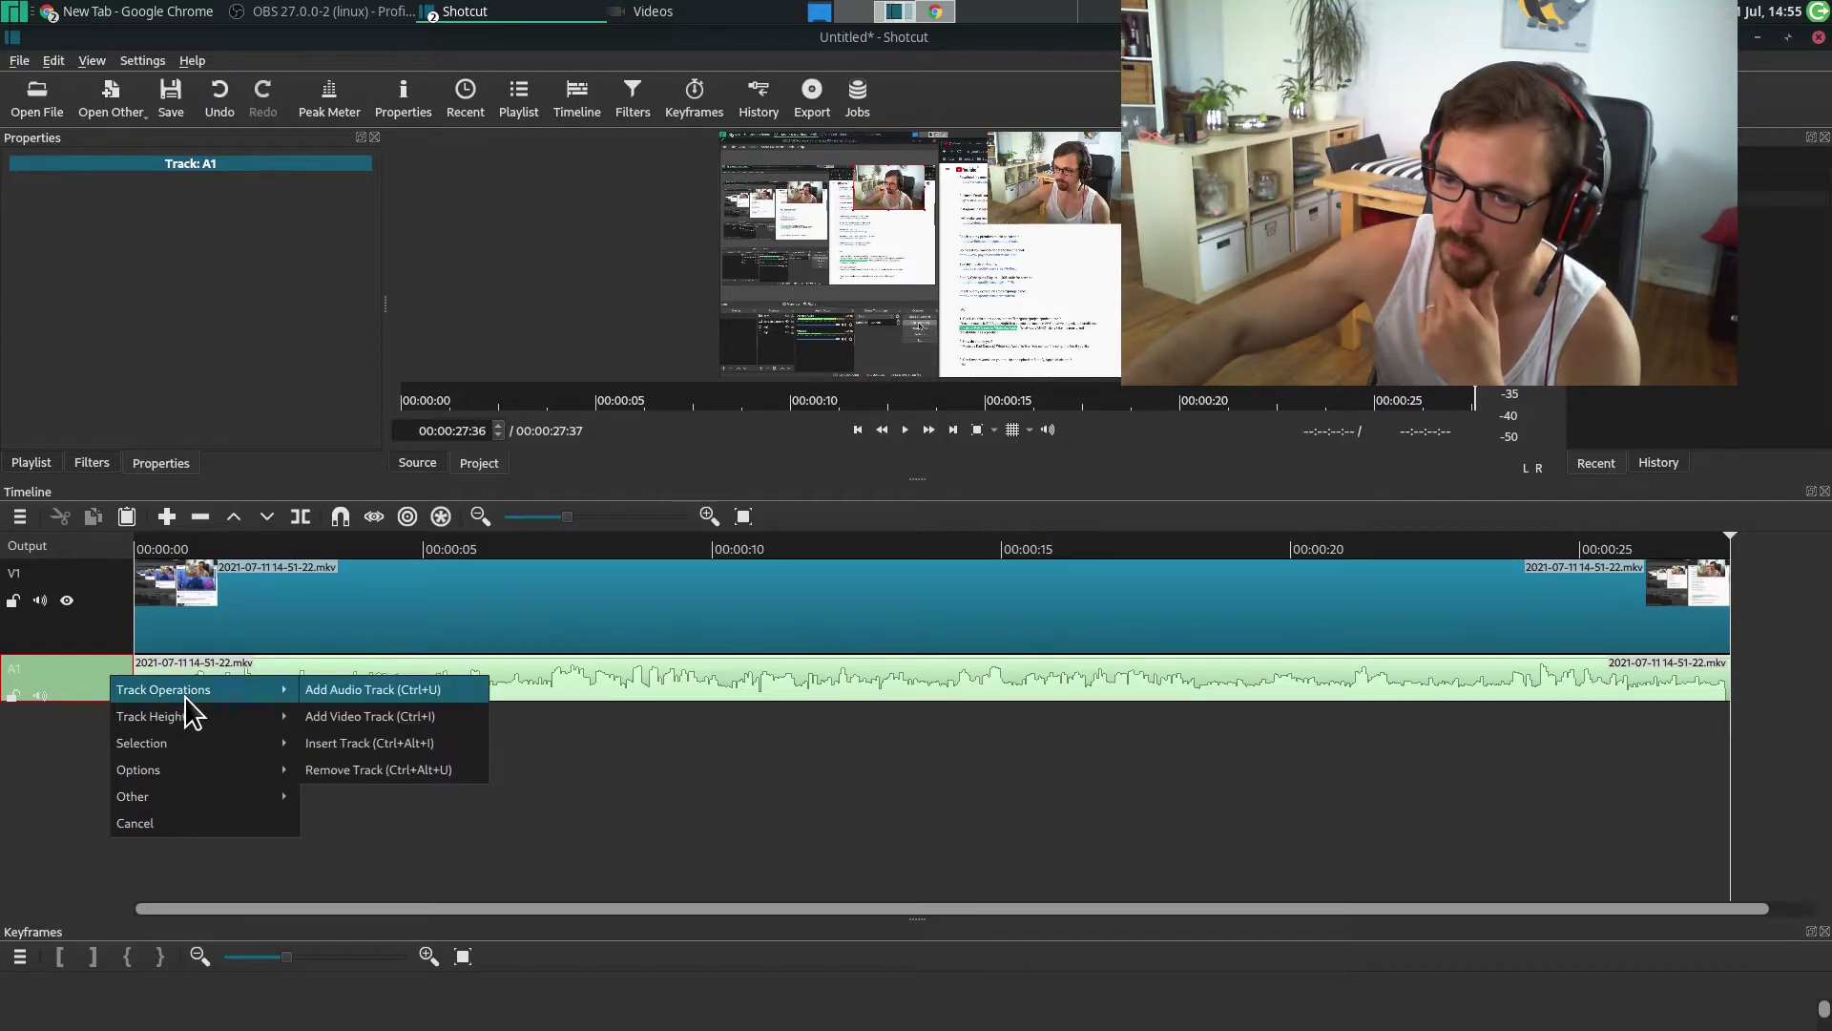
click(335, 695)
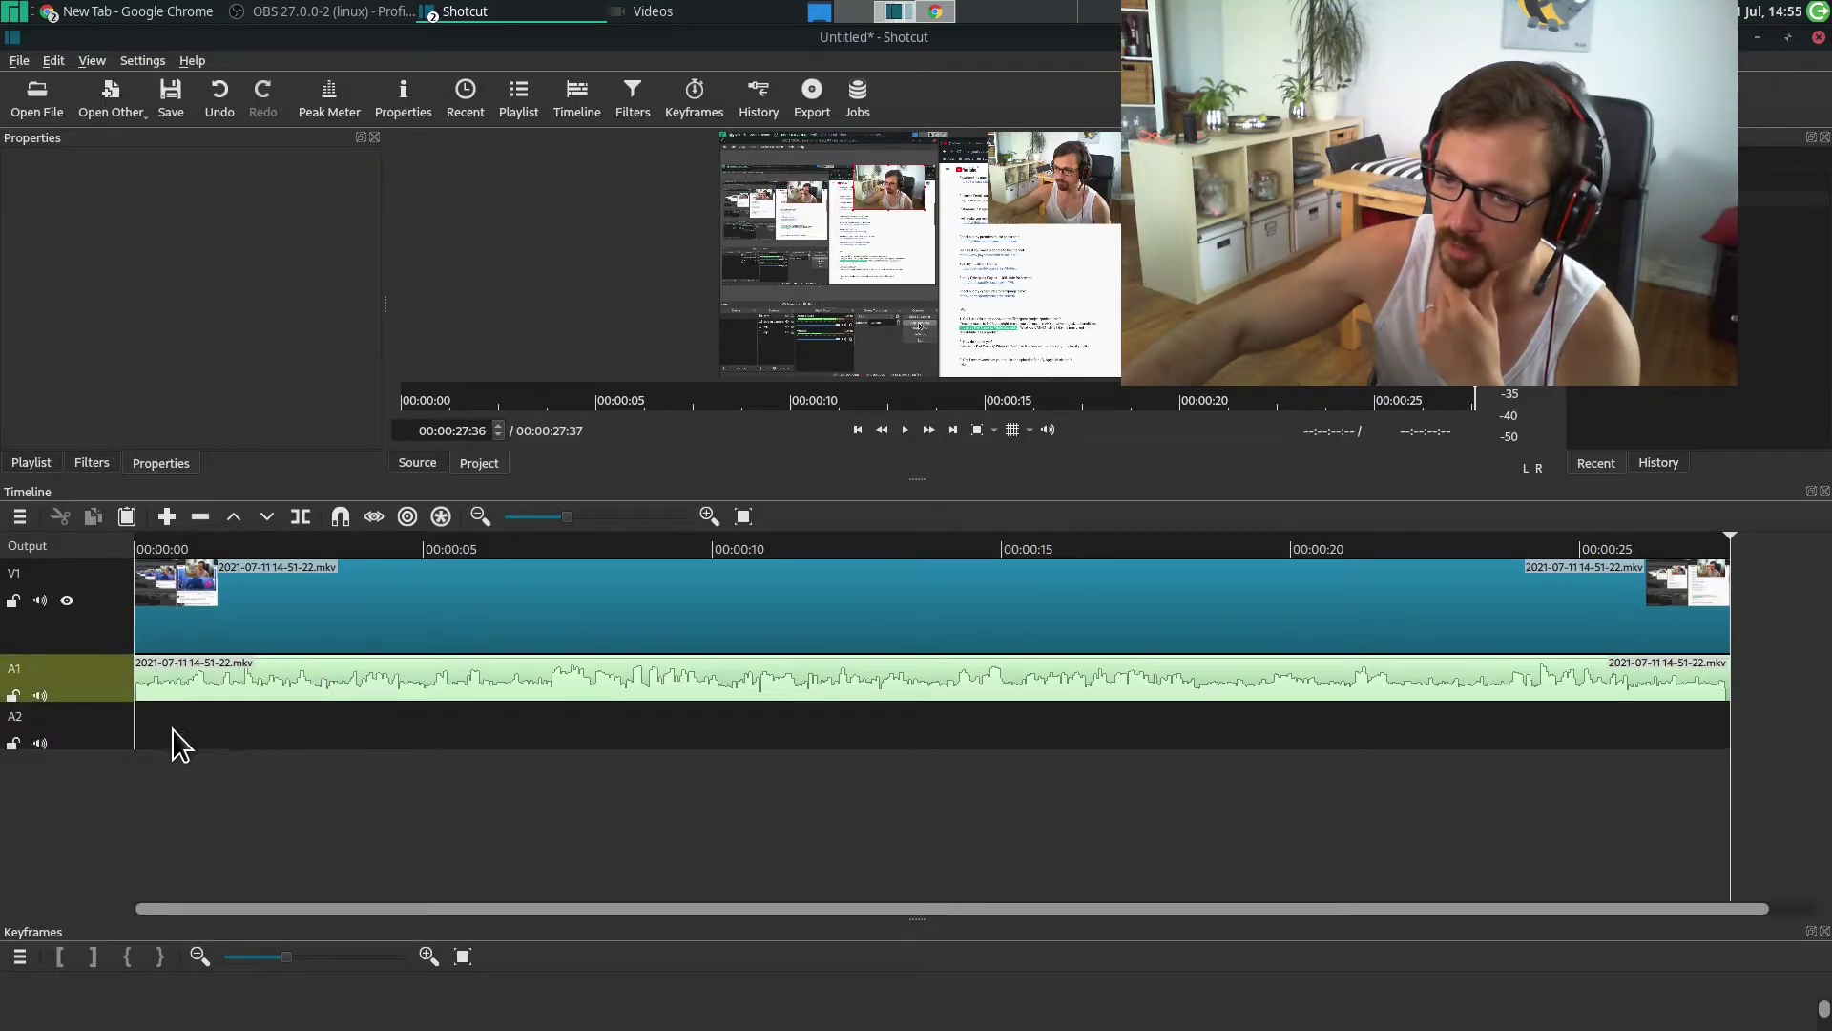
right_click(102, 726)
mouse_move(154, 741)
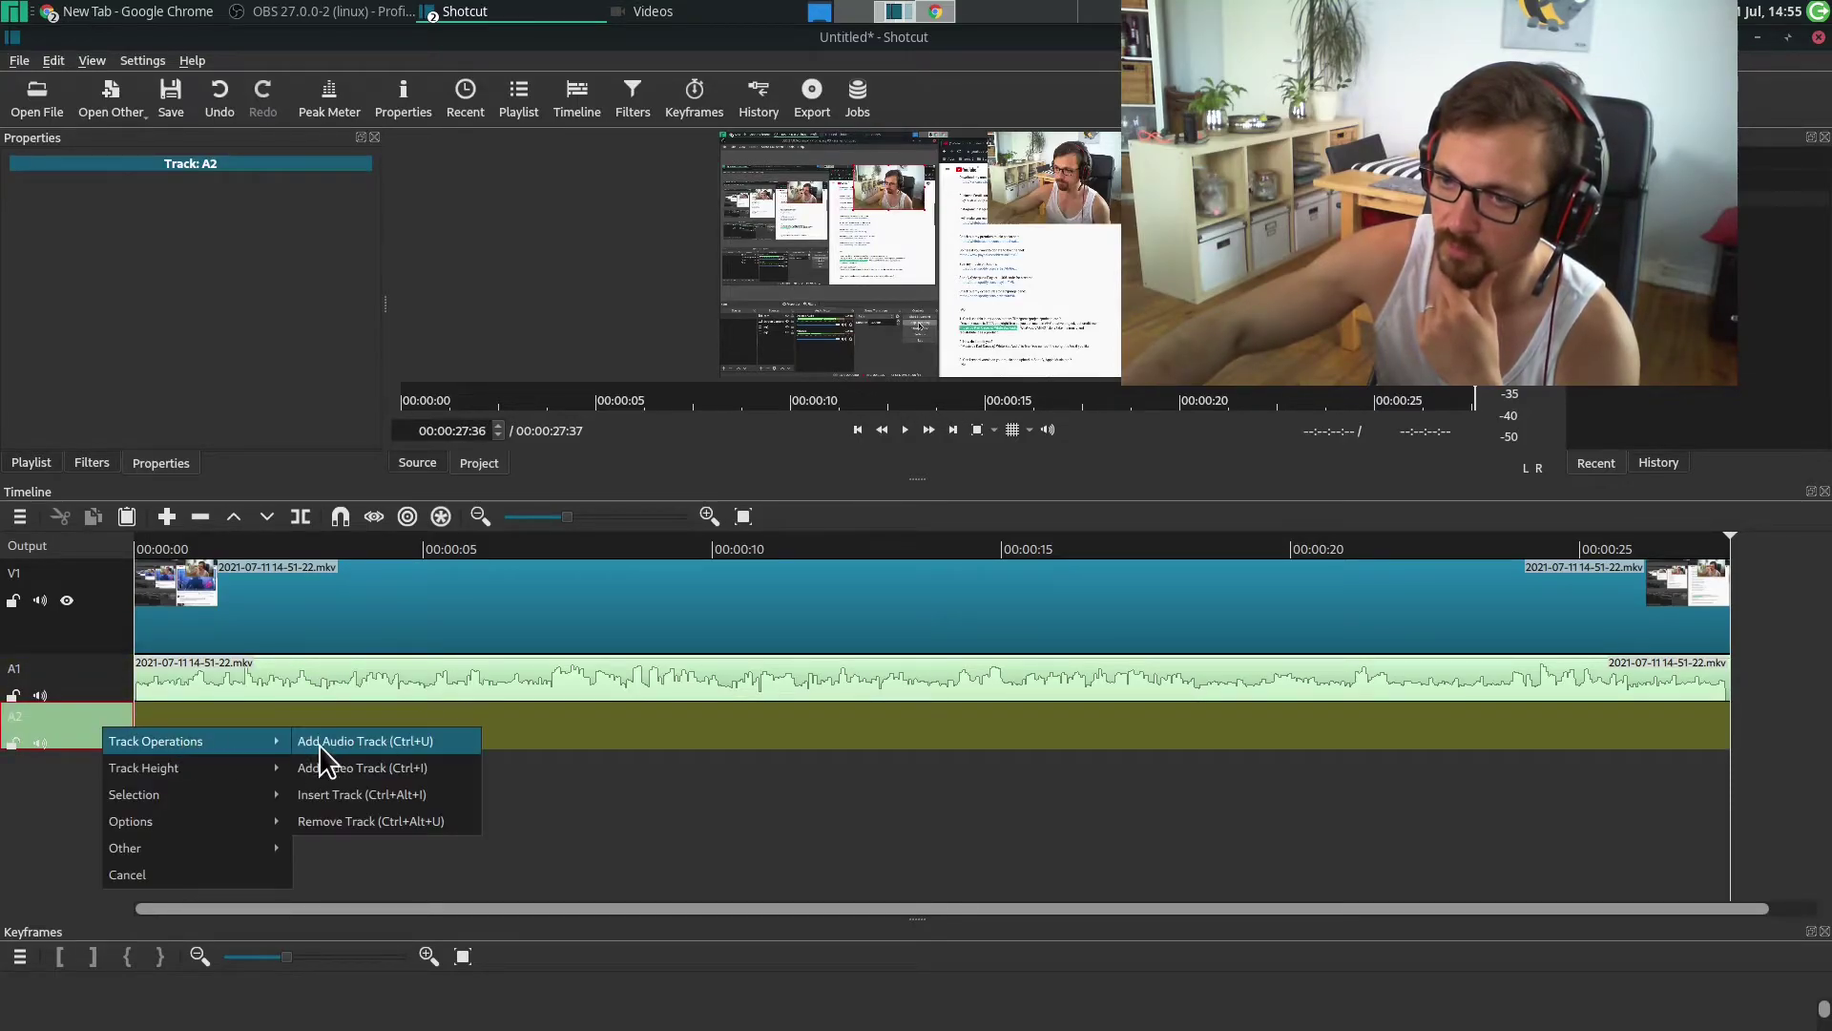
click(321, 744)
Copy the A1 audio clip and paste it onto track A2
click(295, 811)
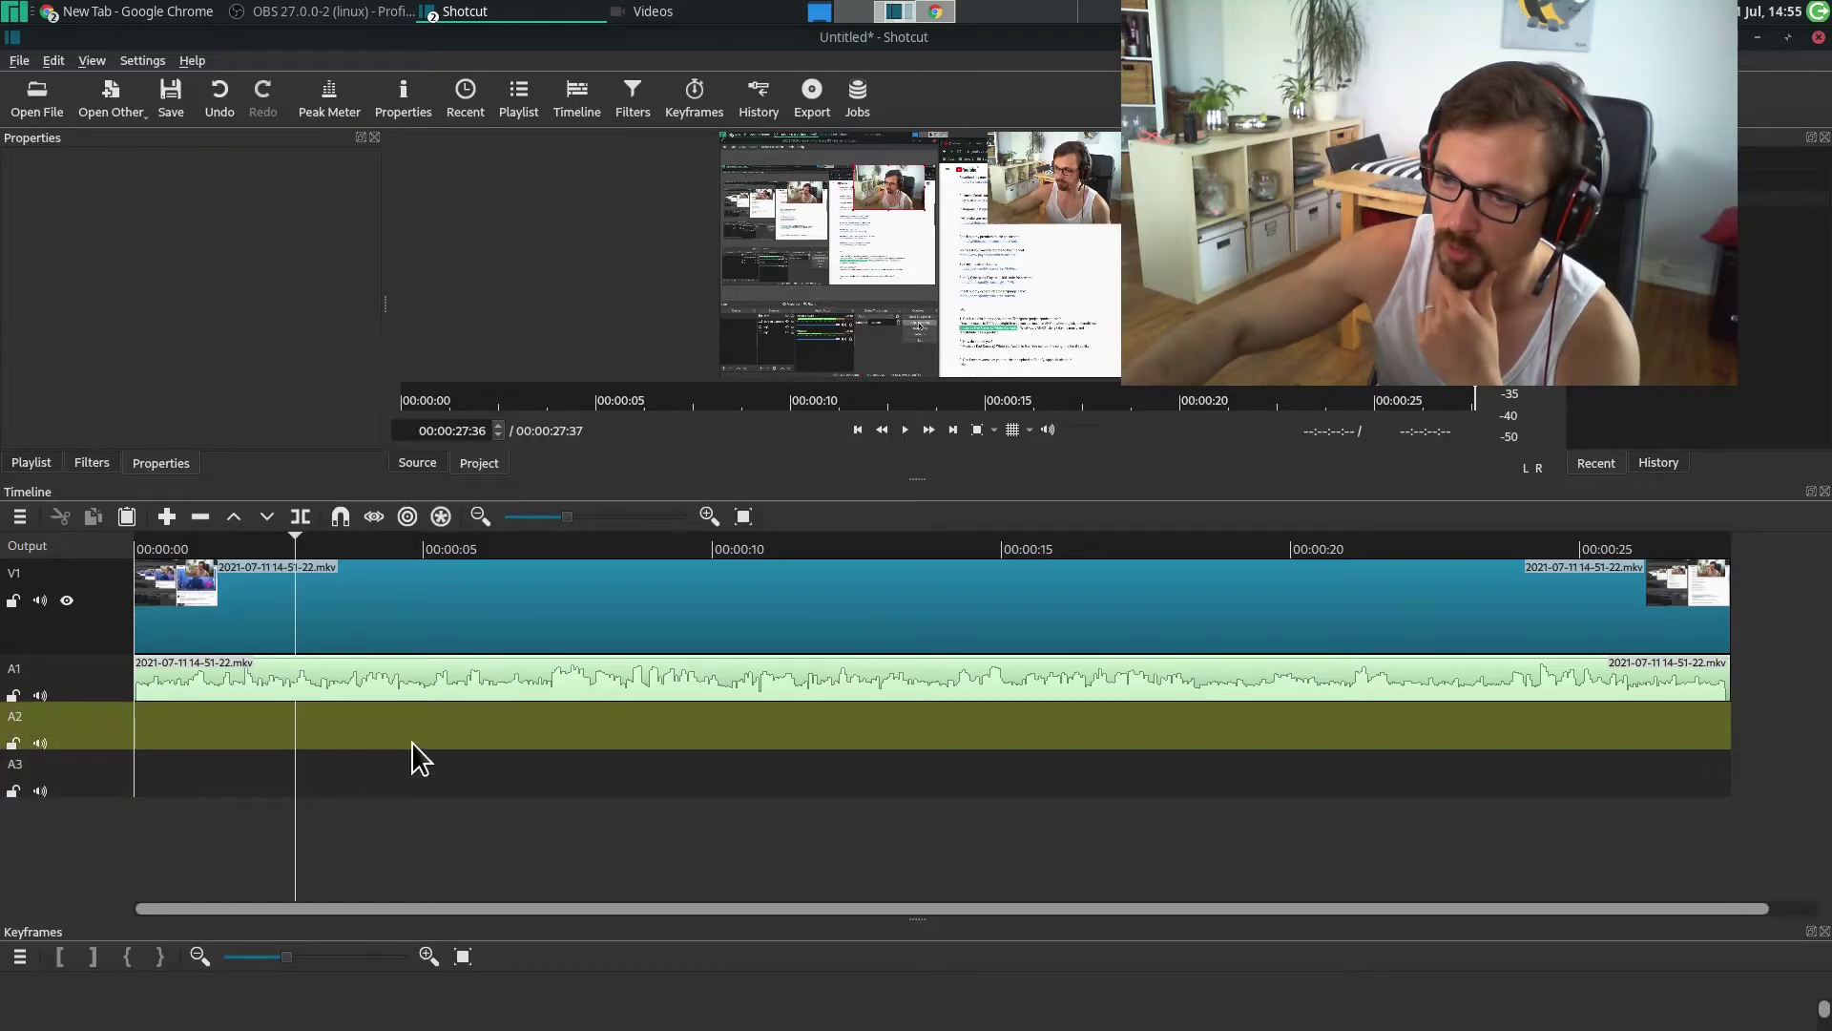
click(467, 681)
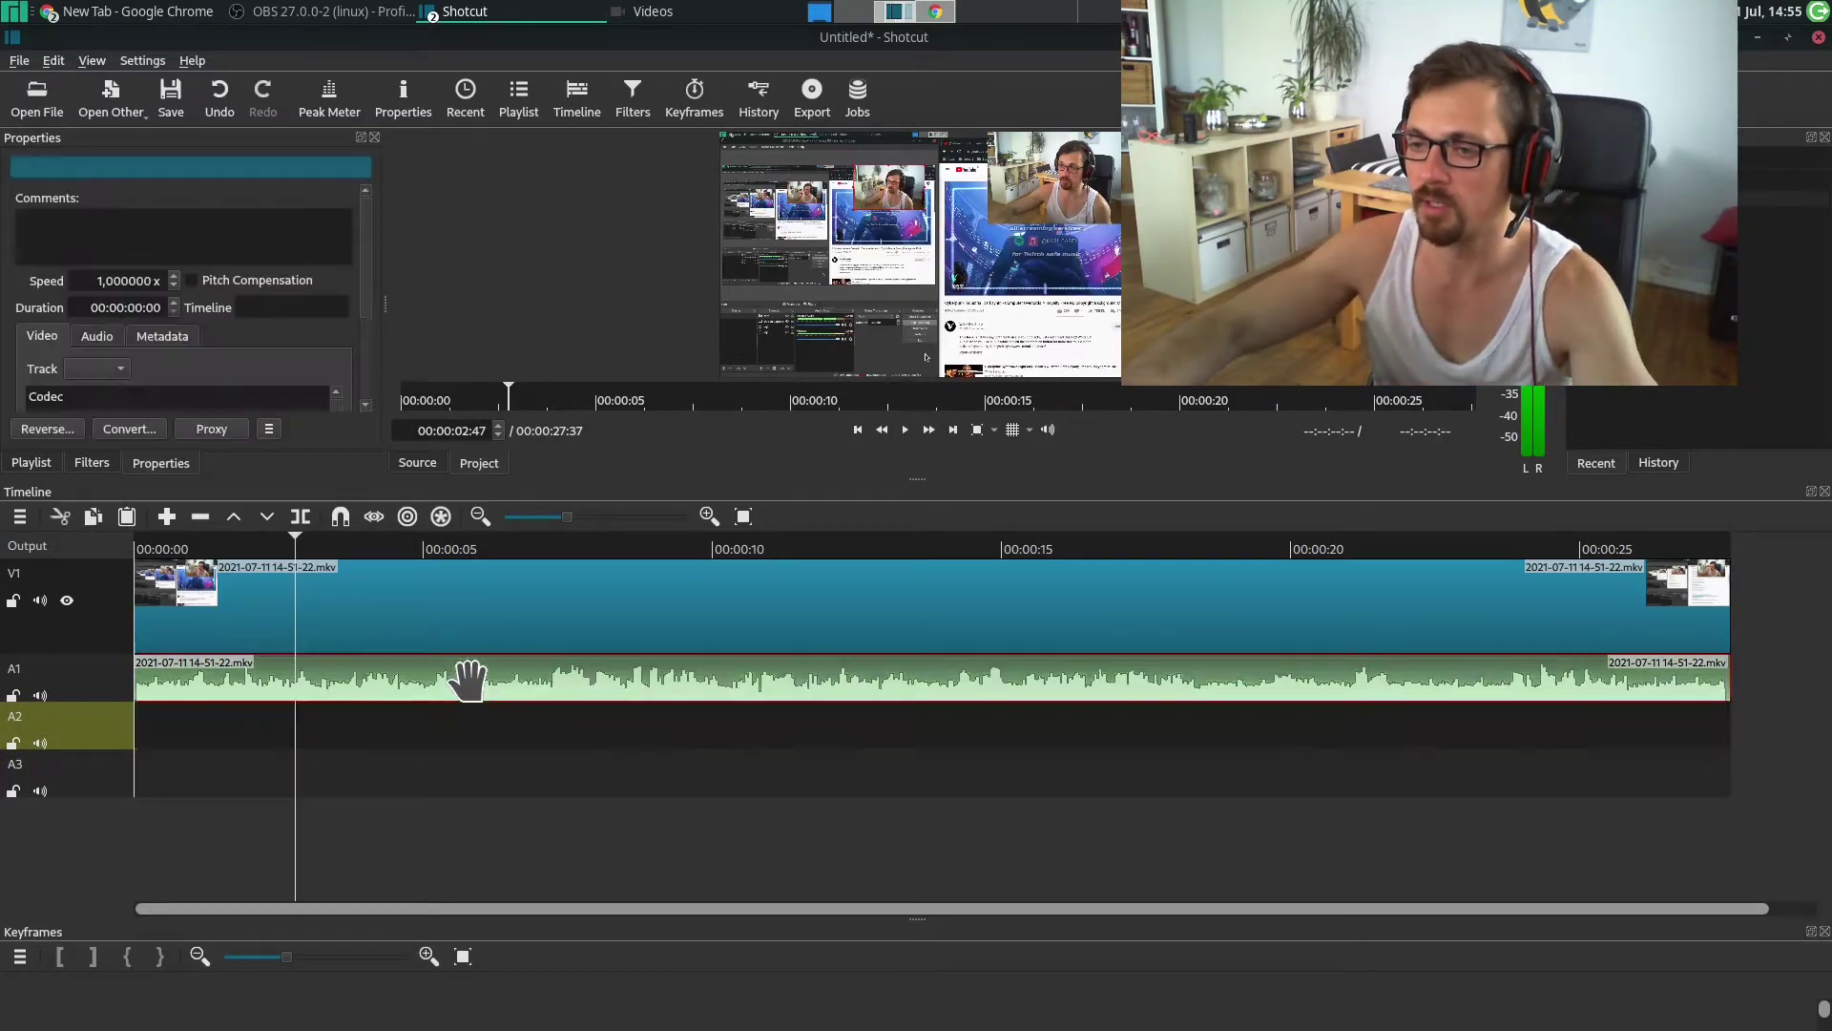
click(249, 728)
click(119, 737)
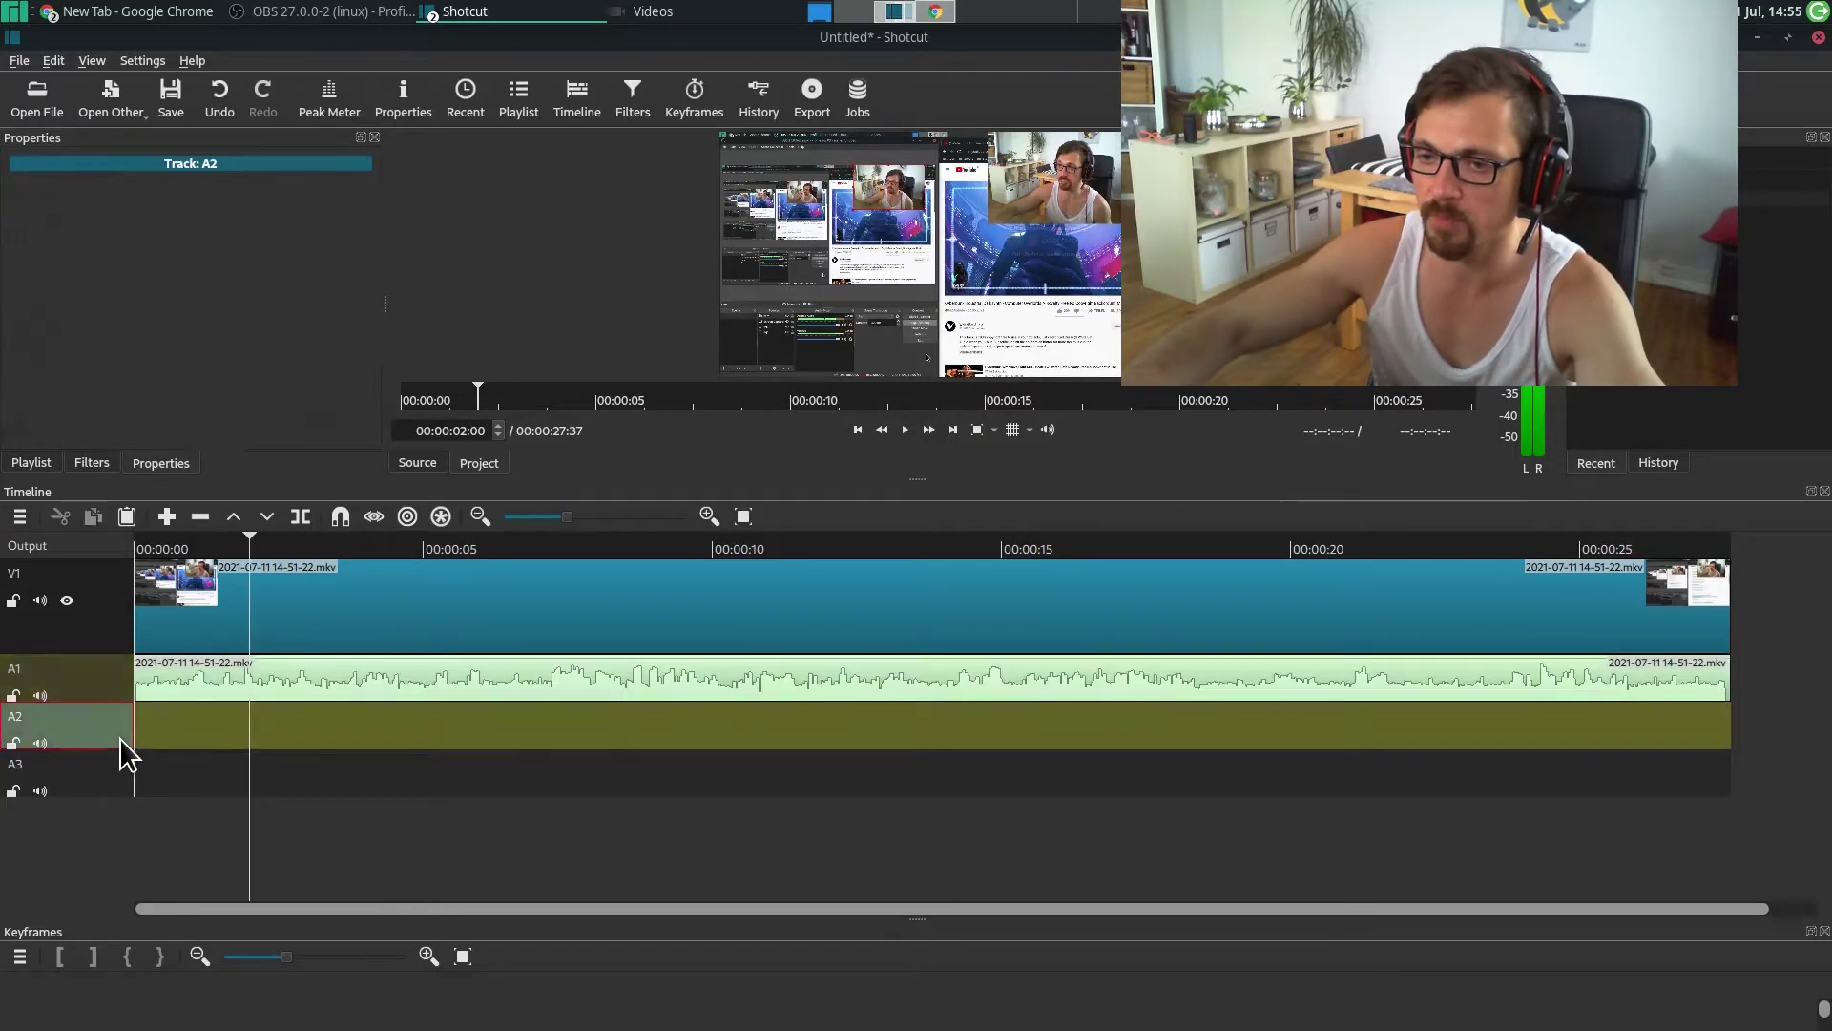
click(217, 712)
key(ctrl+v)
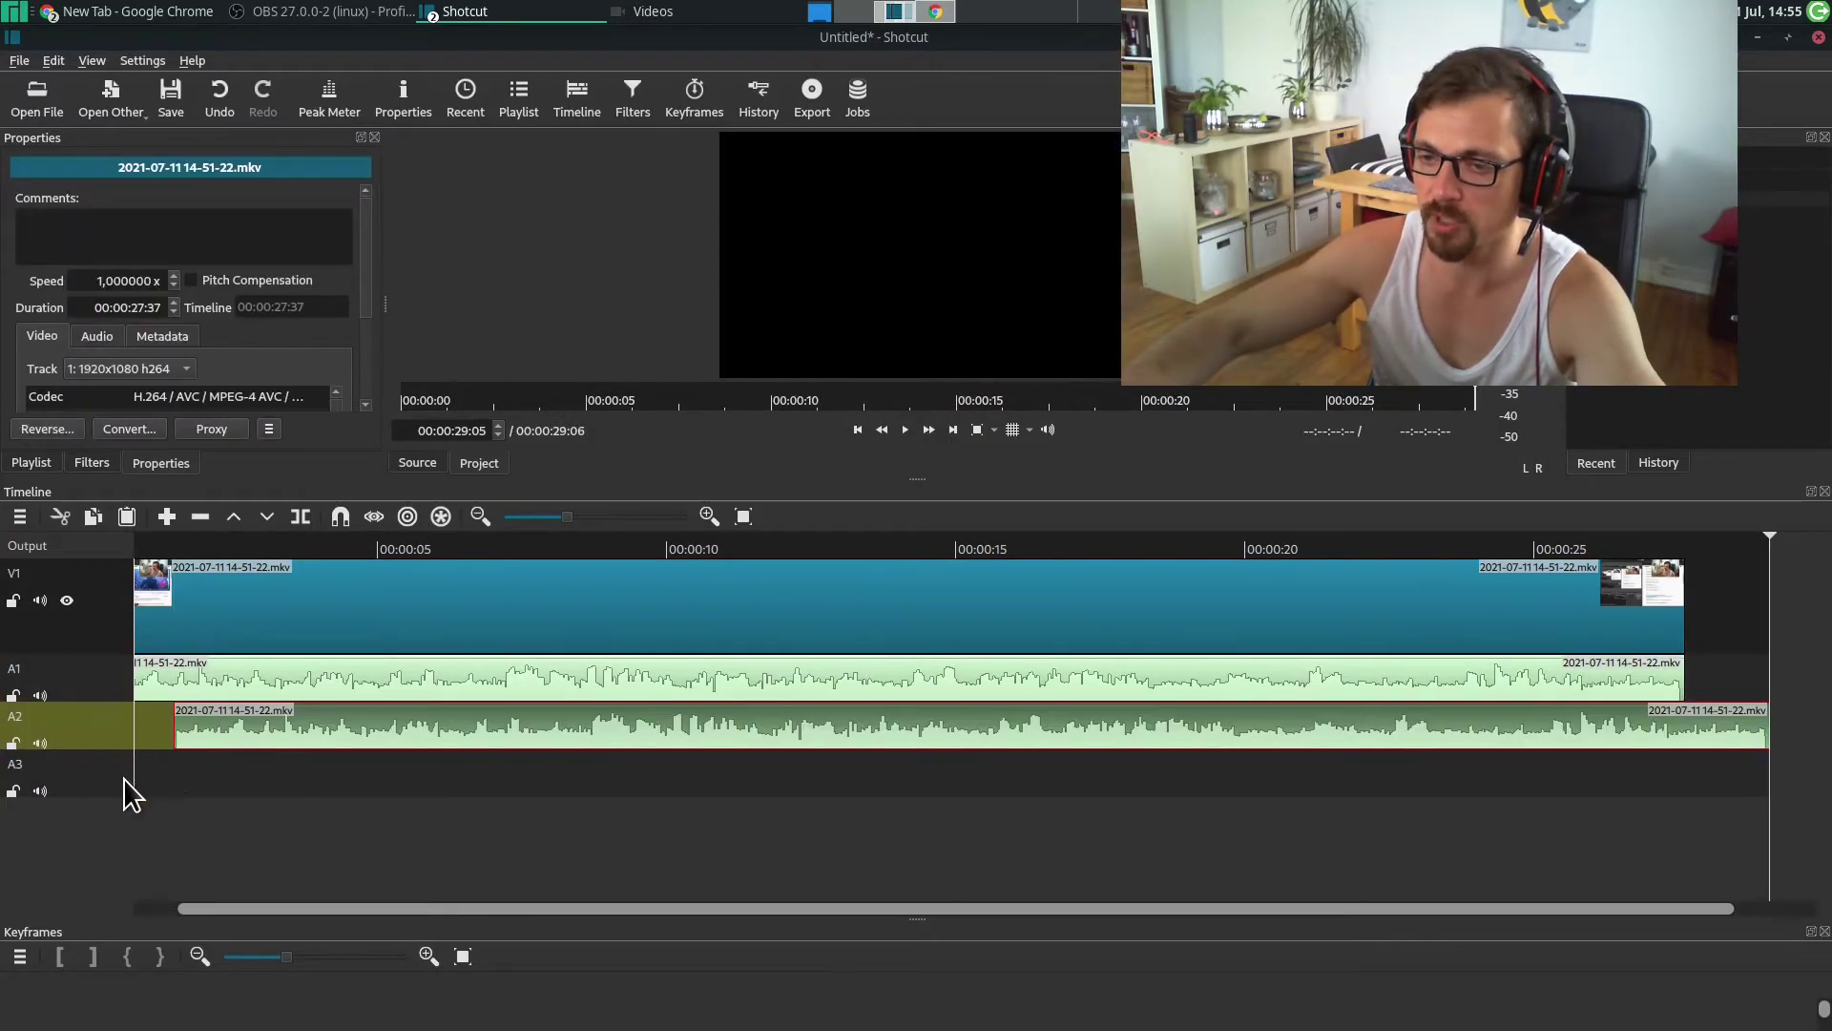
Paste the audio clip onto A3 and remove the empty gaps before the pasted clips
click(193, 777)
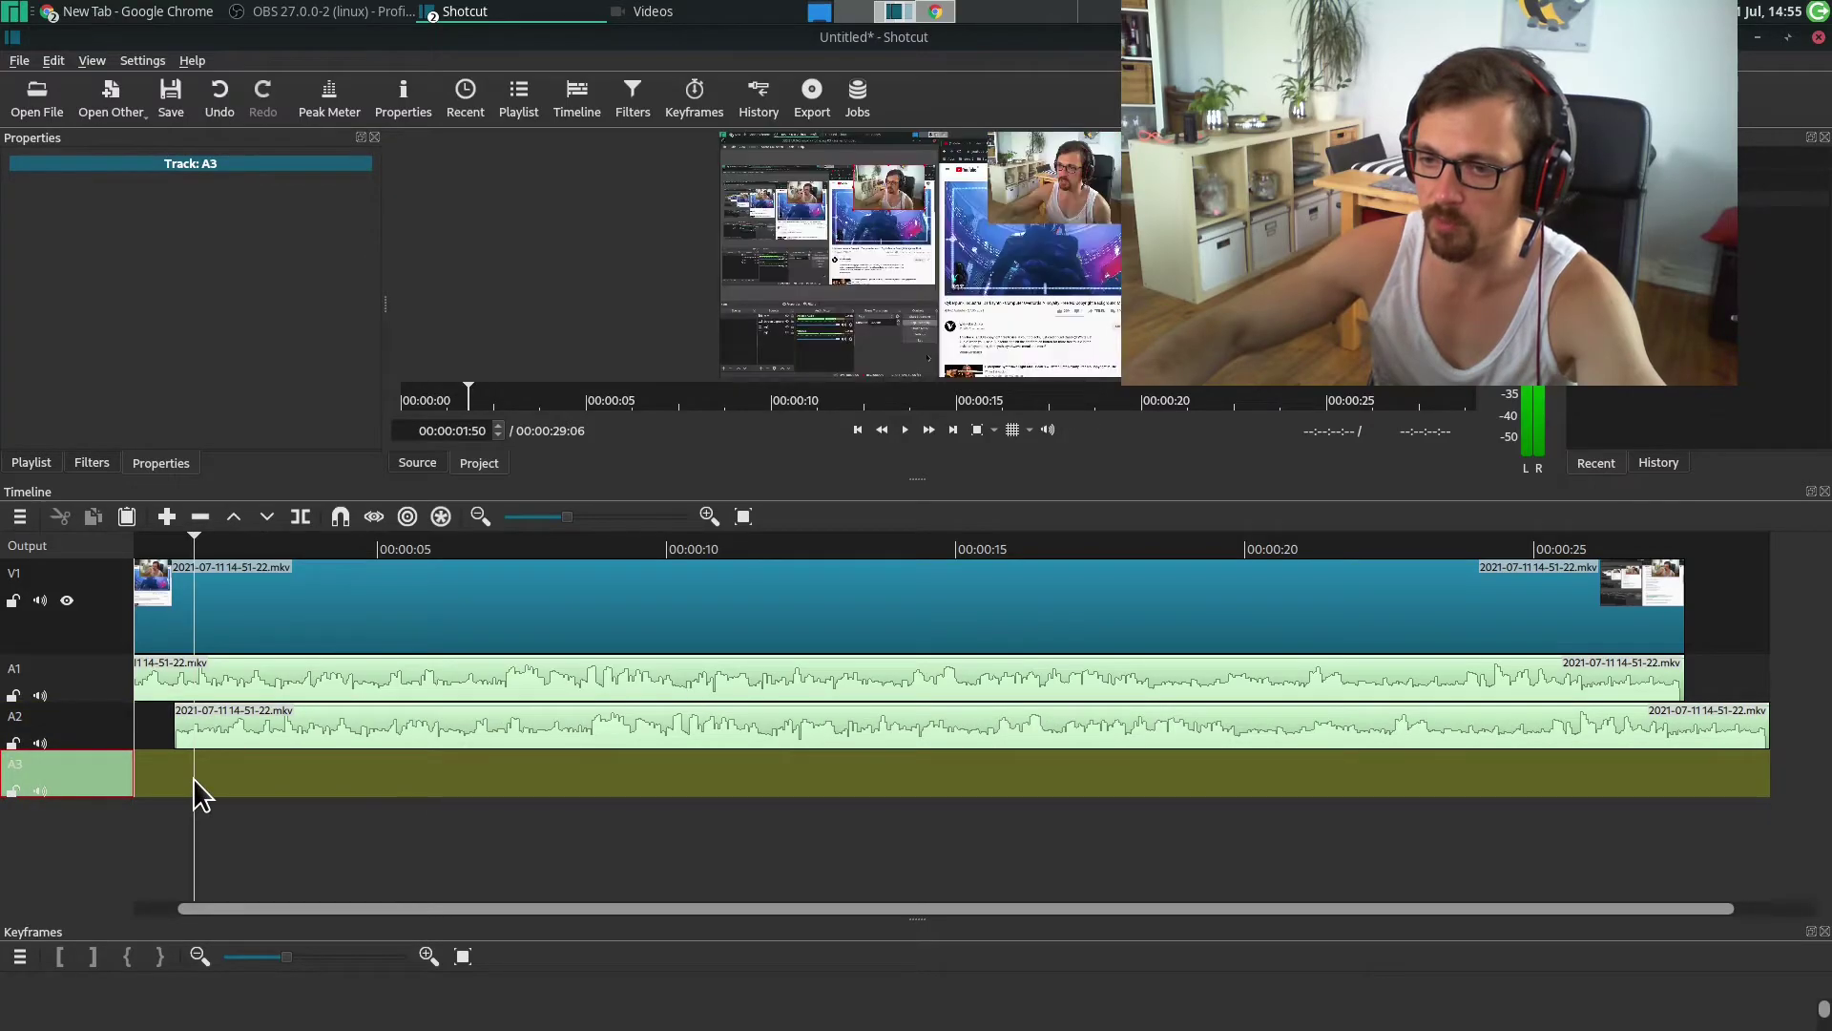
key(ctrl+v)
drag(368, 909, 200, 908)
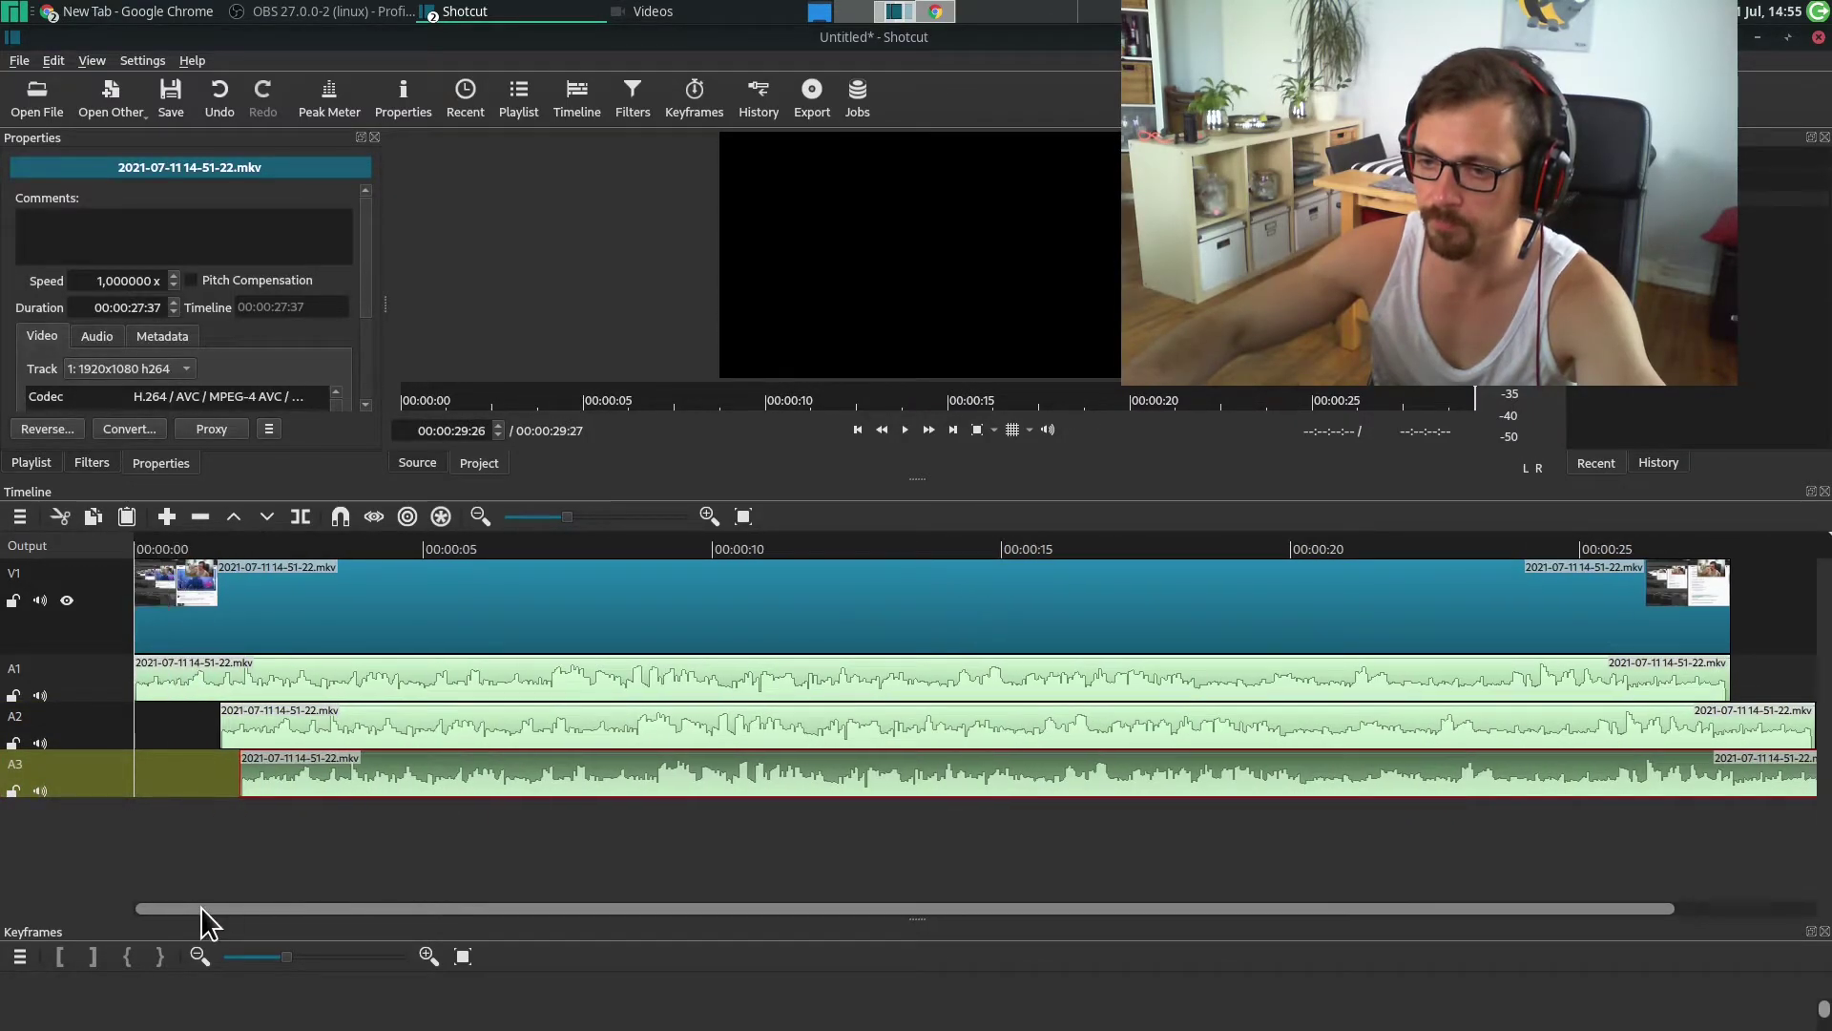
right_click(180, 783)
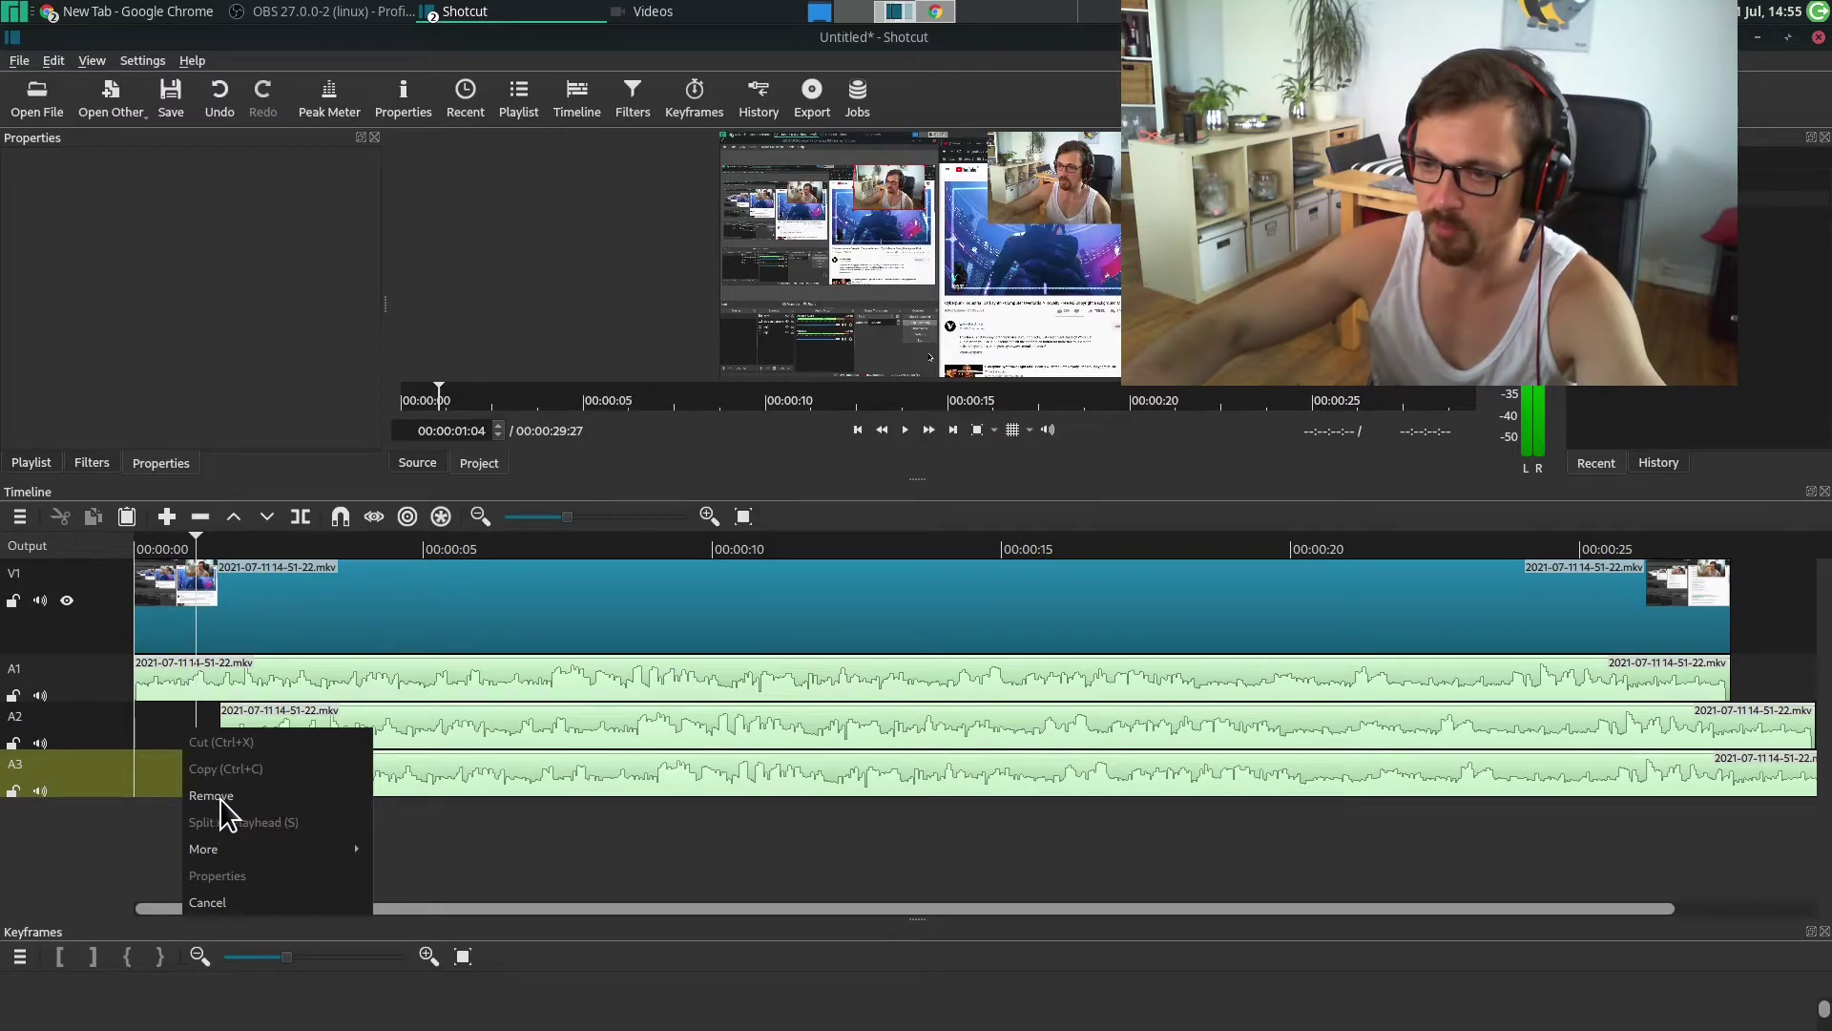
click(226, 798)
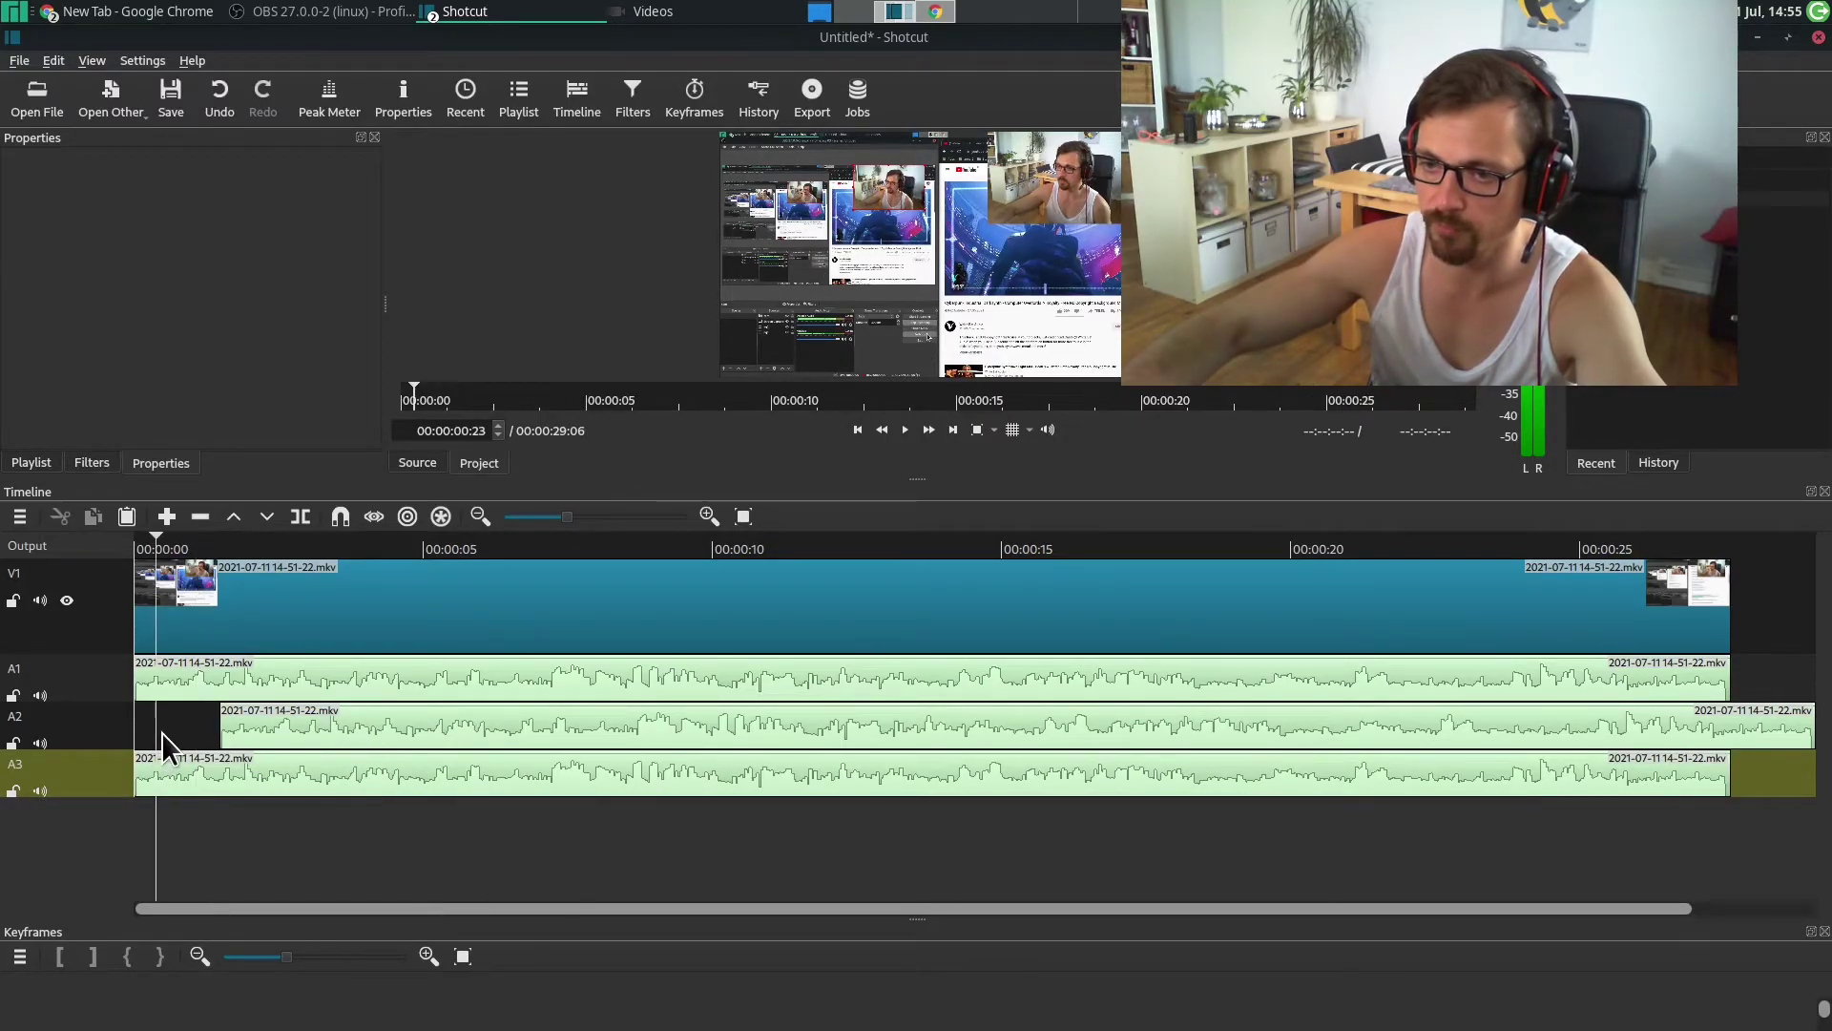
right_click(162, 731)
Remove the remaining A2 gap and set the A1 clip to audio stream 1
click(233, 798)
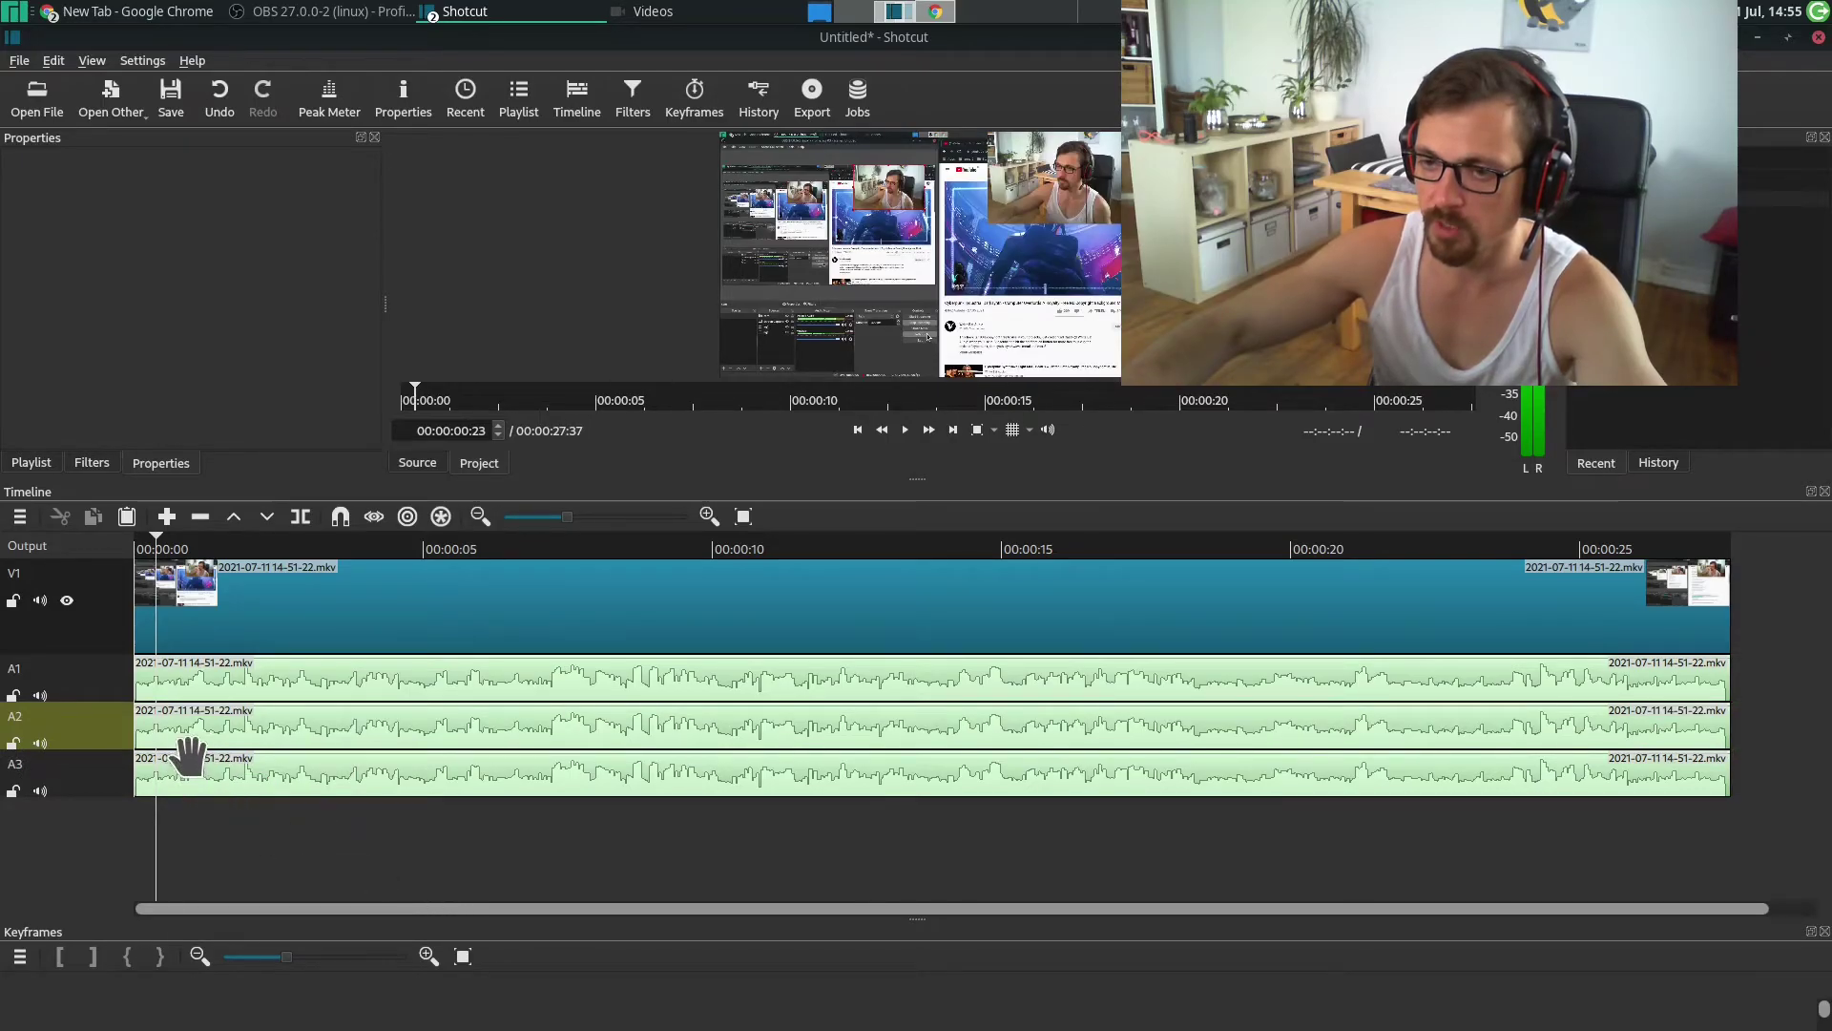
click(310, 680)
click(304, 729)
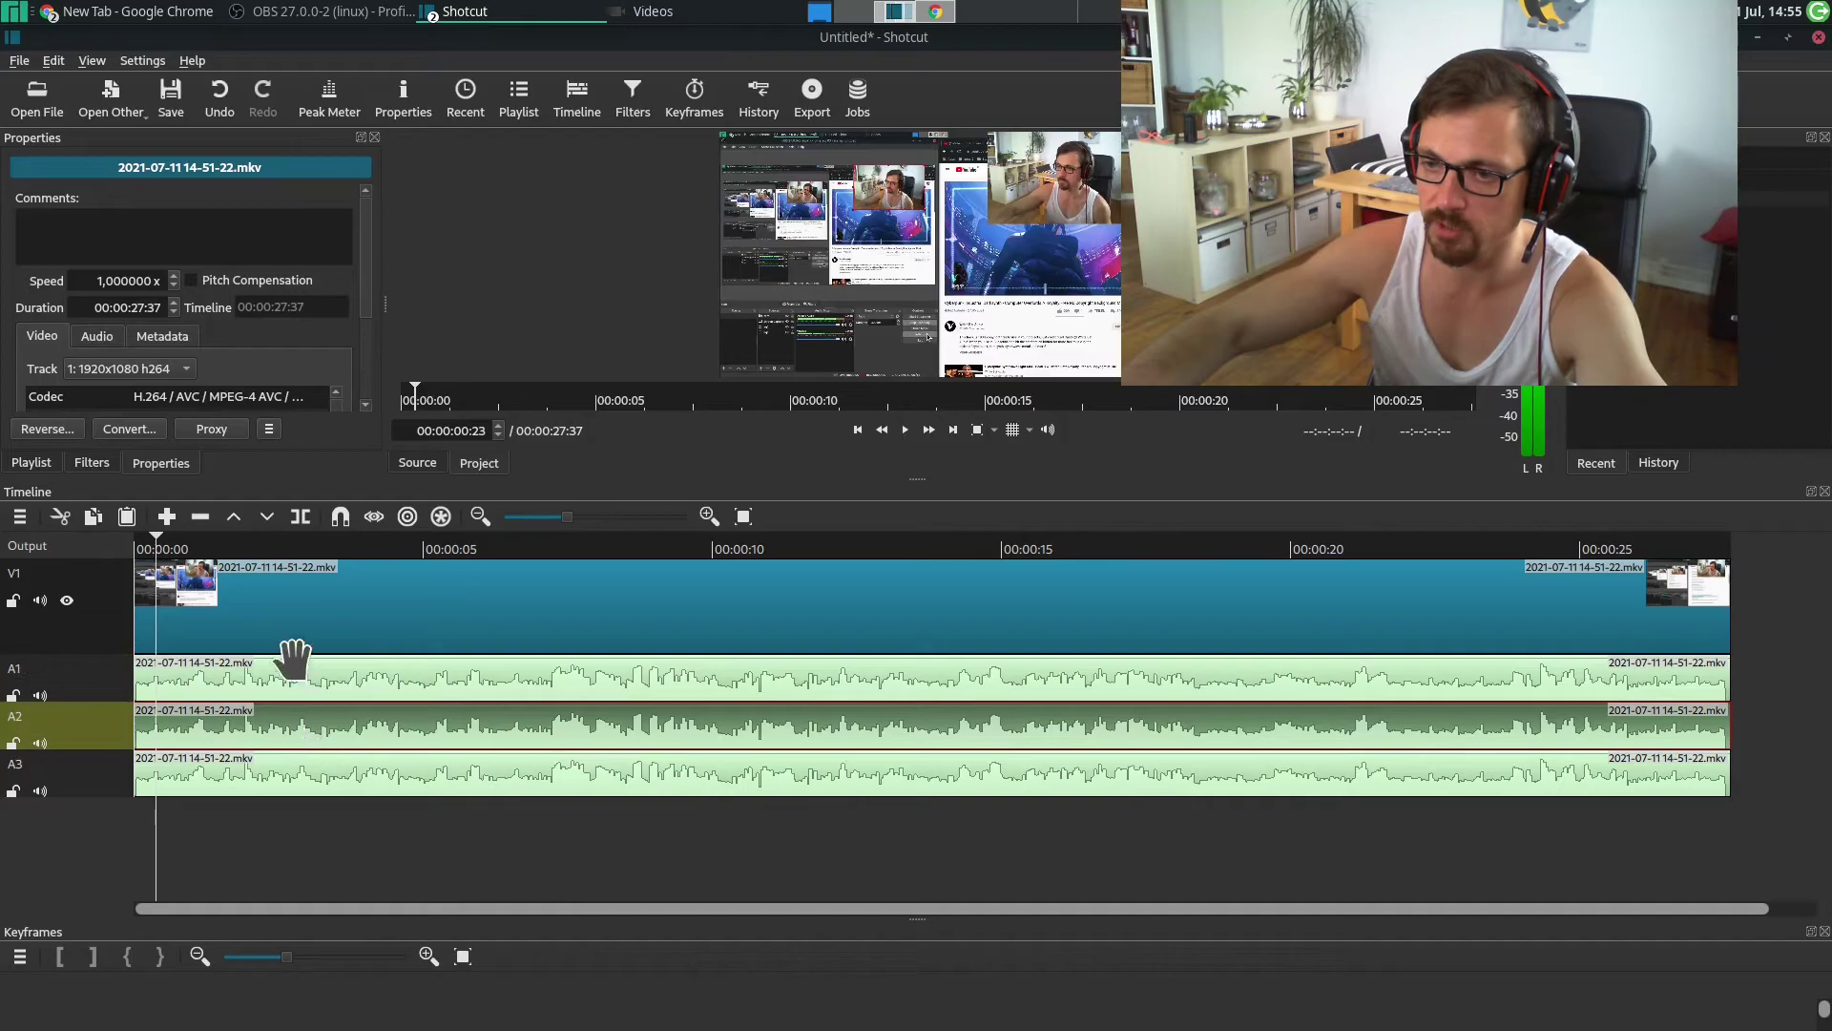
right_click(305, 679)
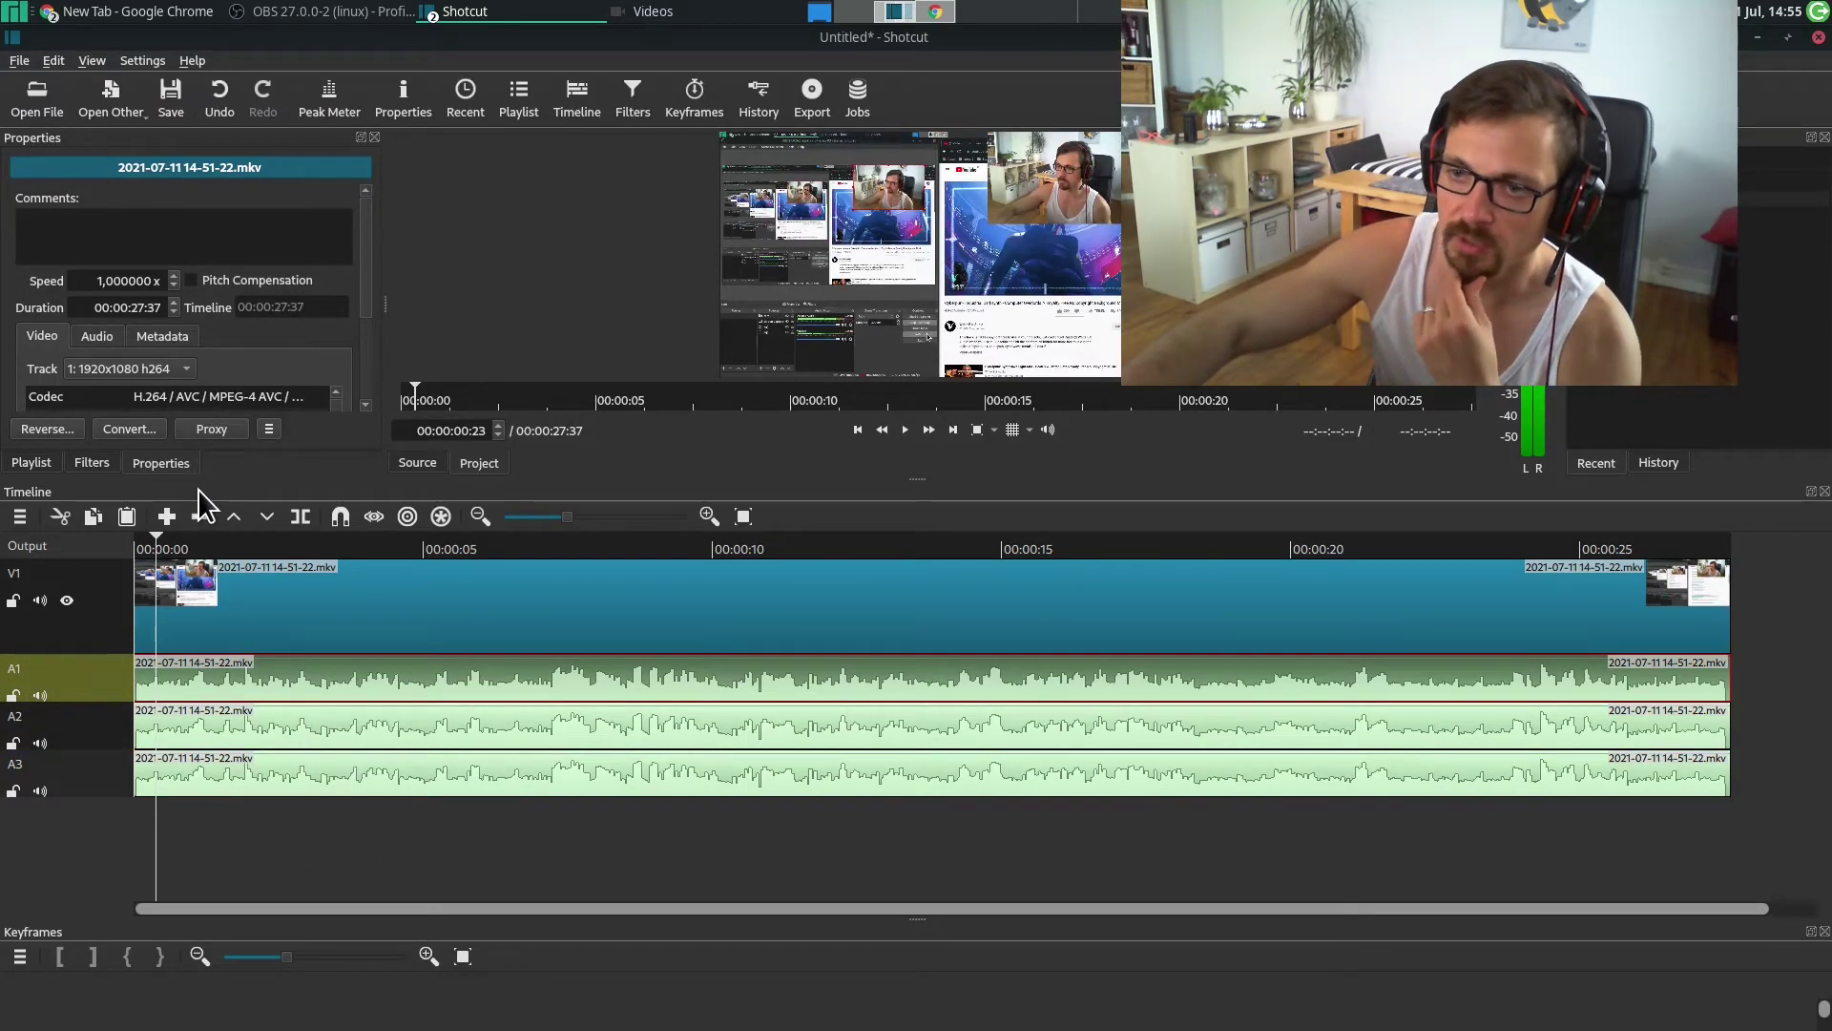
click(101, 336)
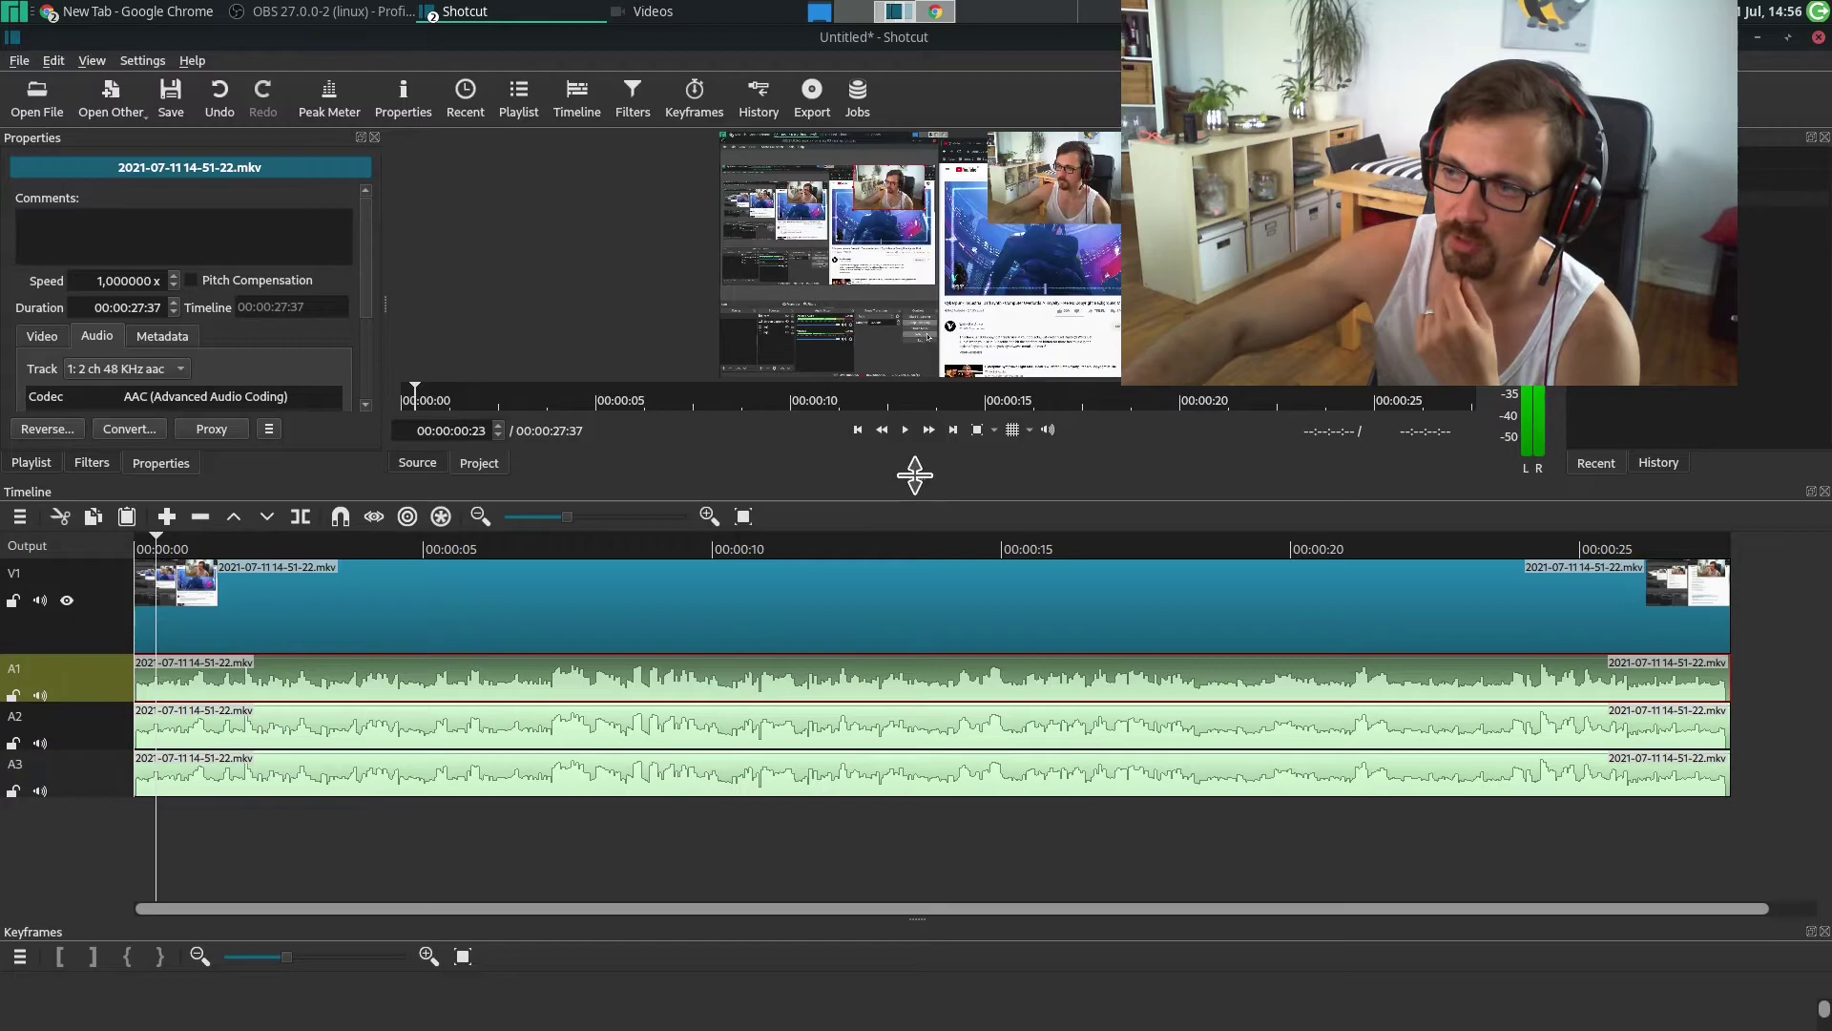
drag(915, 474, 915, 599)
click(122, 366)
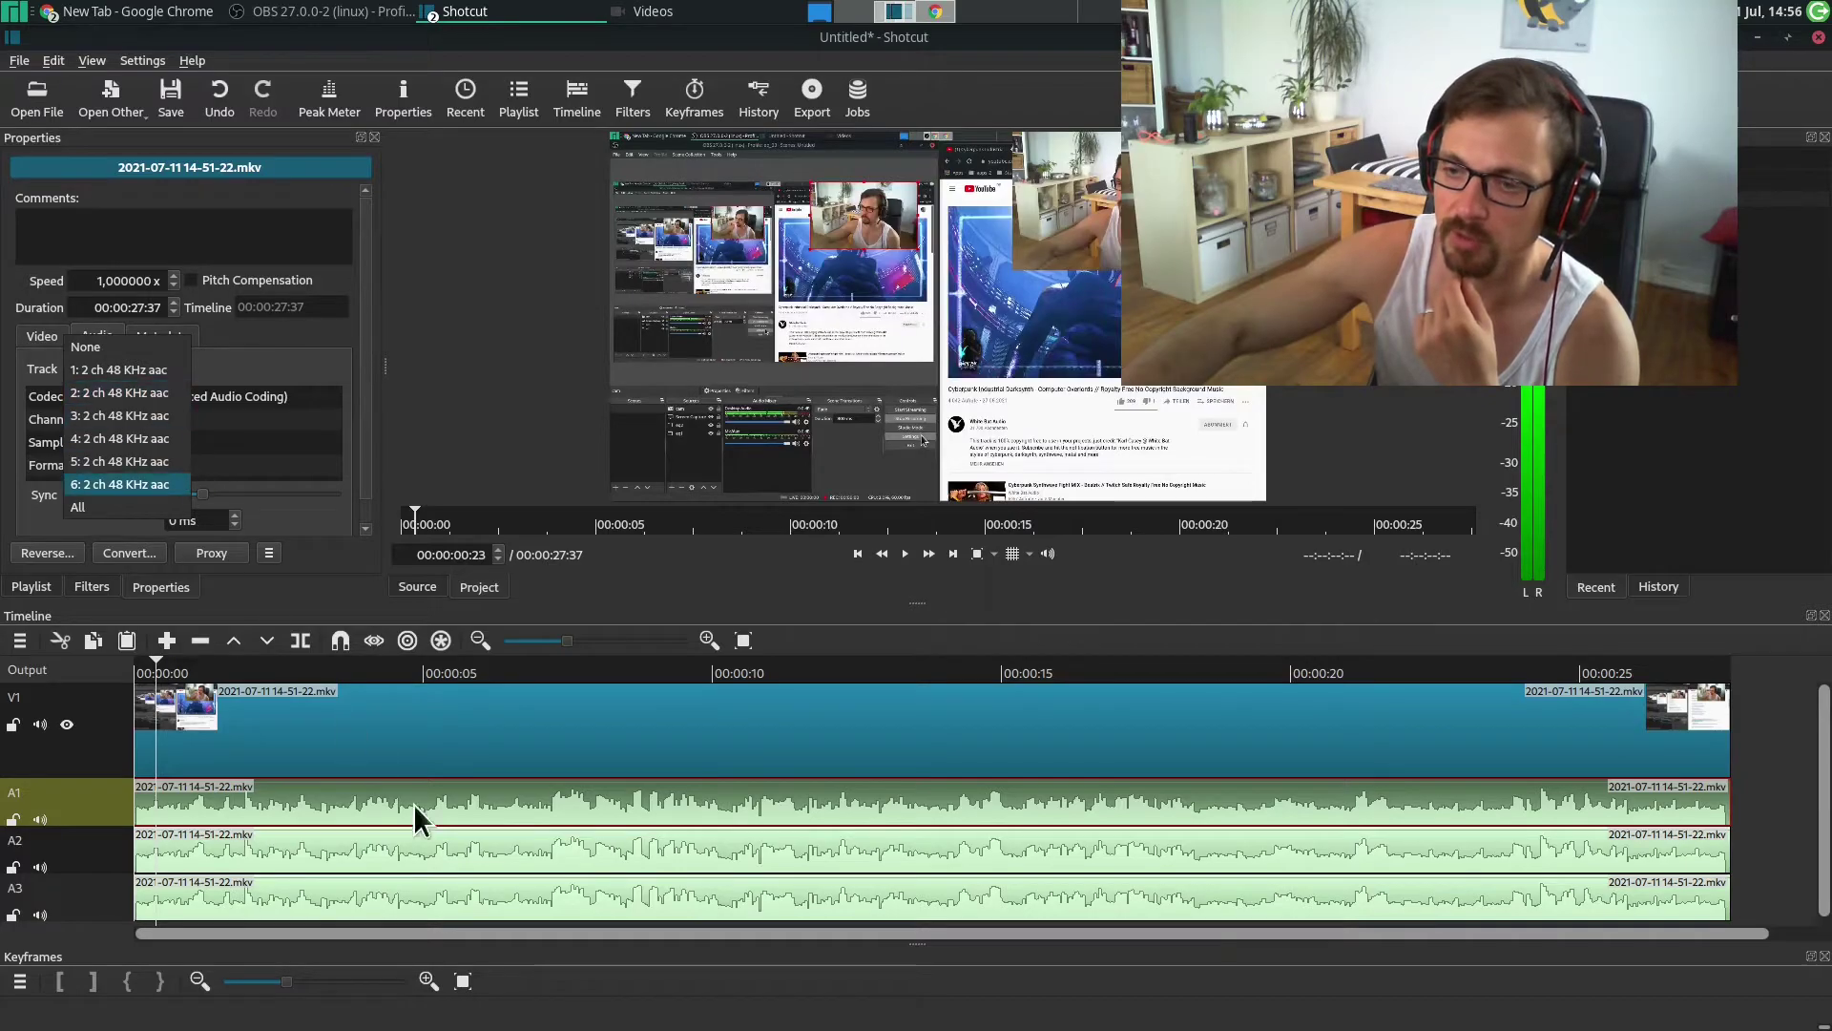
click(116, 370)
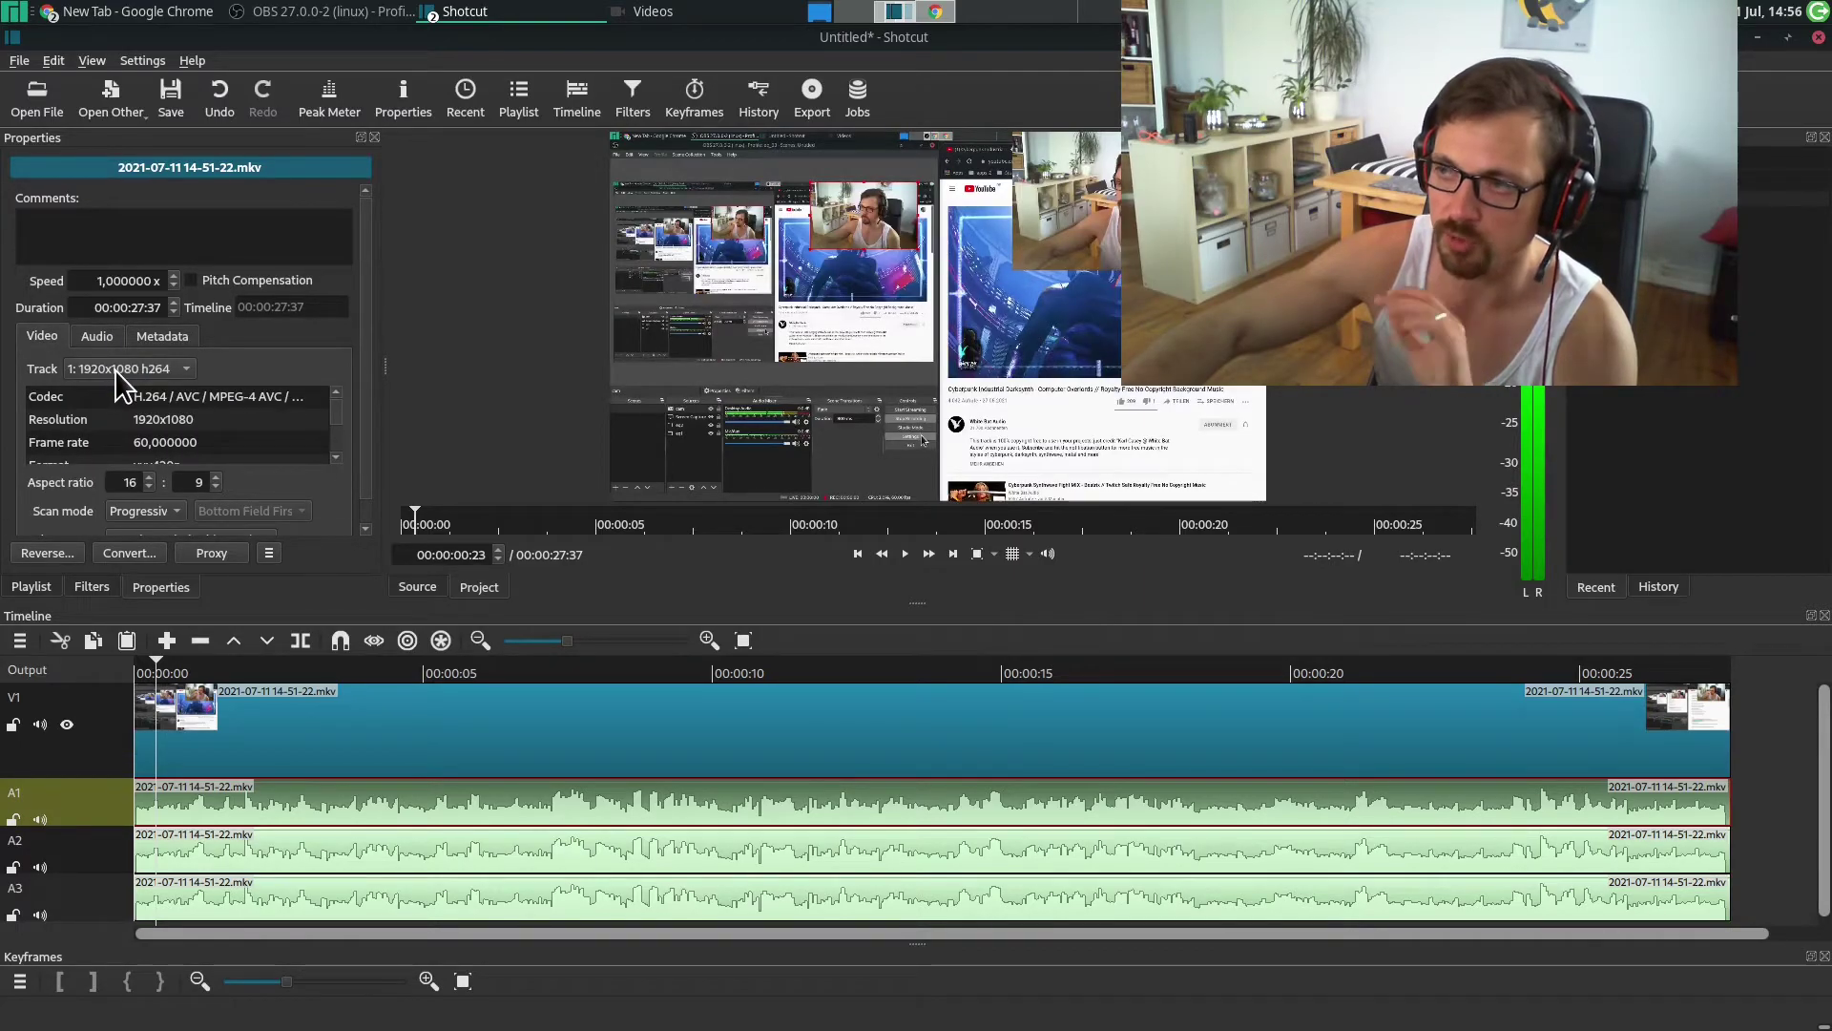
Set the A2 clip to audio stream 2
click(363, 859)
right_click(367, 864)
click(410, 905)
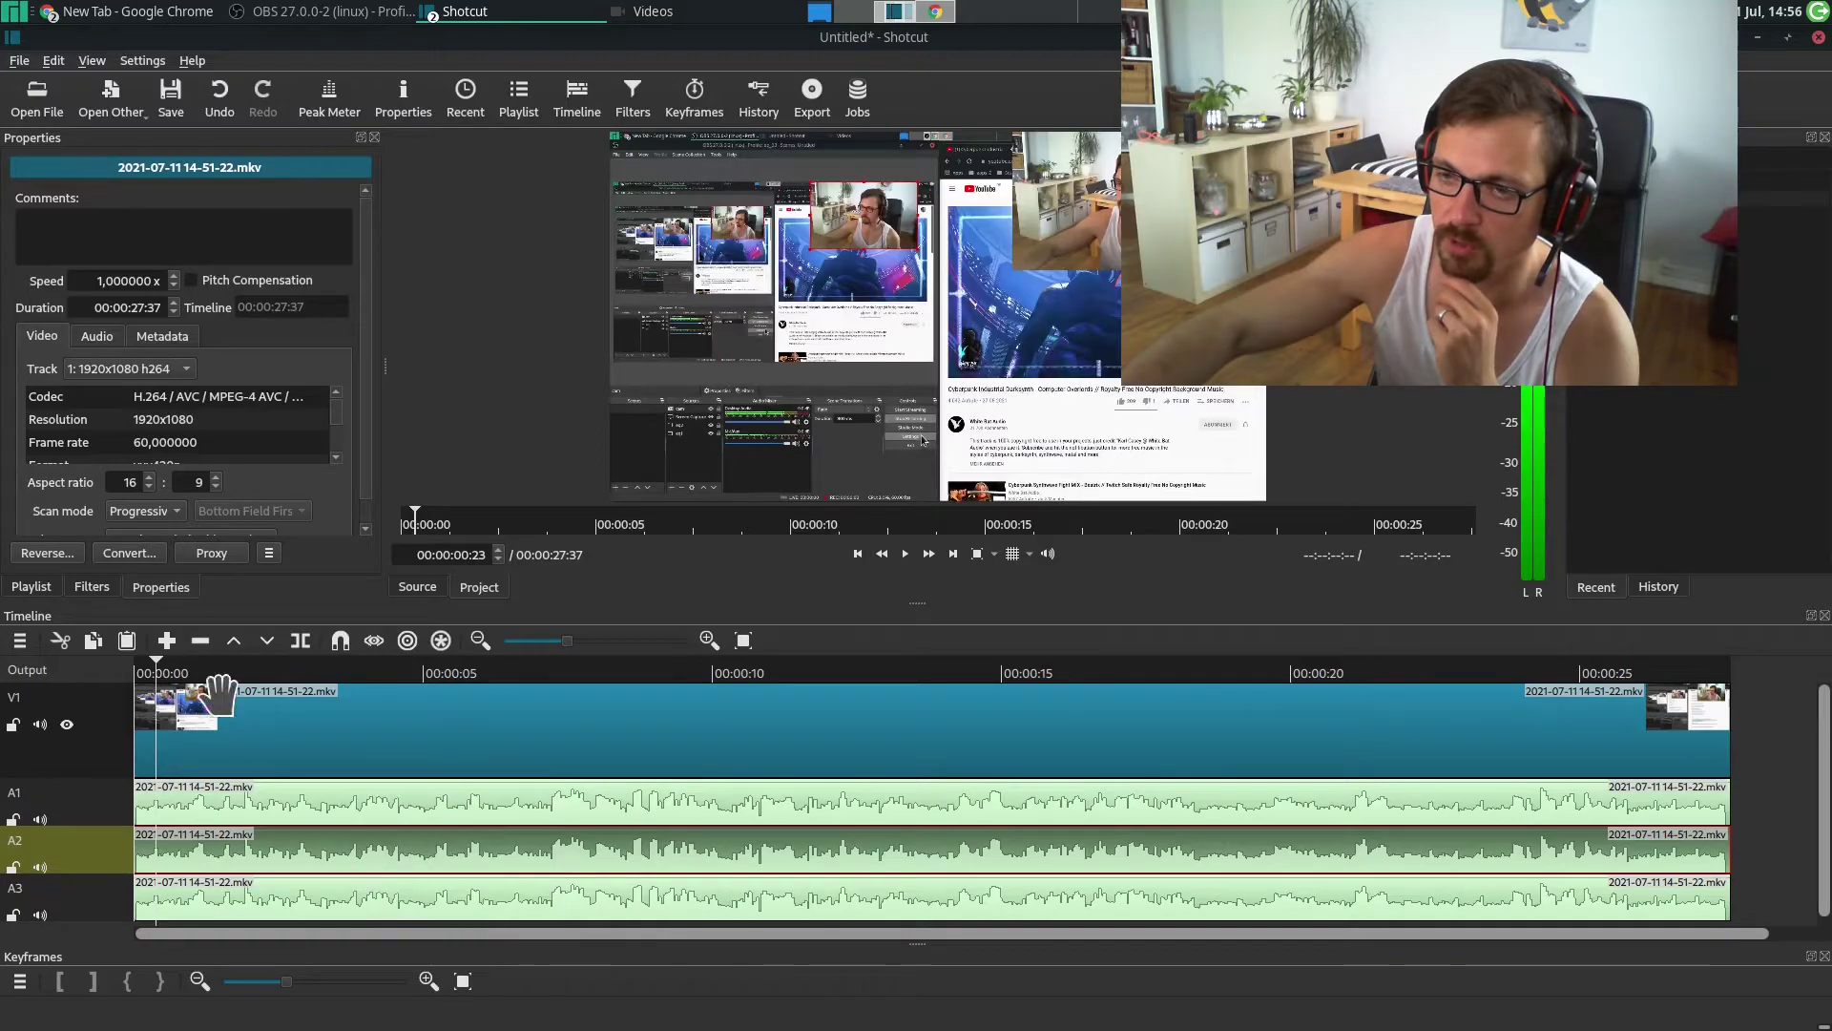
click(105, 336)
click(113, 365)
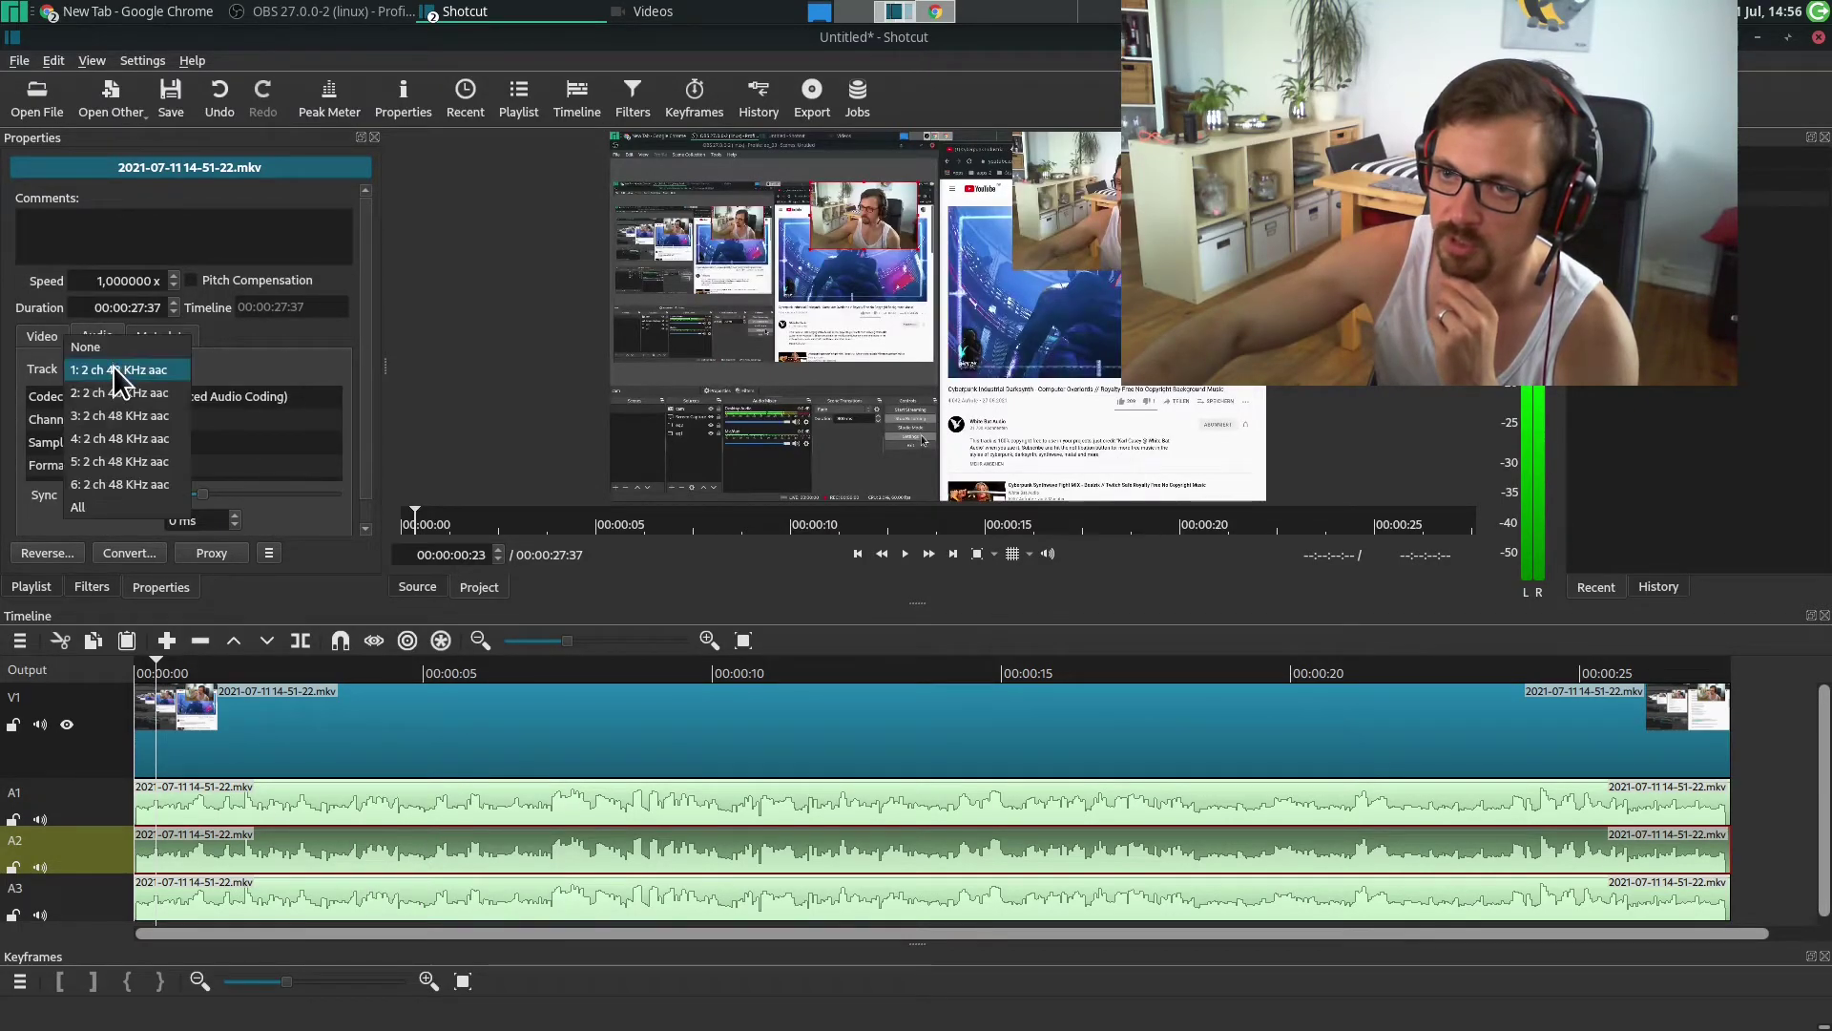
click(112, 392)
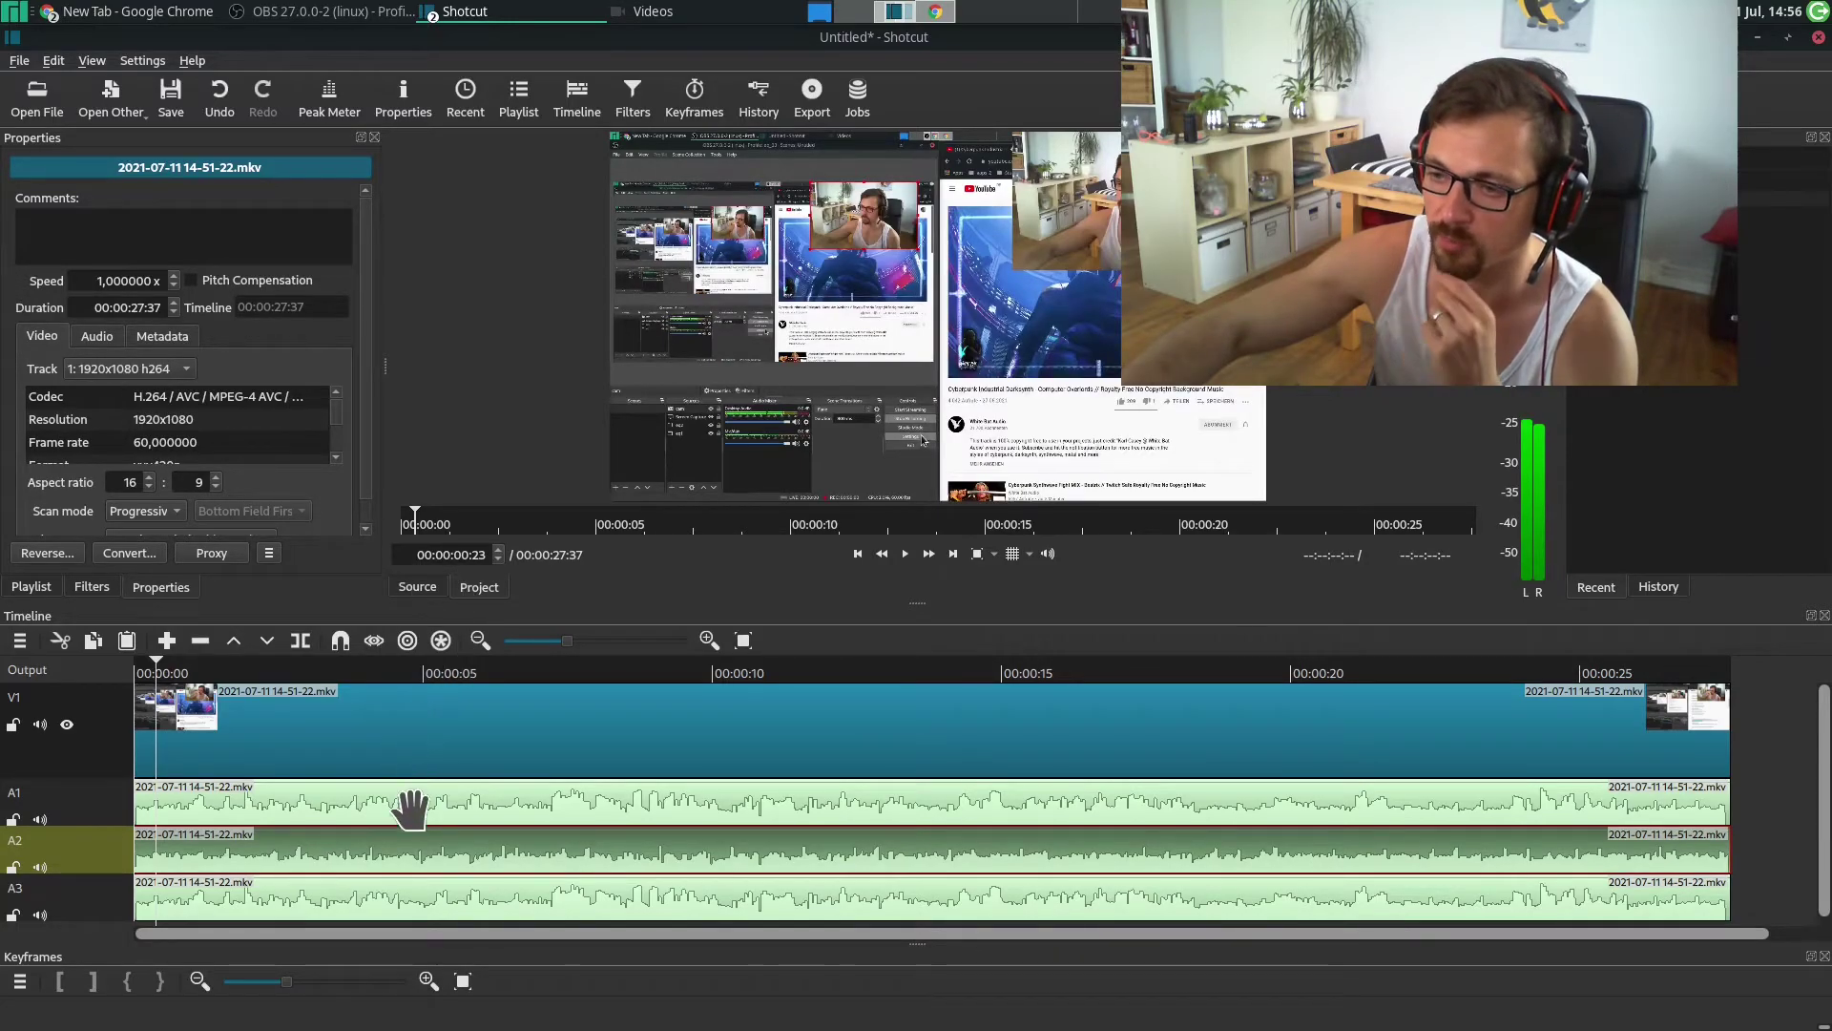
Select the A3 clip and show its audio stream list in Properties
click(417, 906)
right_click(420, 906)
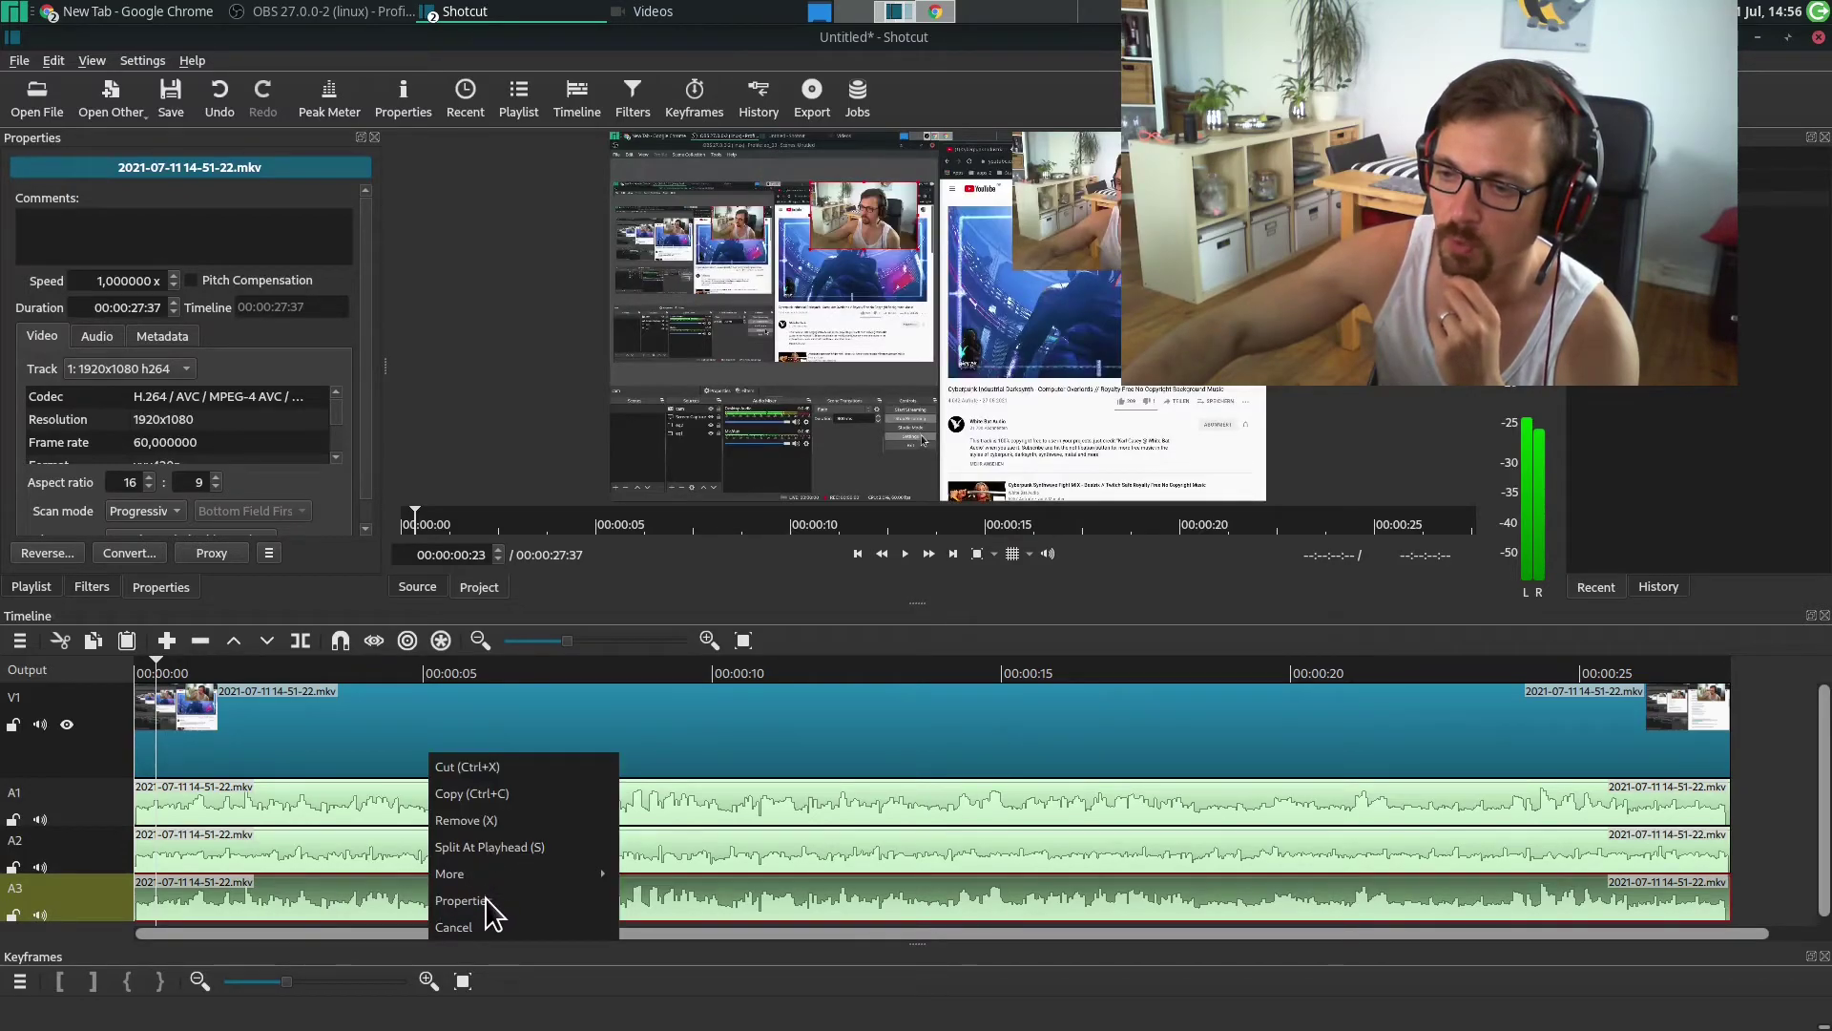
click(136, 370)
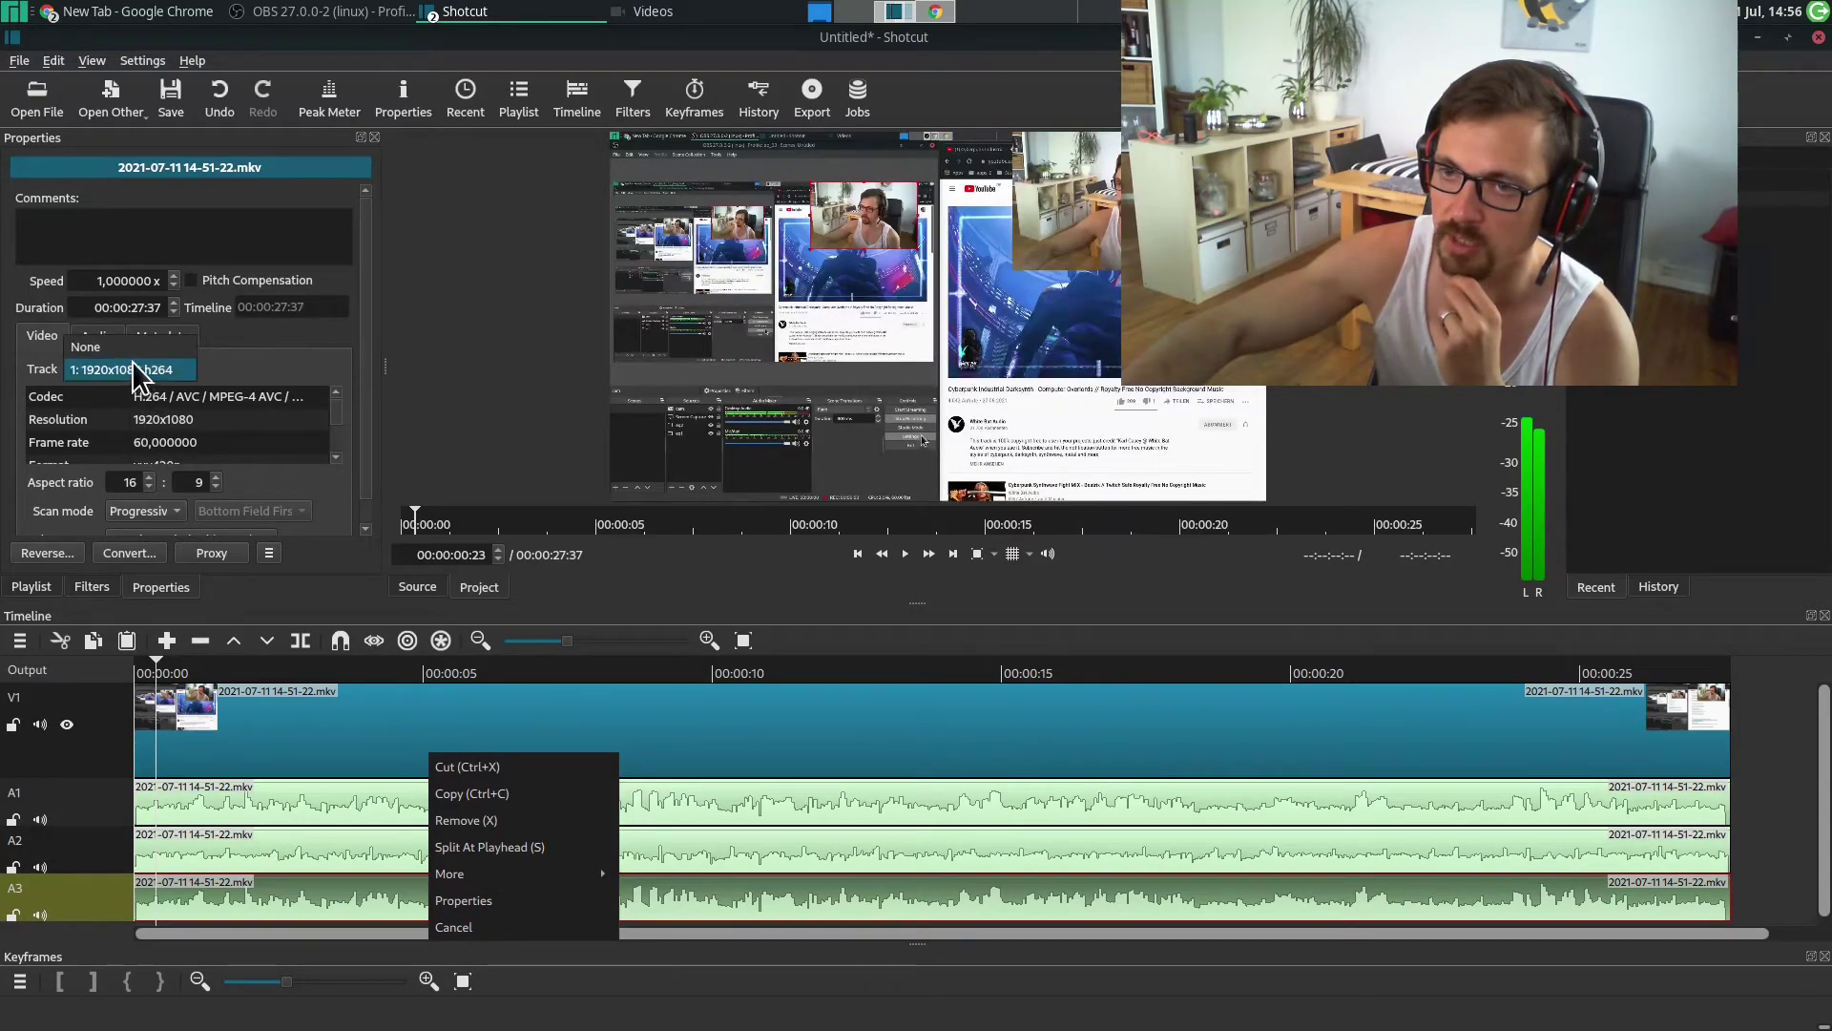
click(136, 377)
click(99, 336)
click(124, 369)
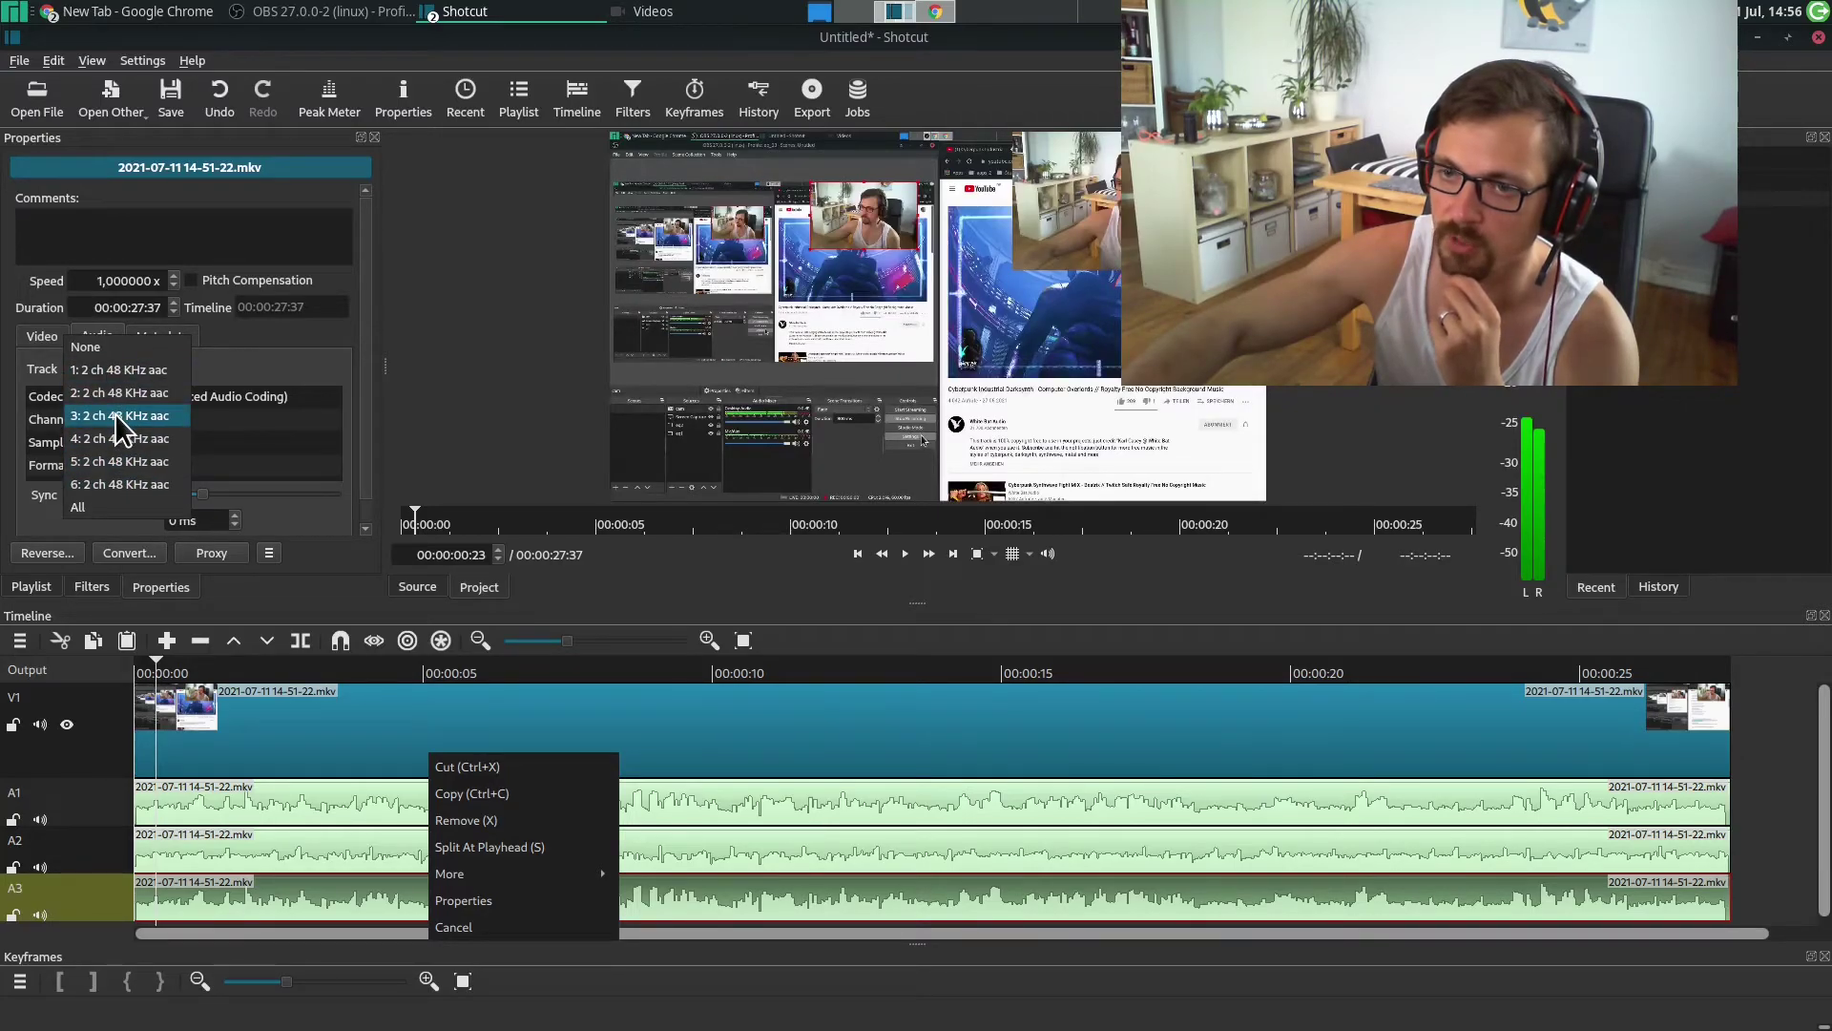
Set the A3 clip to audio stream 3, then select the A1, A2 and A3 clips to verify their streams
click(116, 416)
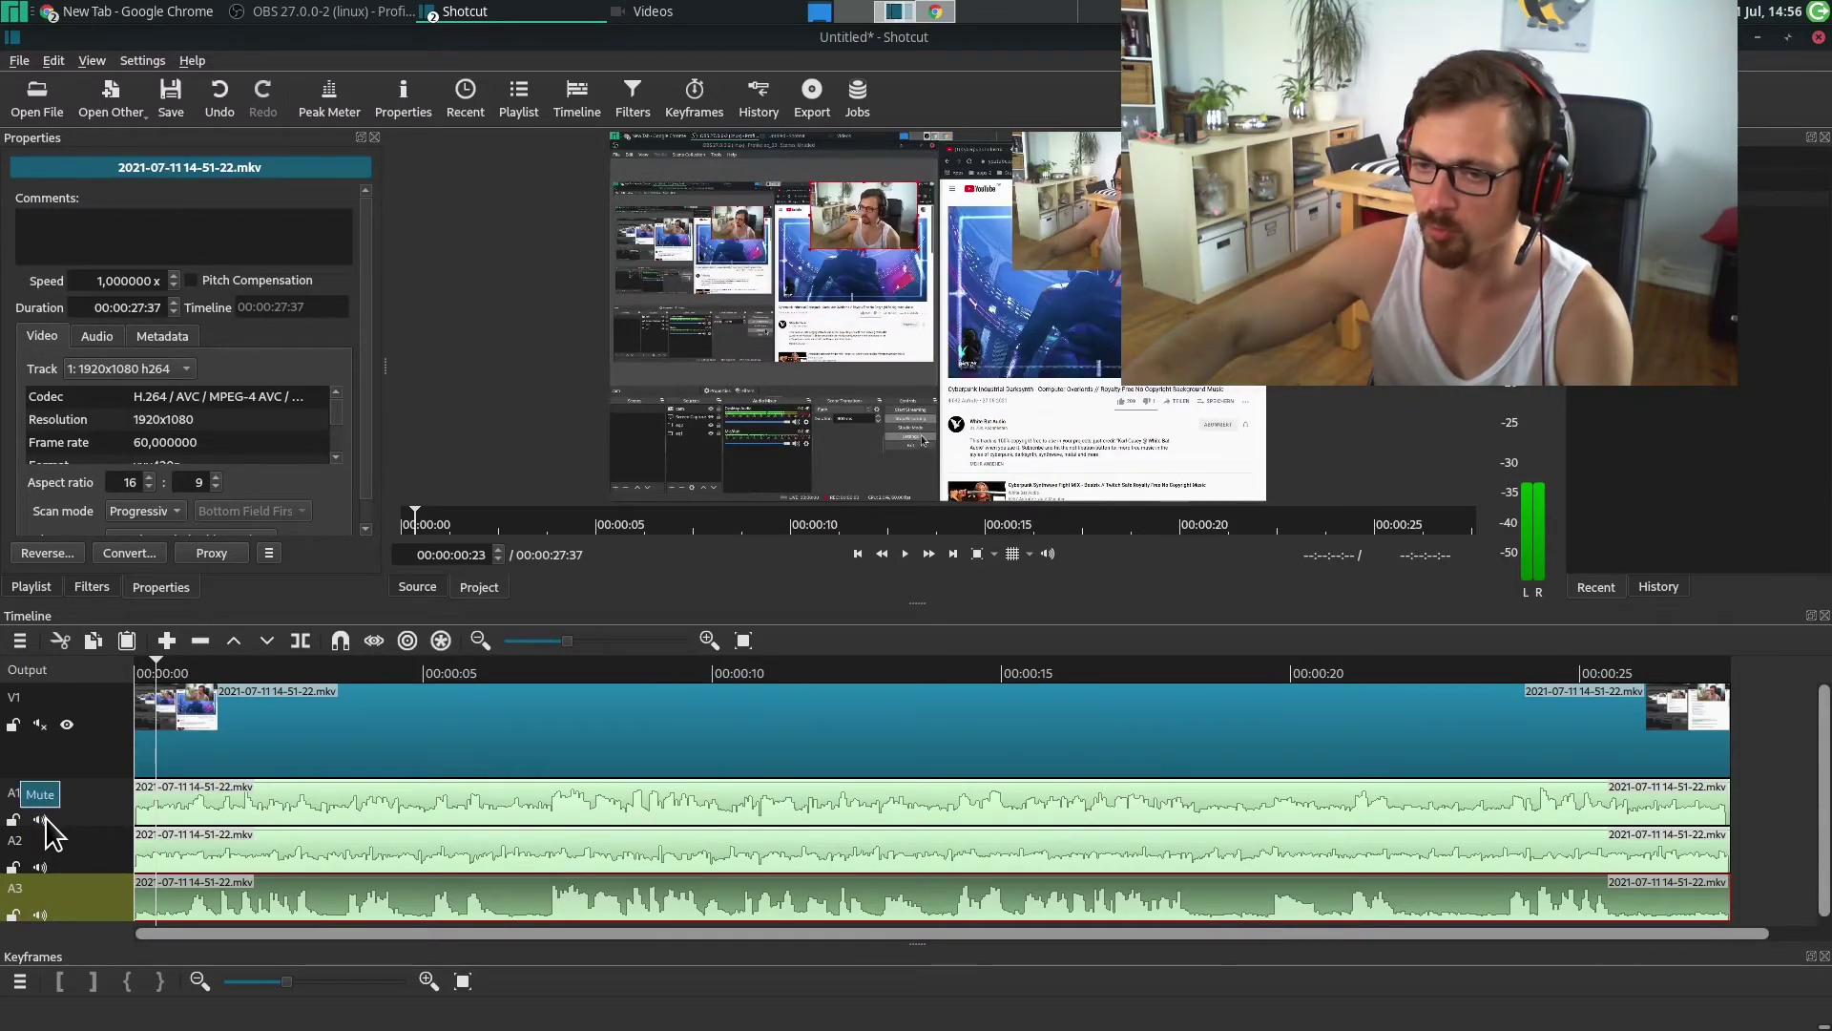
click(240, 808)
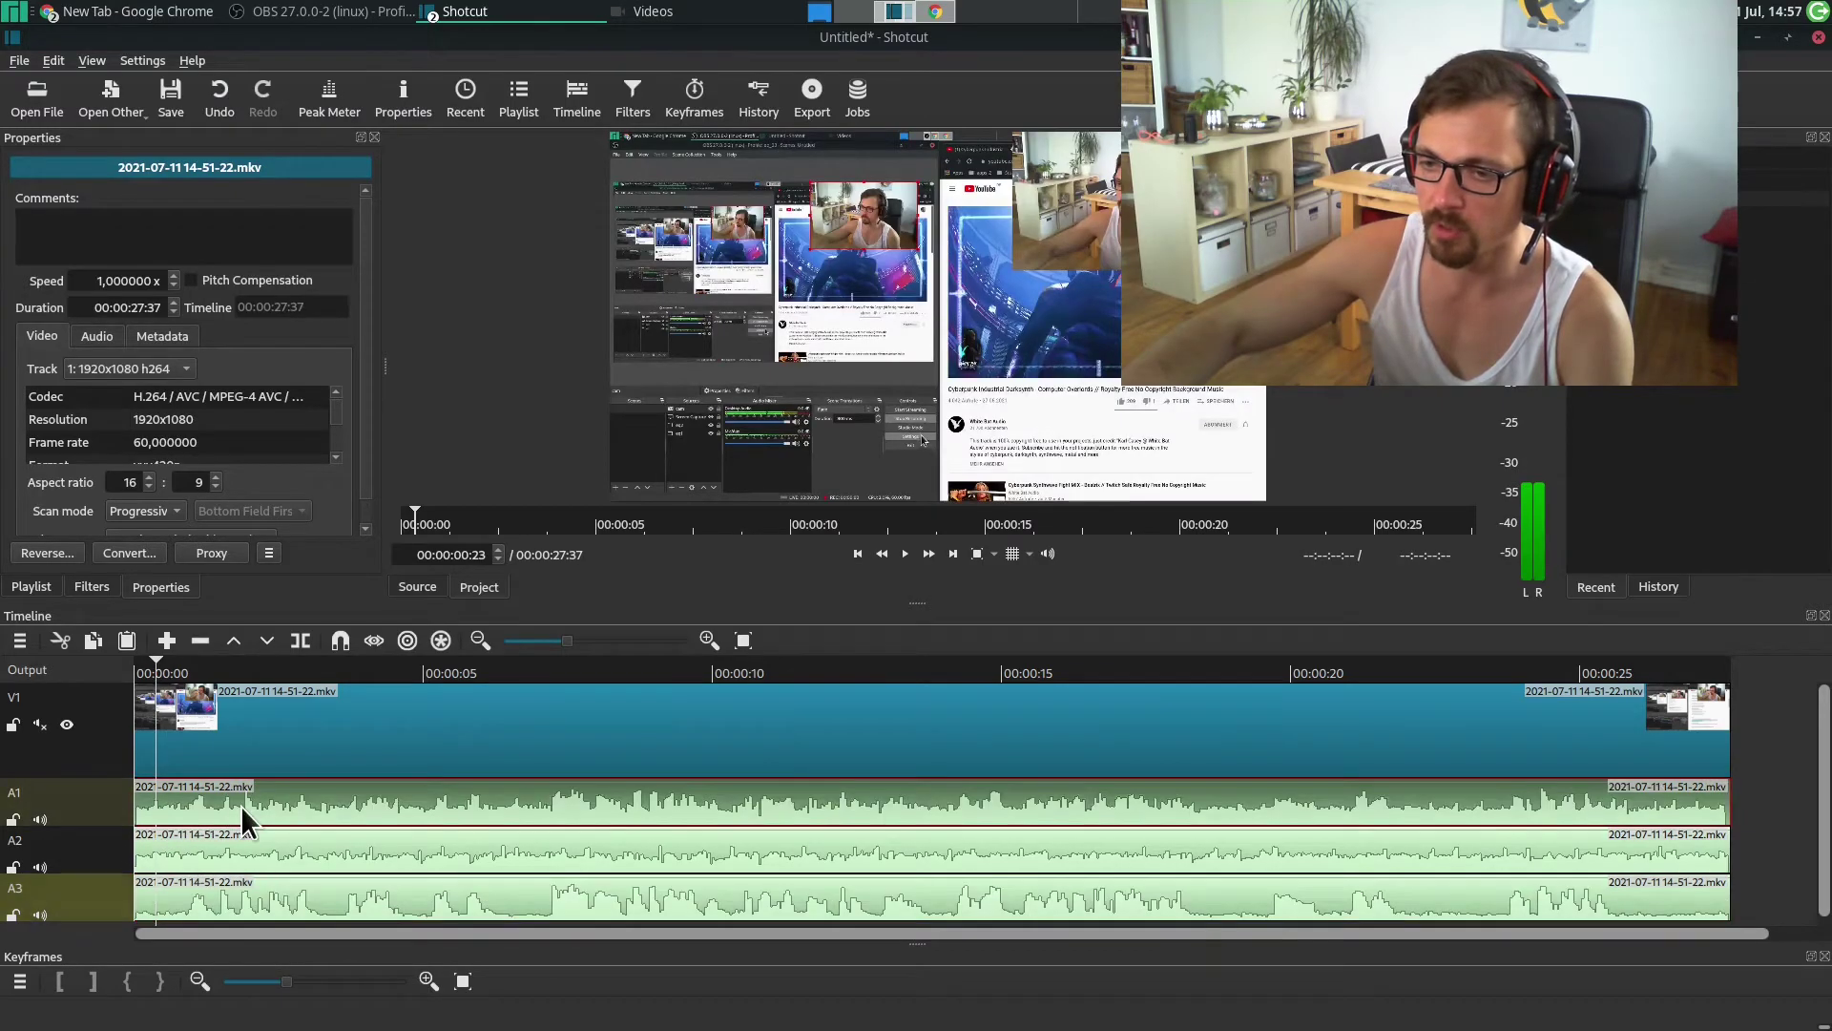
click(307, 857)
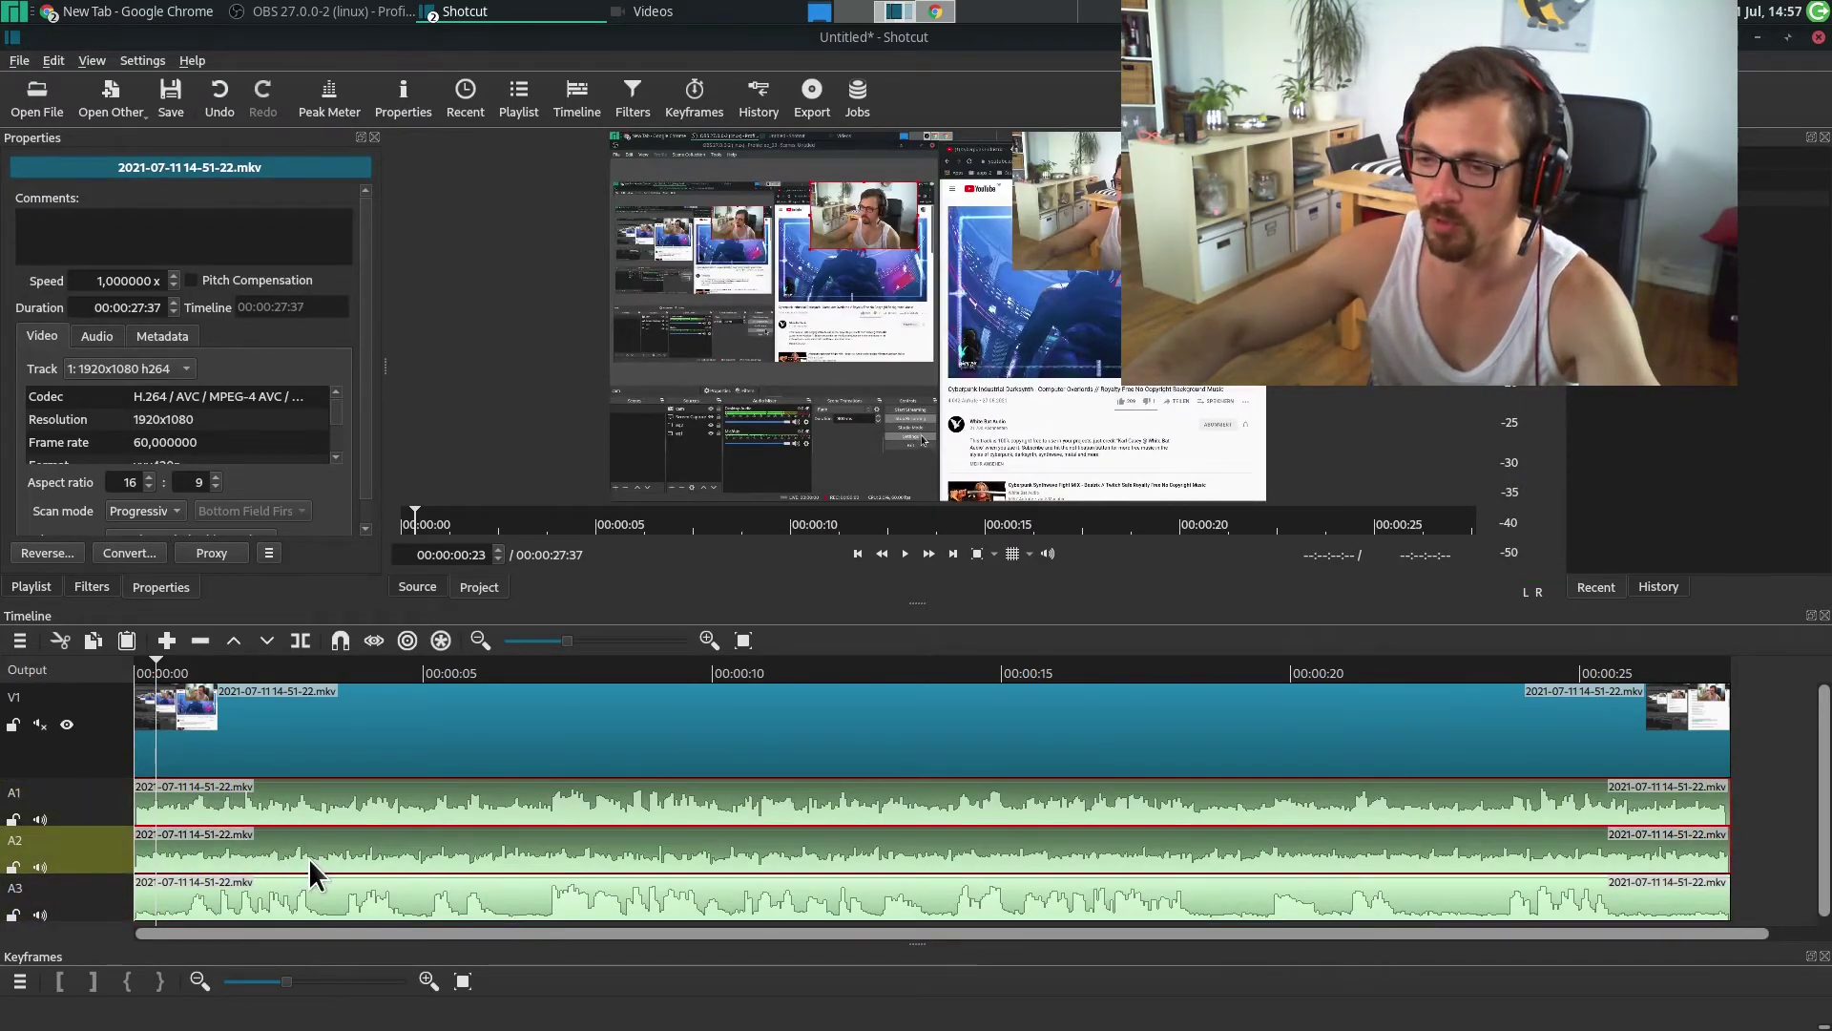
click(304, 899)
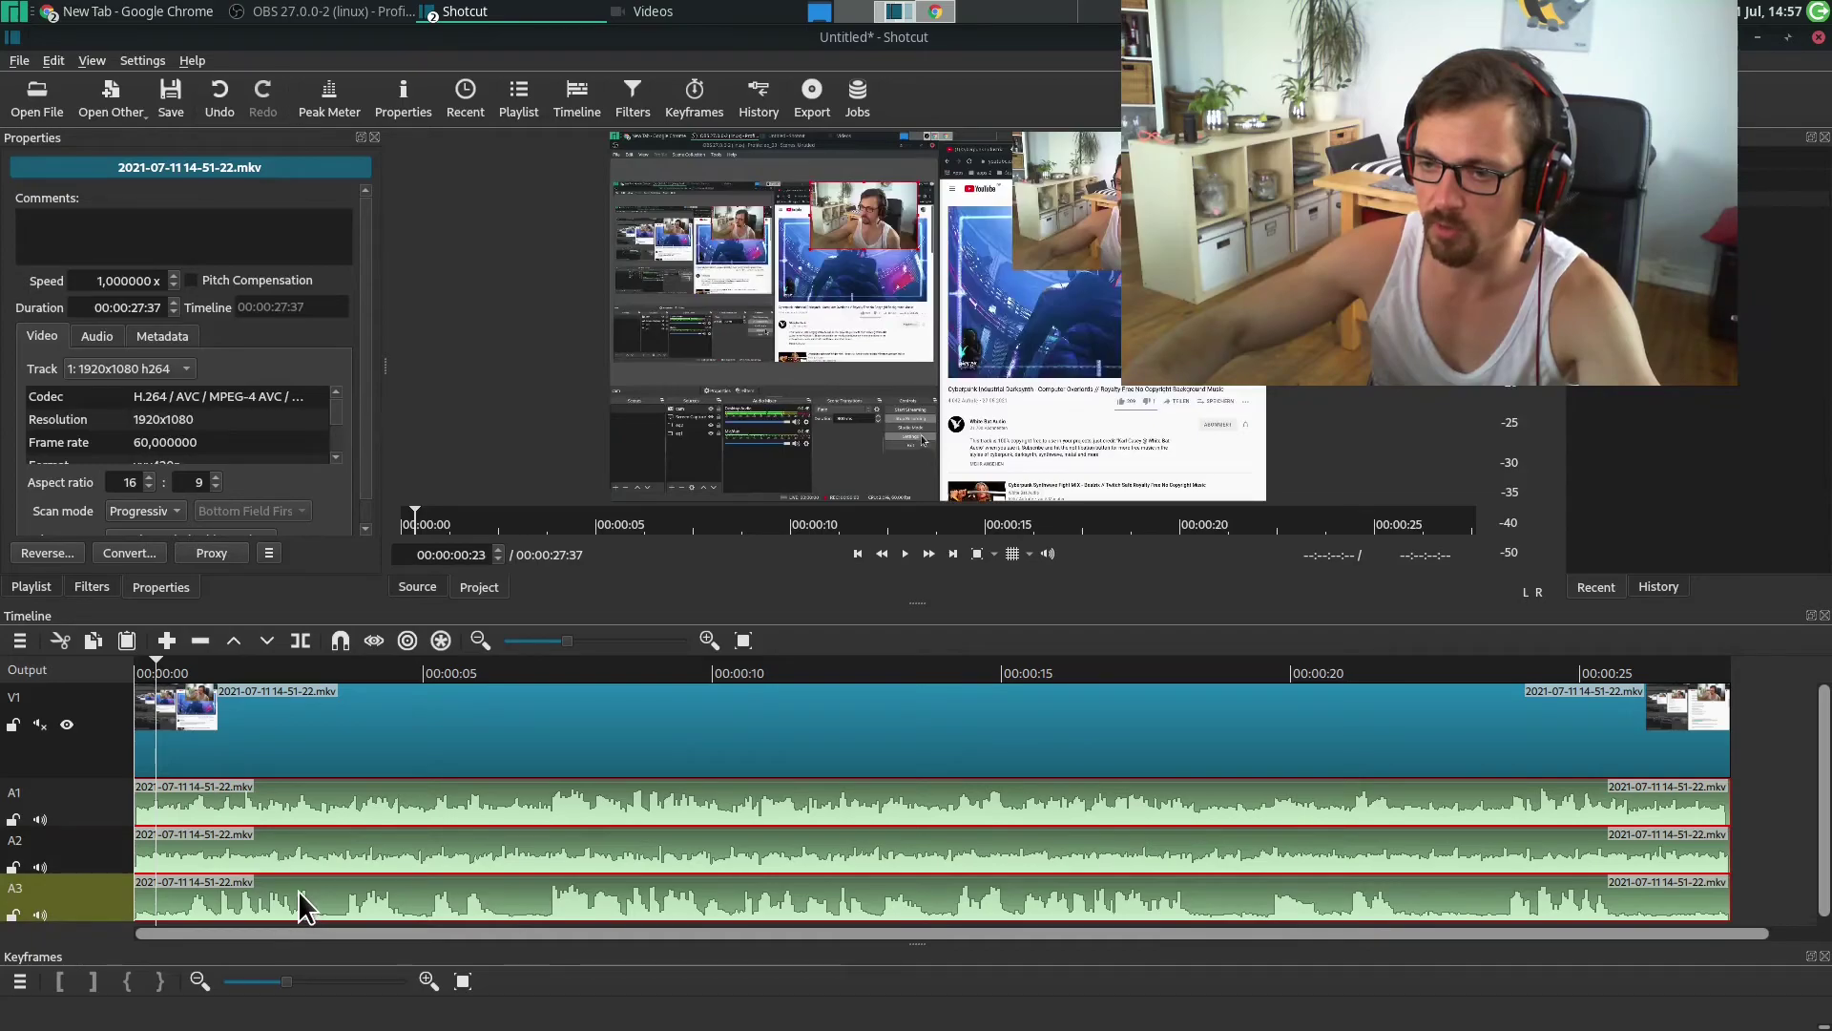
Set the playhead near one second and play the A1, A2, A3, A1 alternating audio sections
click(208, 673)
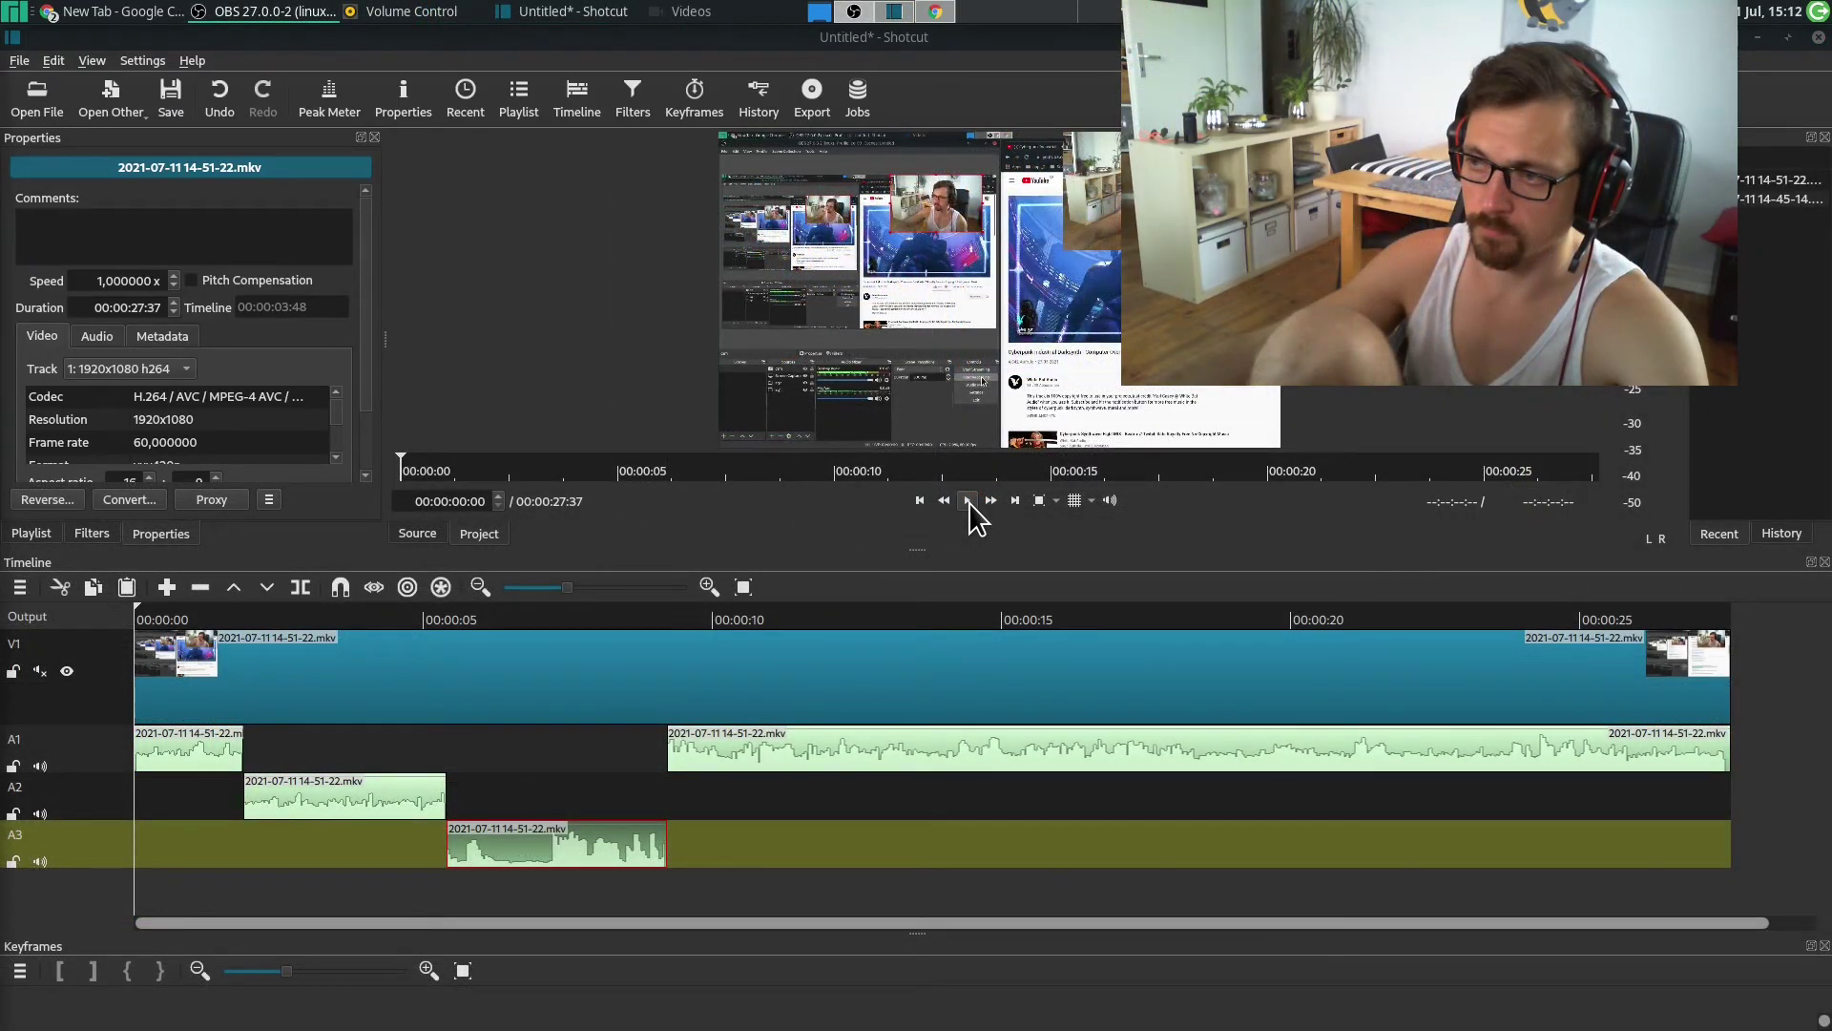
click(968, 500)
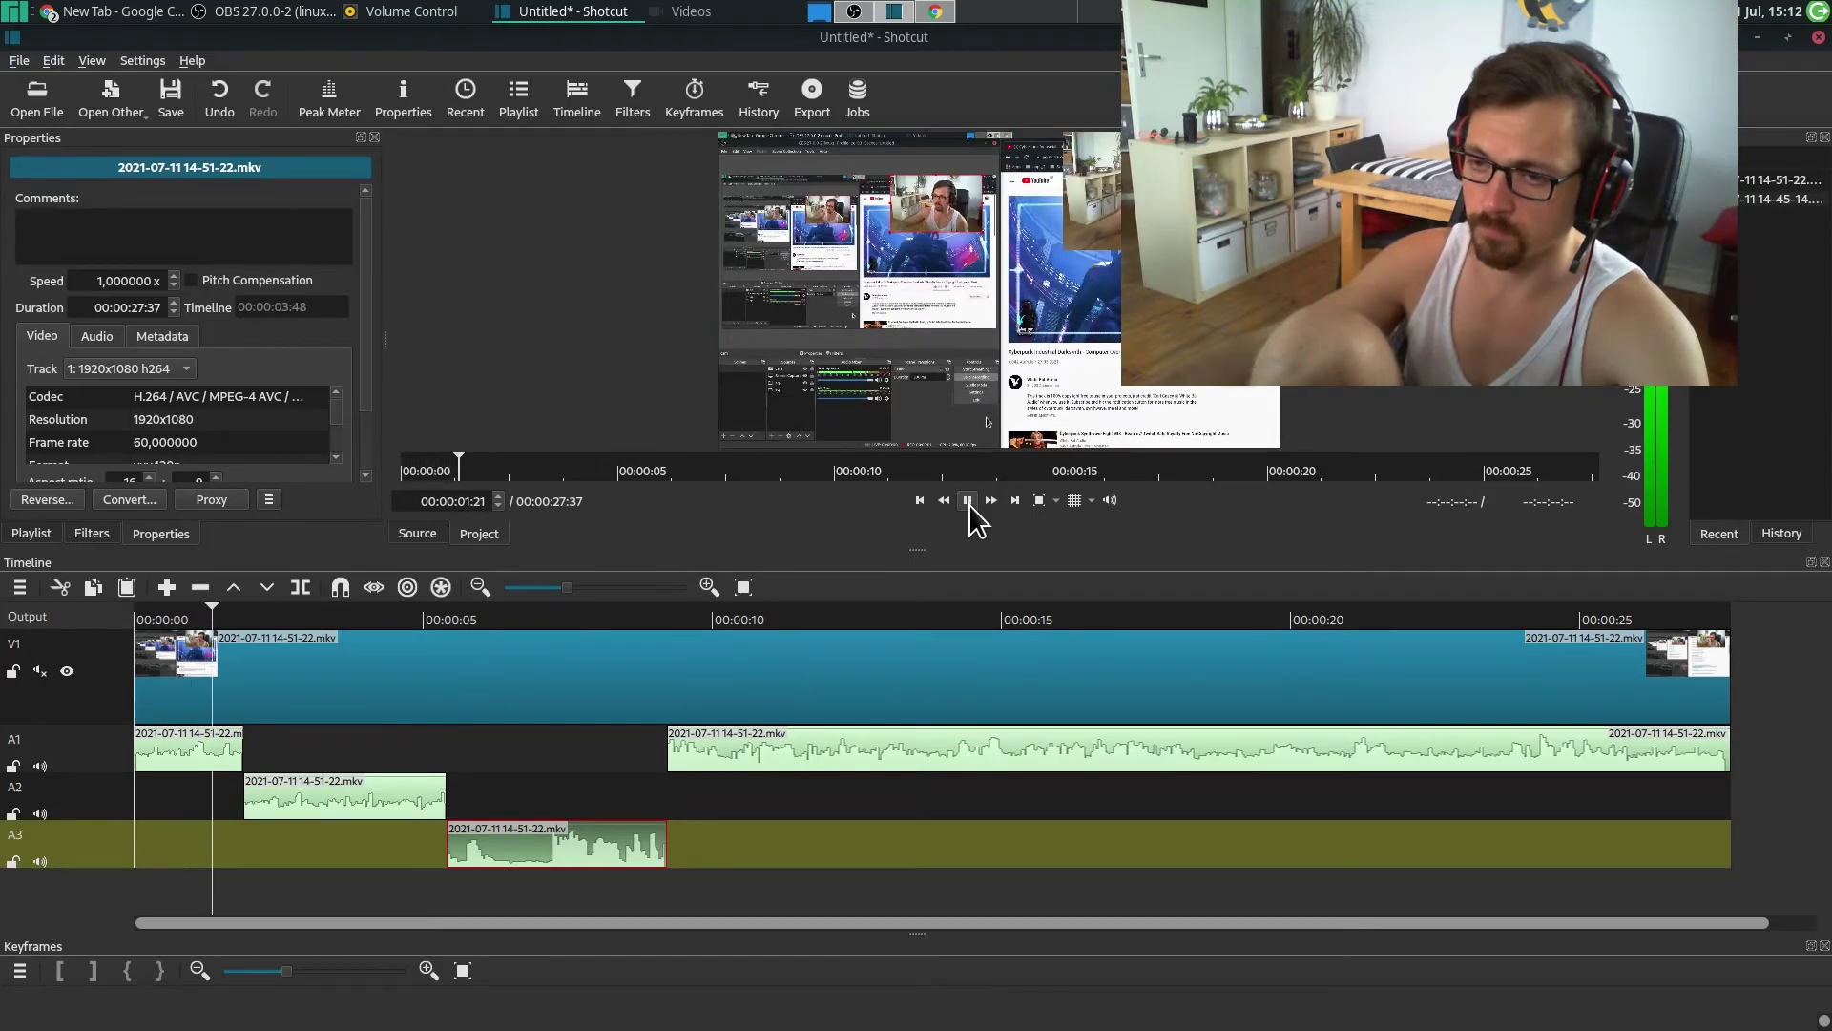